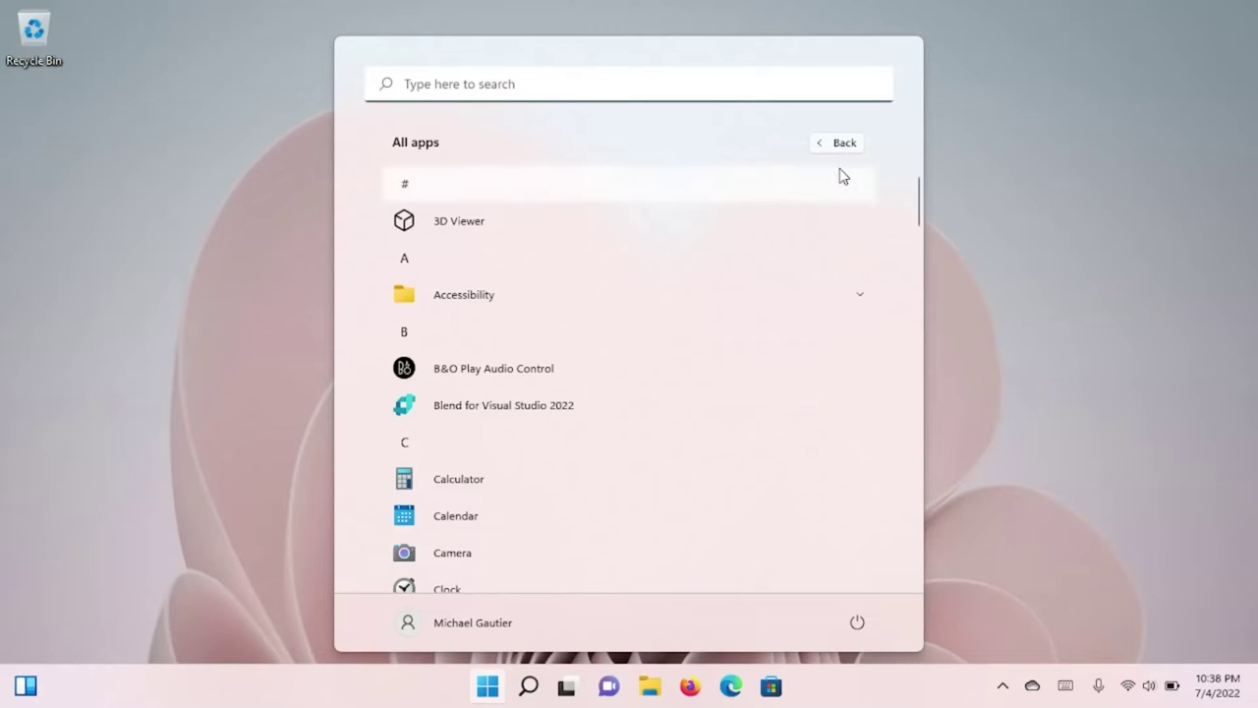
Step: Open the Windows Tools folder from All apps and select the Disk Cleanup tool
{"action": "scroll", "coordinate": [842, 176], "scroll_direction": "down", "scroll_amount": 15}
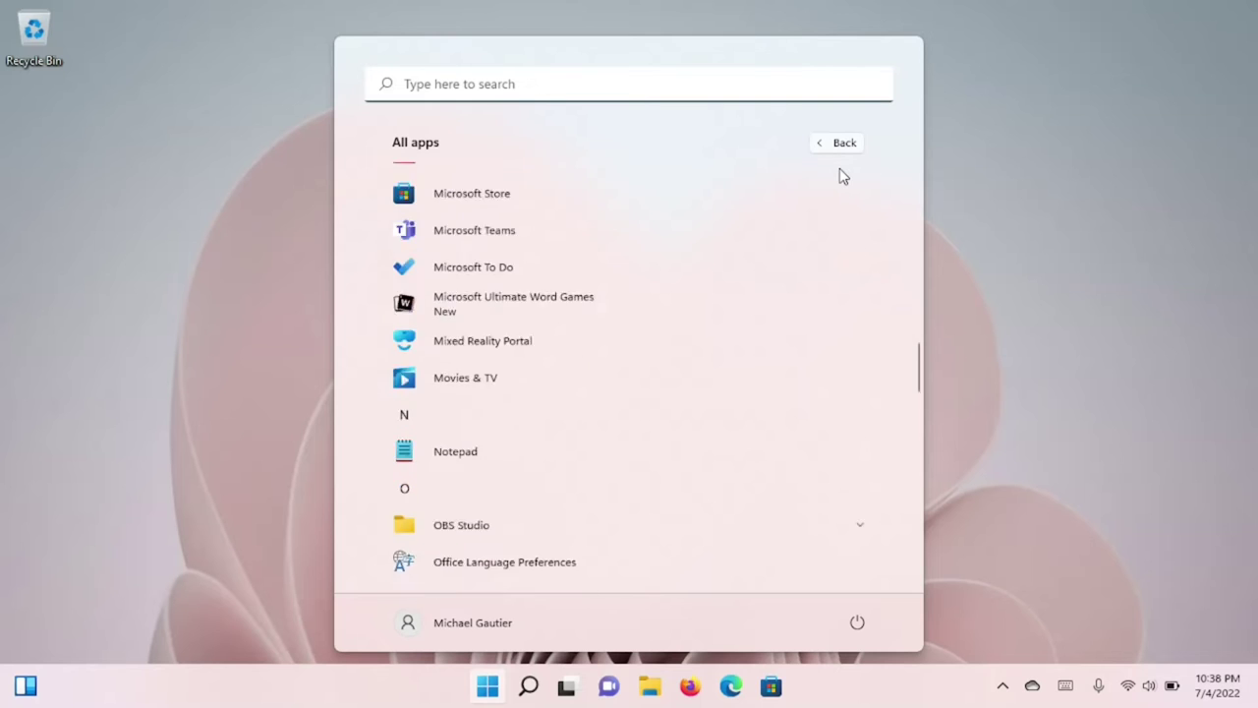
{"action": "scroll", "coordinate": [842, 176], "scroll_direction": "down", "scroll_amount": 4}
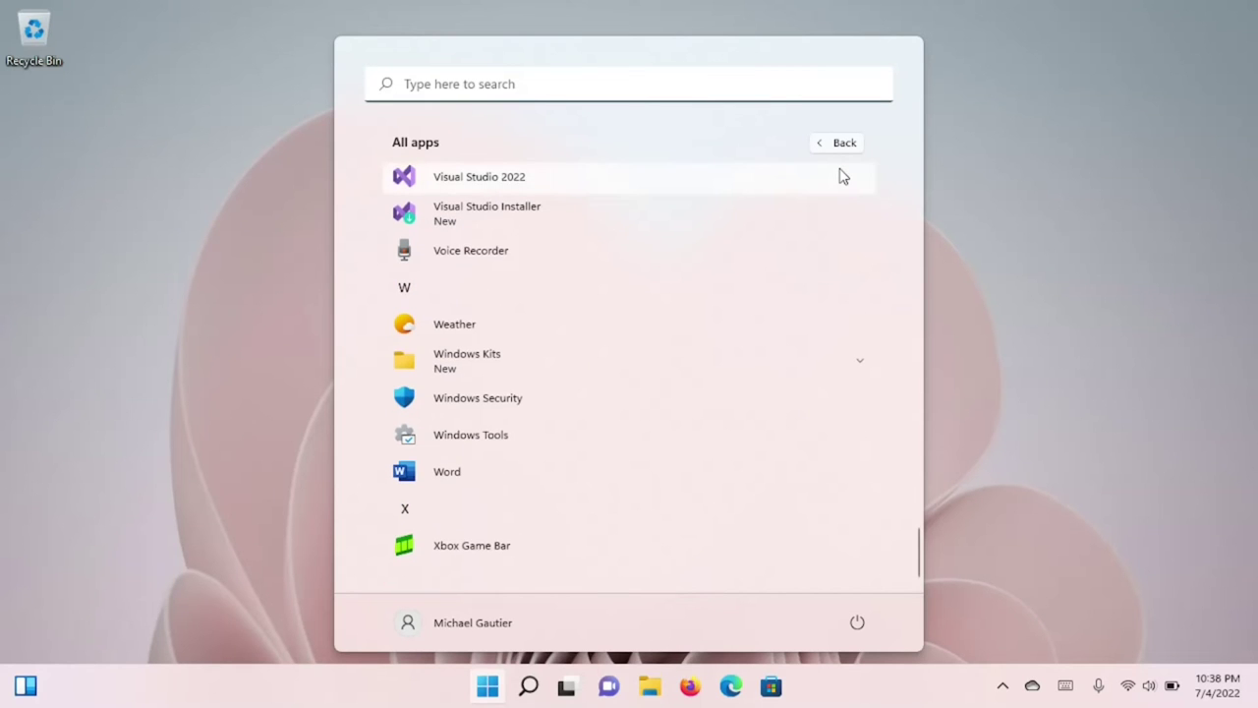
{"action": "left_click", "coordinate": [807, 435]}
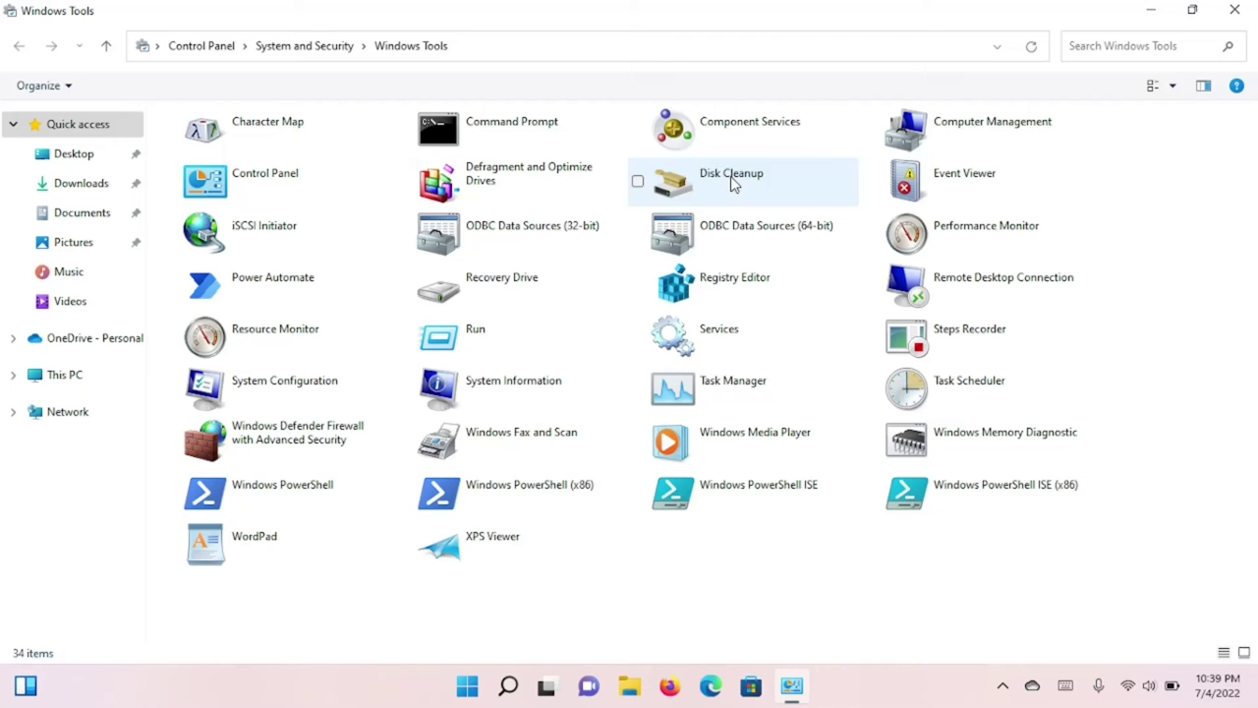
{"action": "left_click", "coordinate": [730, 185]}
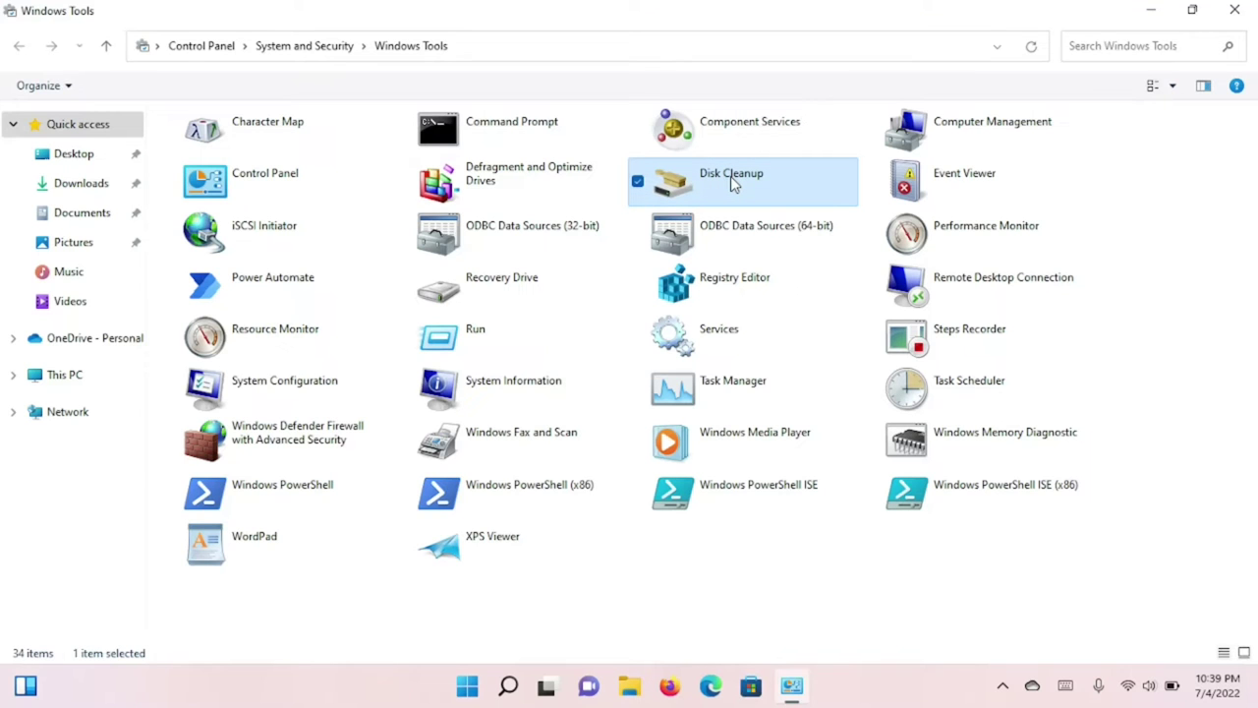
Step: Clean drive C: with RetailDemo, DirectX Shader Cache and Delivery Optimization ticked and Thumbnails unticked
{"action": "double_click", "coordinate": [730, 176]}
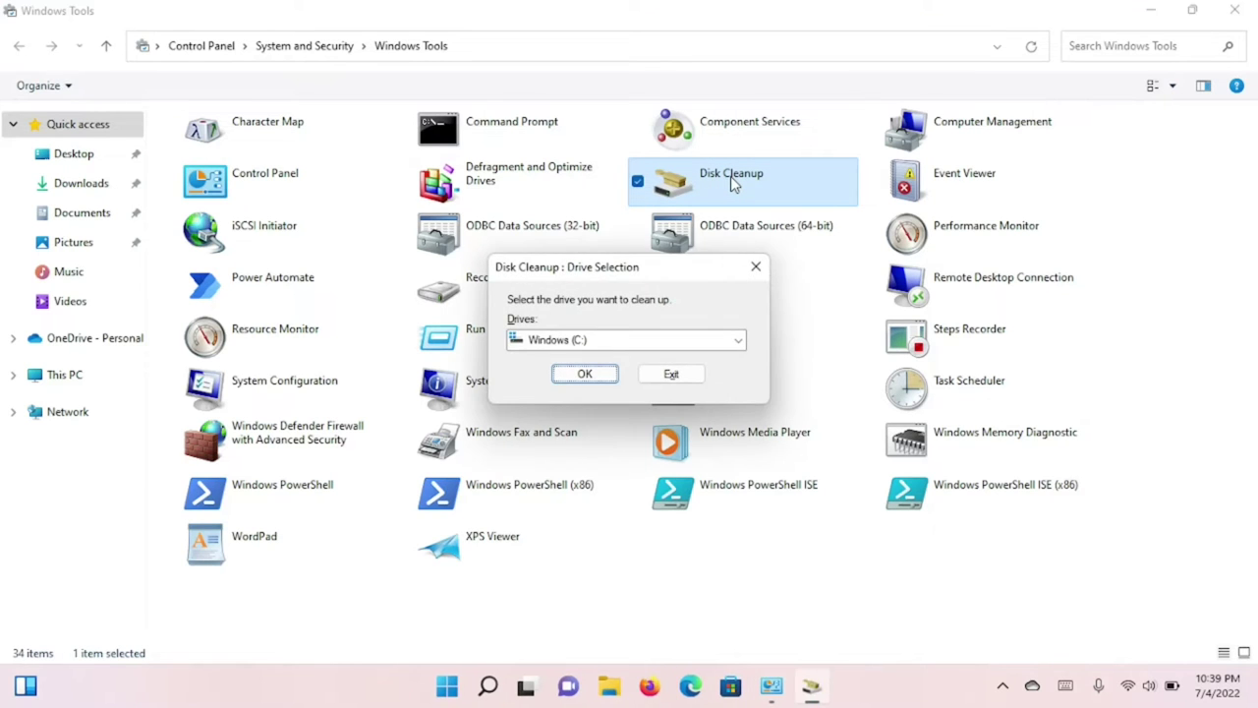
{"action": "left_click", "coordinate": [585, 374]}
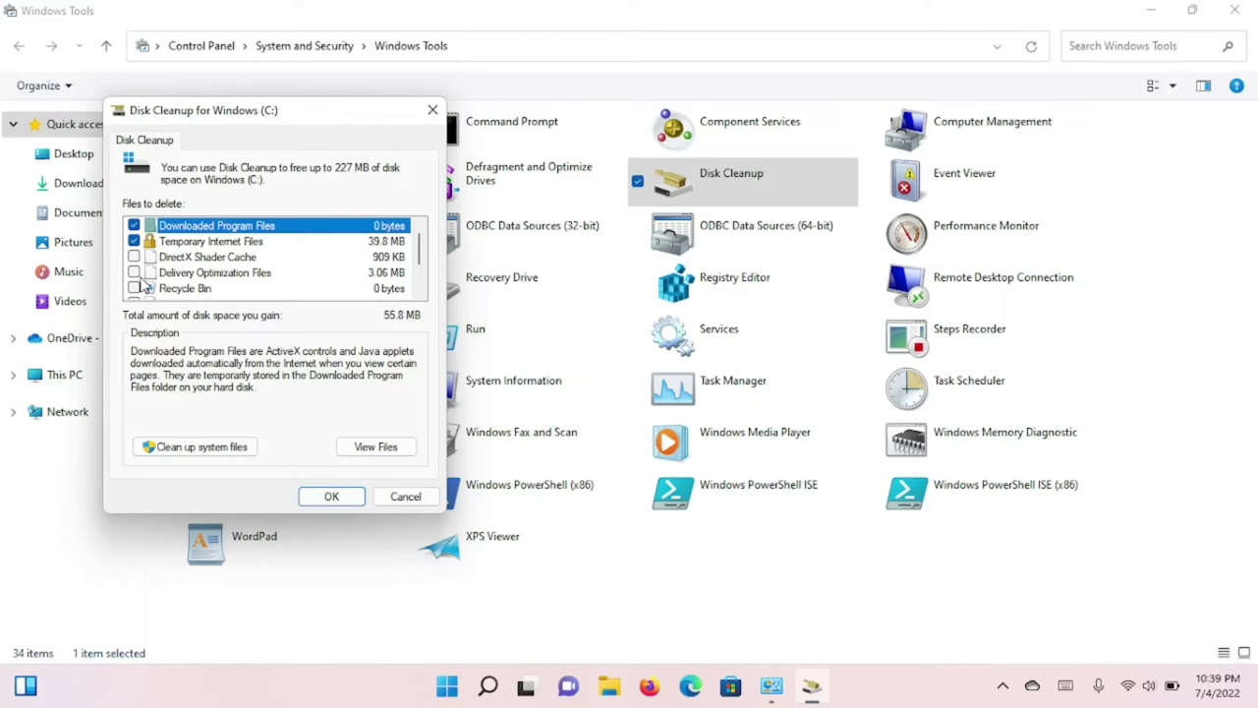
{"action": "scroll", "coordinate": [144, 279], "scroll_direction": "down", "scroll_amount": 1}
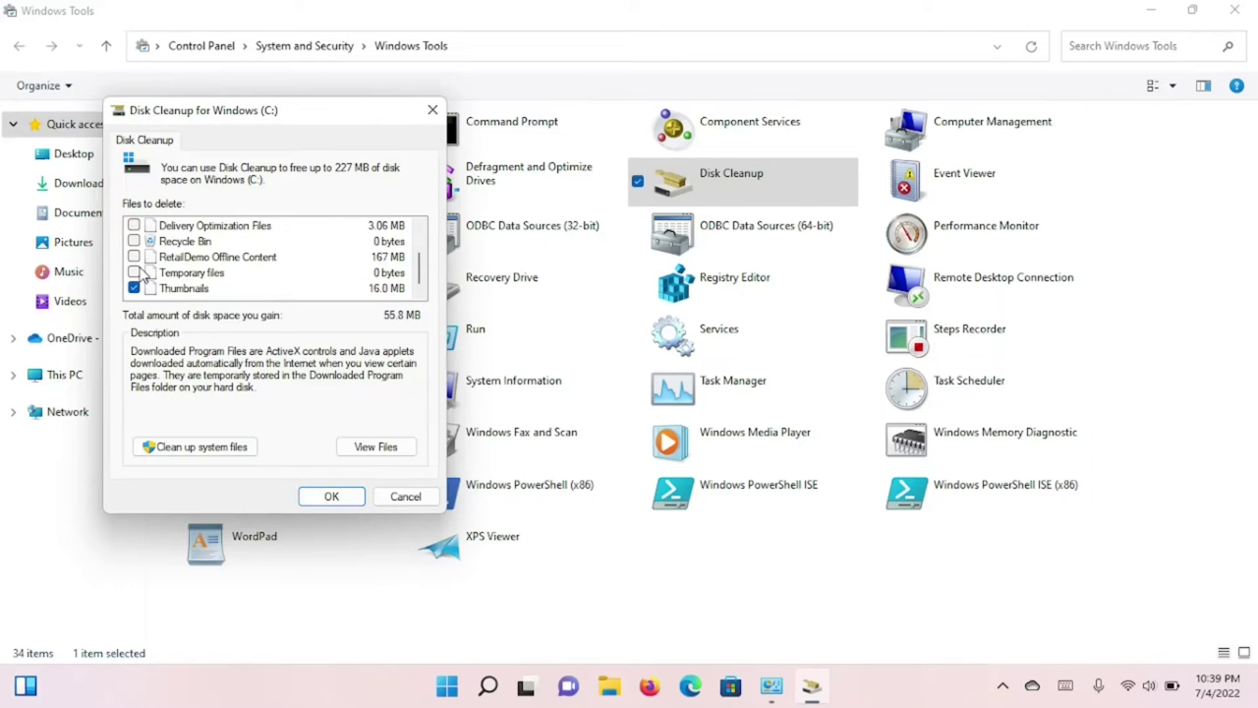
{"action": "left_click", "coordinate": [141, 258]}
{"action": "left_click", "coordinate": [132, 288]}
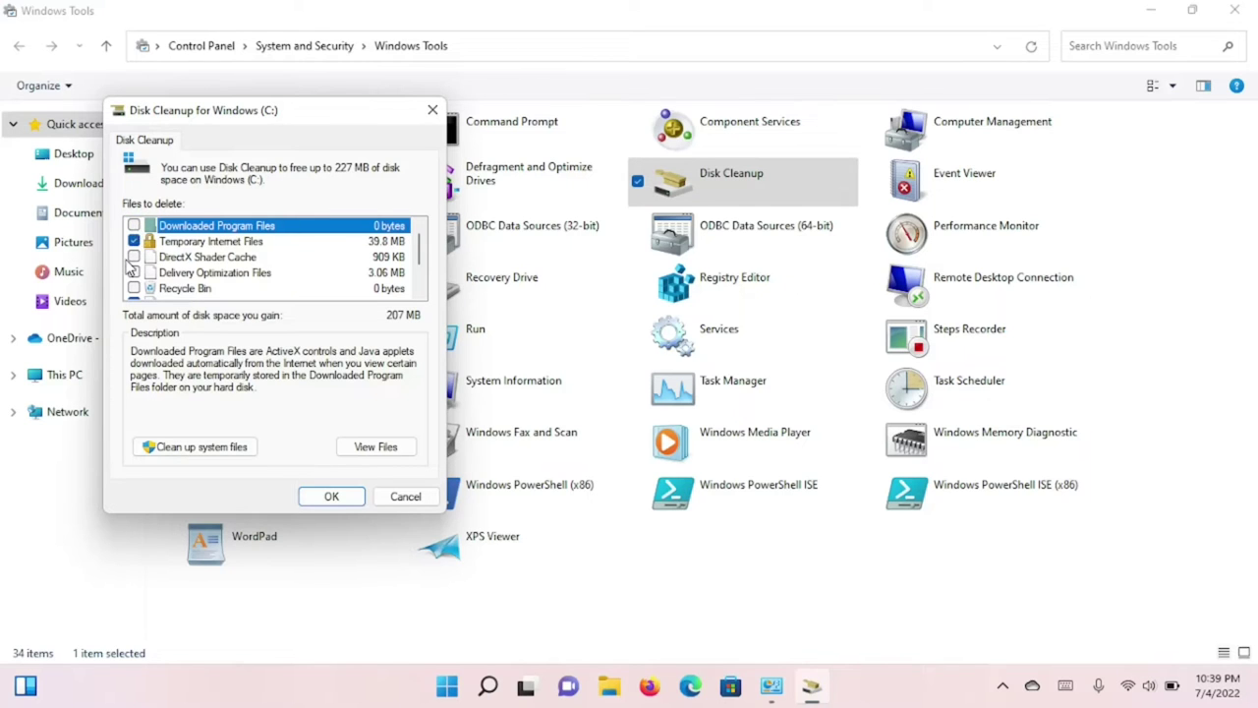
{"action": "left_click", "coordinate": [134, 258]}
{"action": "left_click", "coordinate": [134, 272]}
{"action": "left_click", "coordinate": [332, 497]}
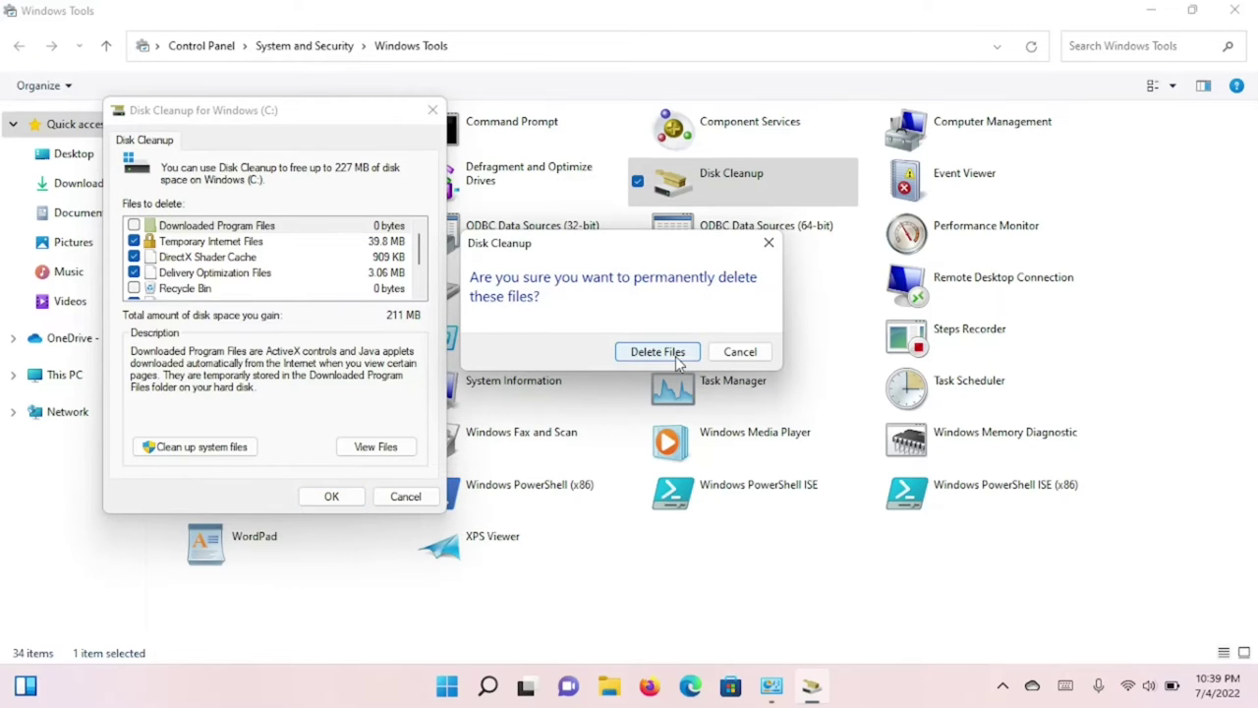
{"action": "left_click", "coordinate": [656, 352]}
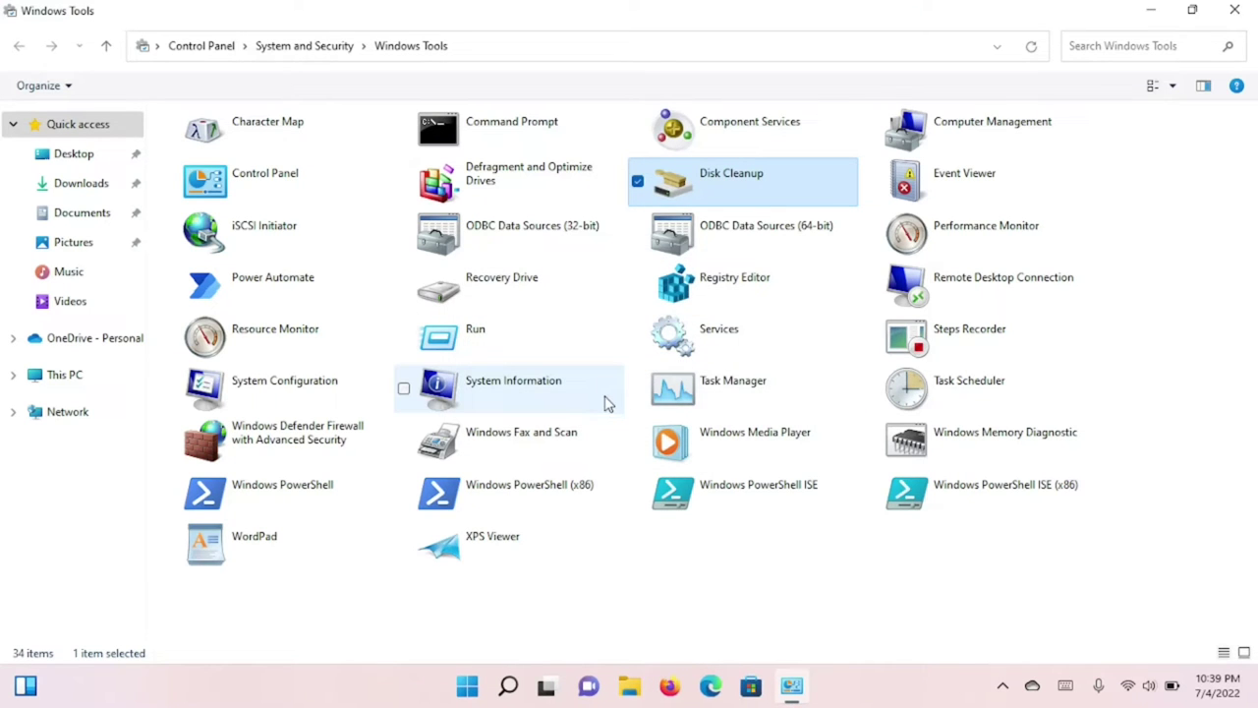
Step: Relaunch Disk Cleanup on drive C: and rescan it including system files
{"action": "double_click", "coordinate": [707, 178]}
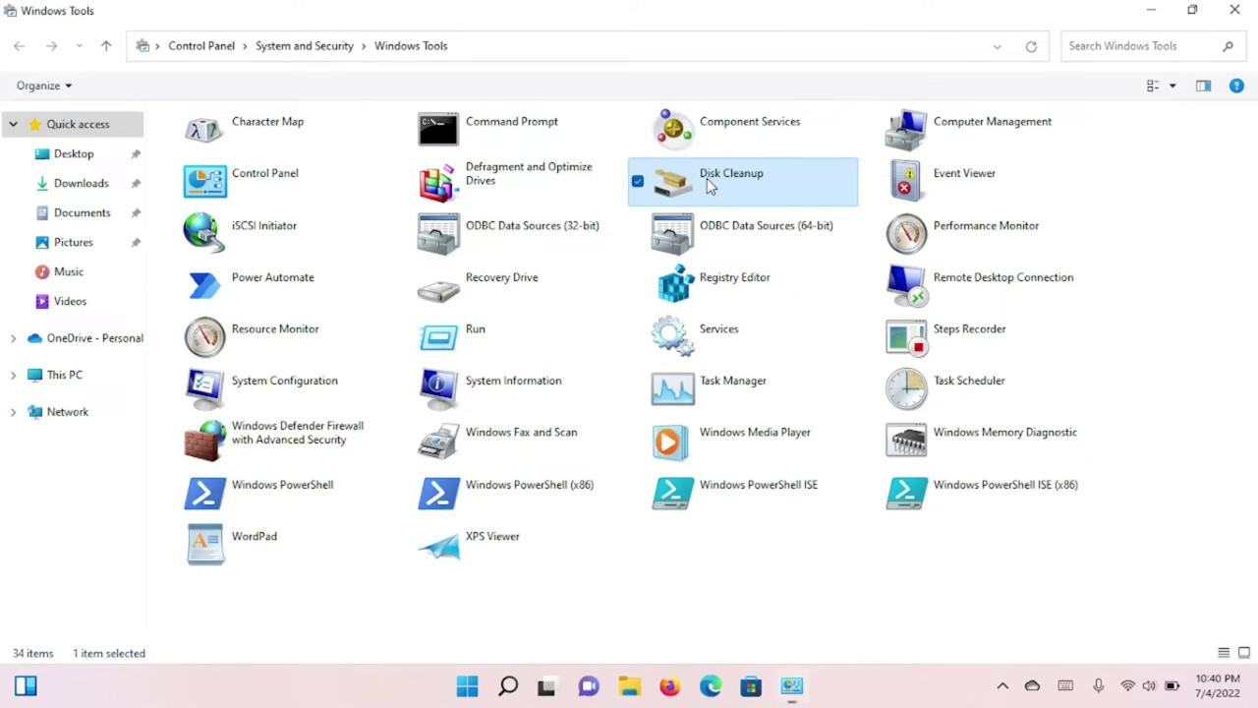
{"action": "left_click", "coordinate": [585, 374]}
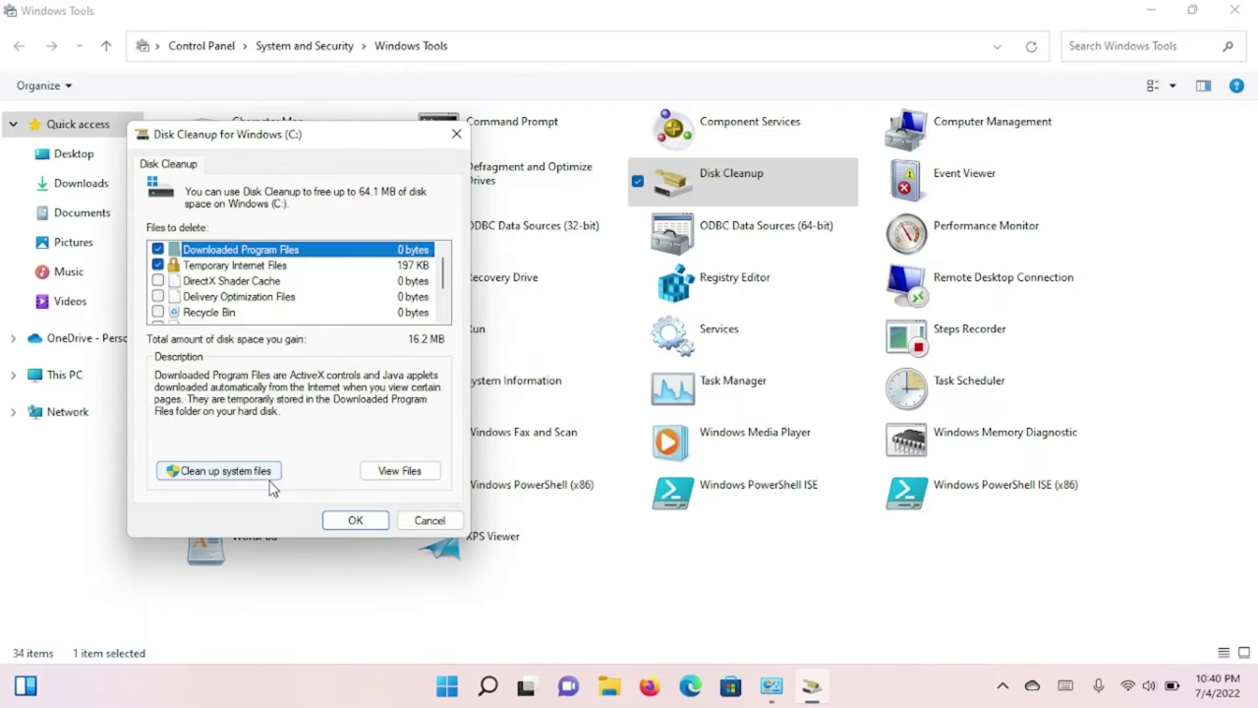
{"action": "left_click", "coordinate": [267, 473]}
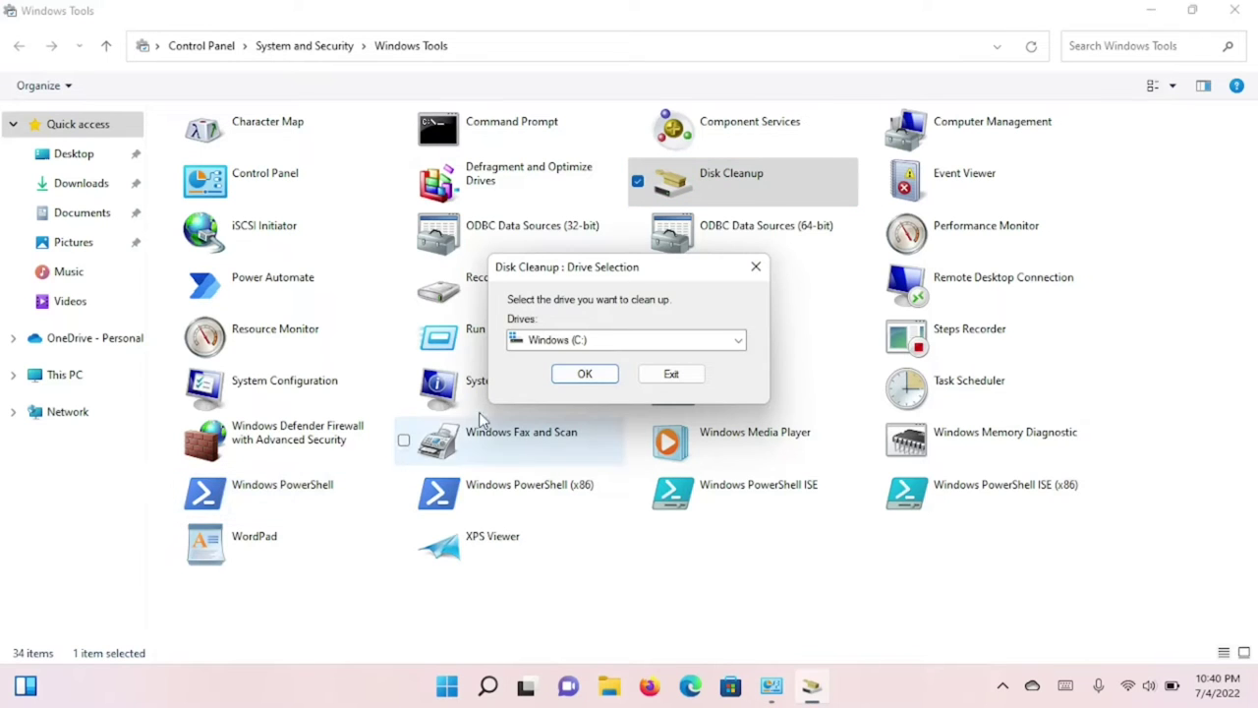
{"action": "left_click", "coordinate": [585, 373]}
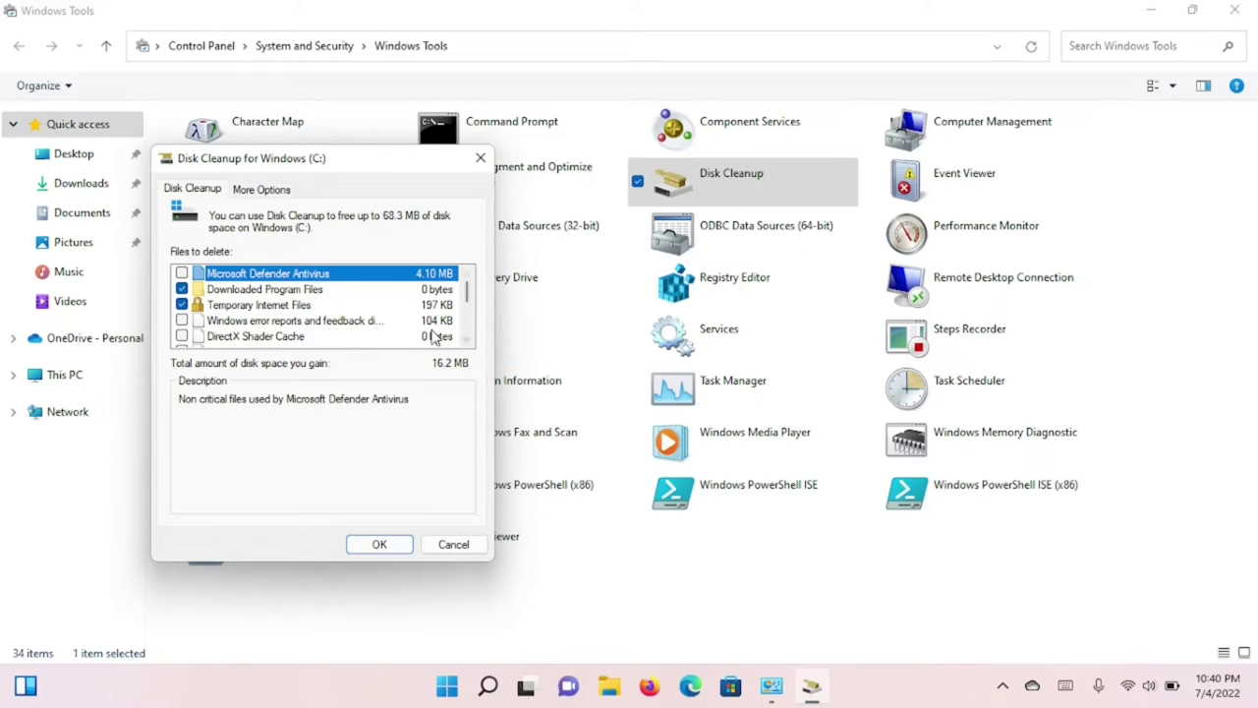
Step: Tick Defender Antivirus, Windows error reports and RetailDemo files; untick Downloaded Program Files
{"action": "left_click", "coordinate": [181, 289]}
{"action": "left_click", "coordinate": [182, 273]}
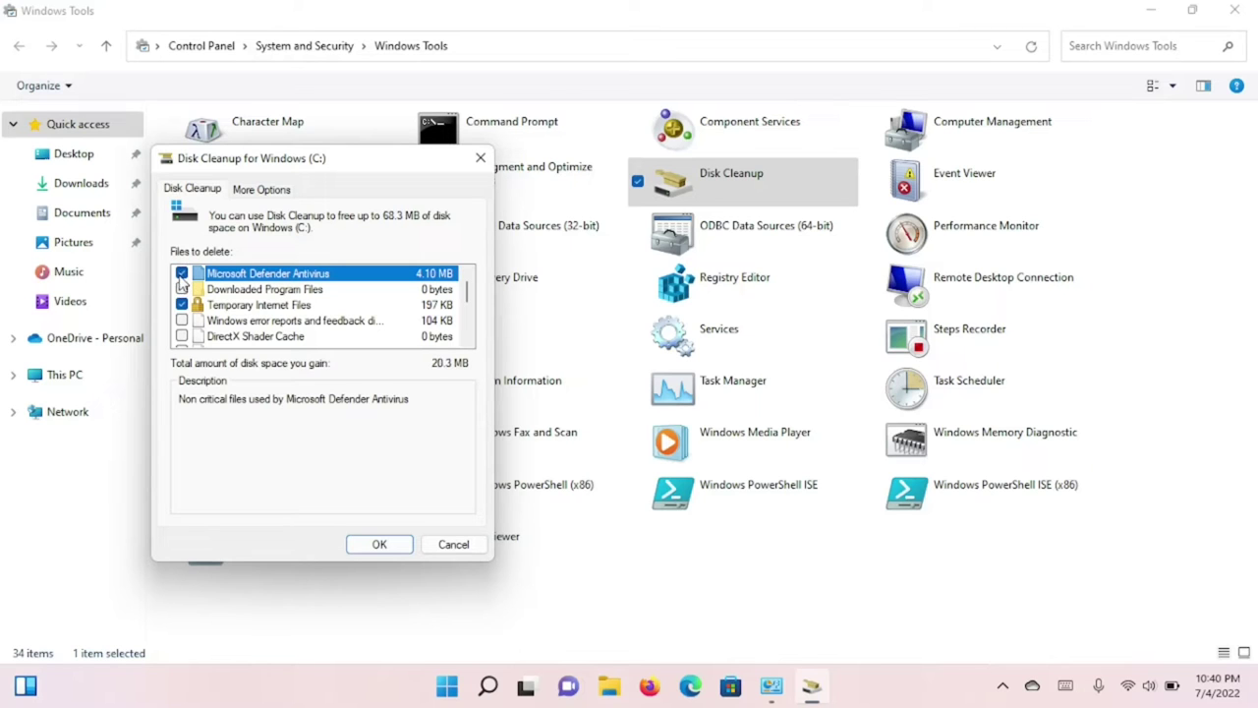
{"action": "left_click", "coordinate": [182, 323]}
{"action": "scroll", "coordinate": [183, 328], "scroll_direction": "down", "scroll_amount": 1}
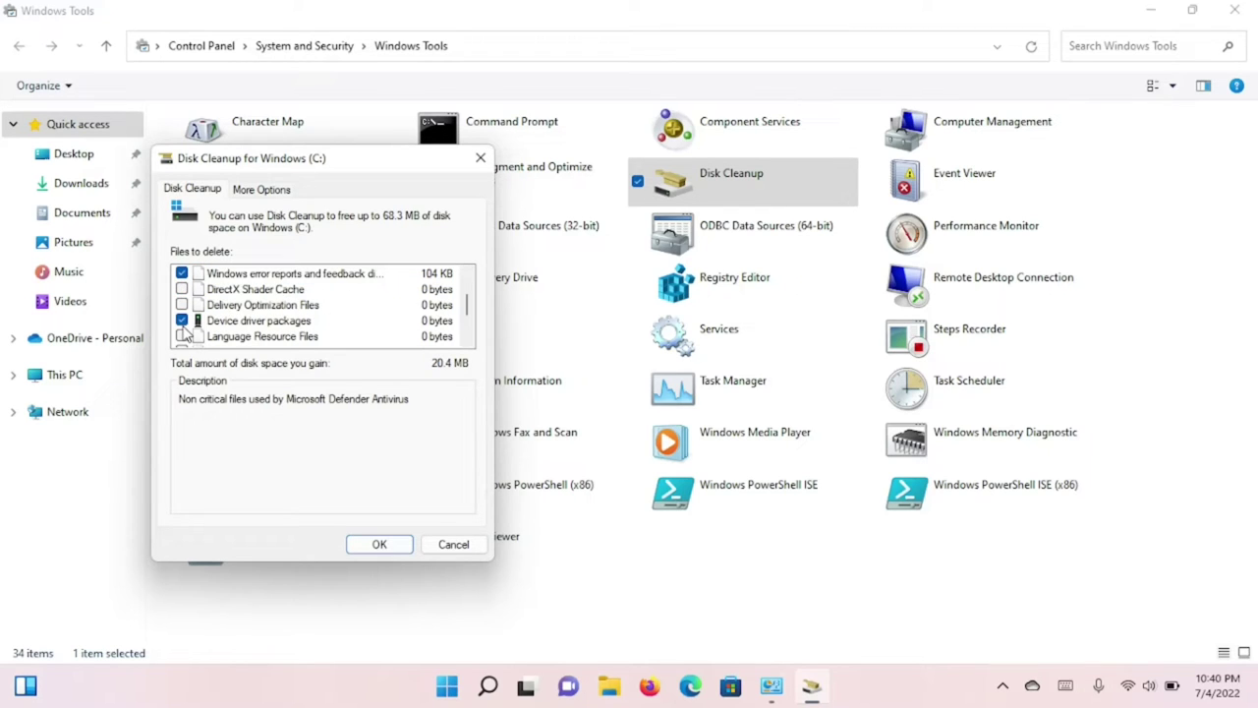
{"action": "scroll", "coordinate": [185, 334], "scroll_direction": "down", "scroll_amount": 1}
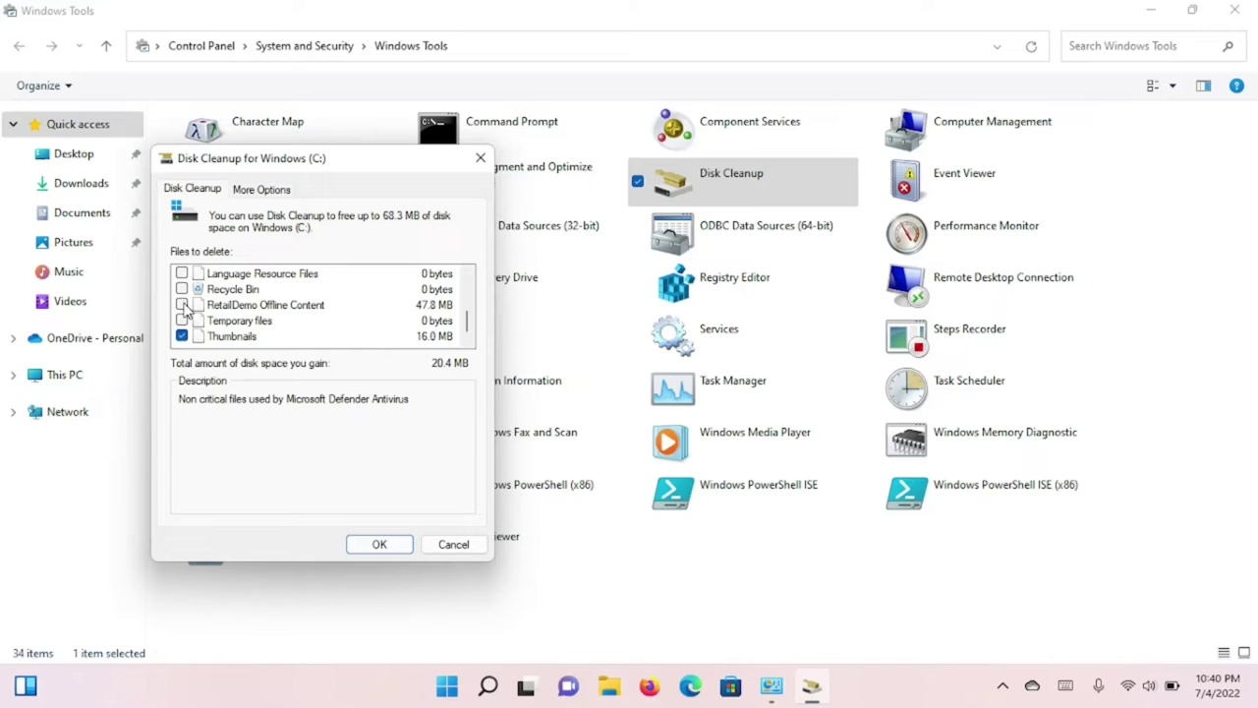
{"action": "left_click", "coordinate": [181, 304]}
Step: Remove all but the newest restore point, then permanently delete the selected system files
{"action": "left_click", "coordinate": [278, 193]}
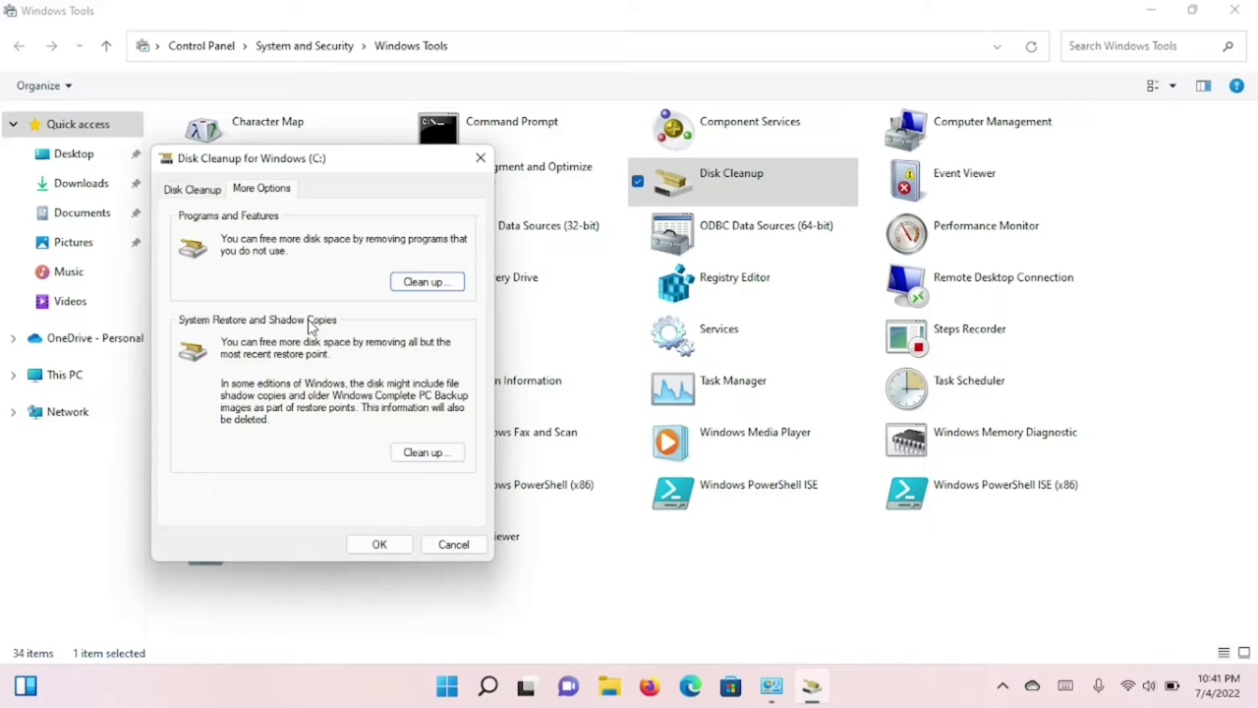
{"action": "left_click", "coordinate": [413, 454]}
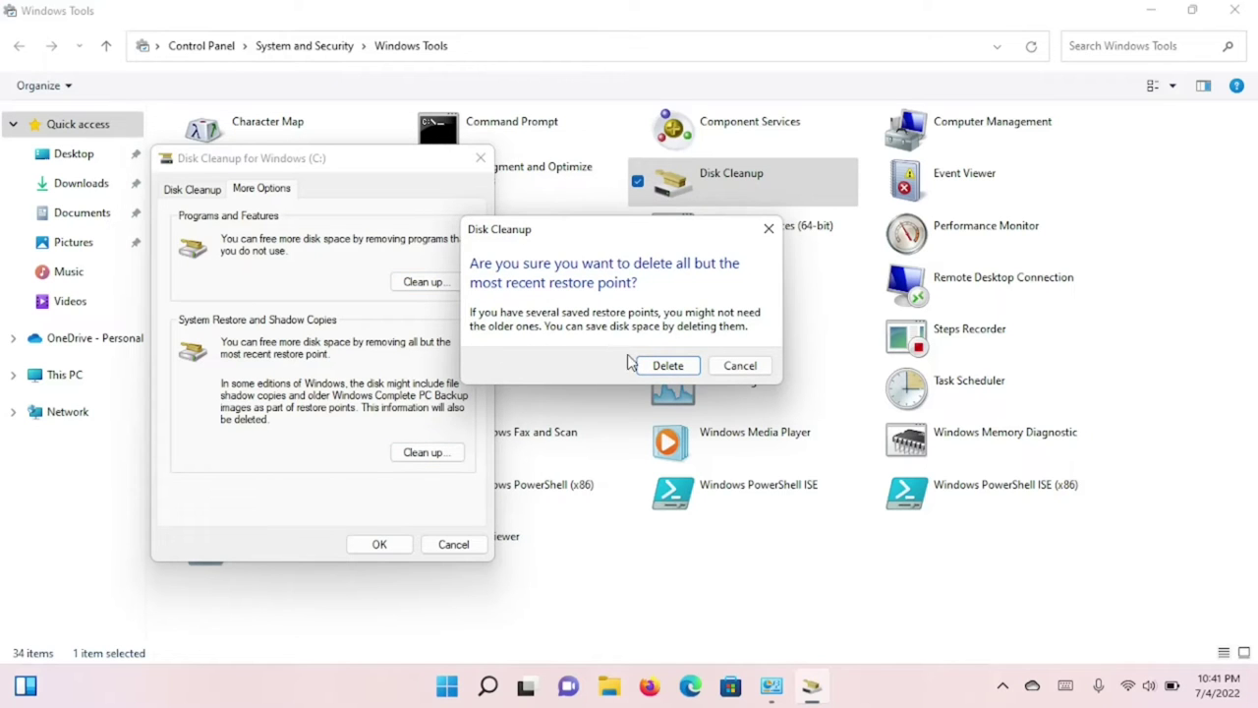
{"action": "left_click", "coordinate": [667, 365]}
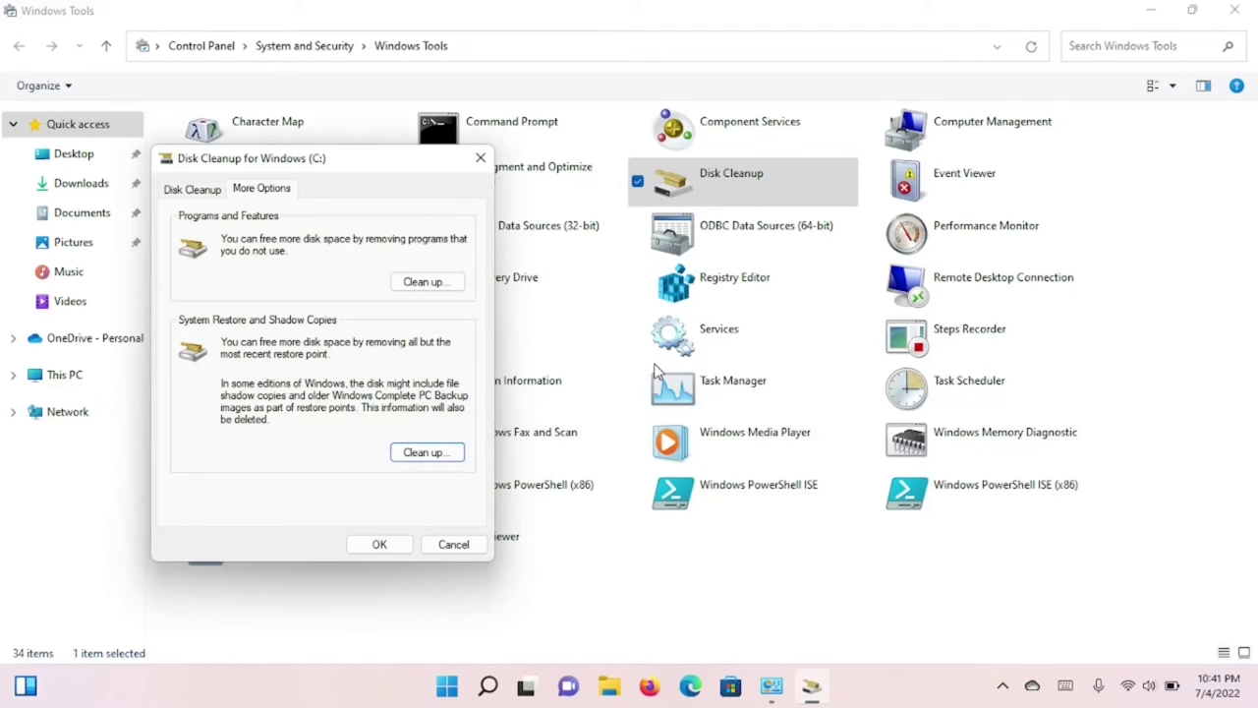
{"action": "left_click", "coordinate": [212, 191]}
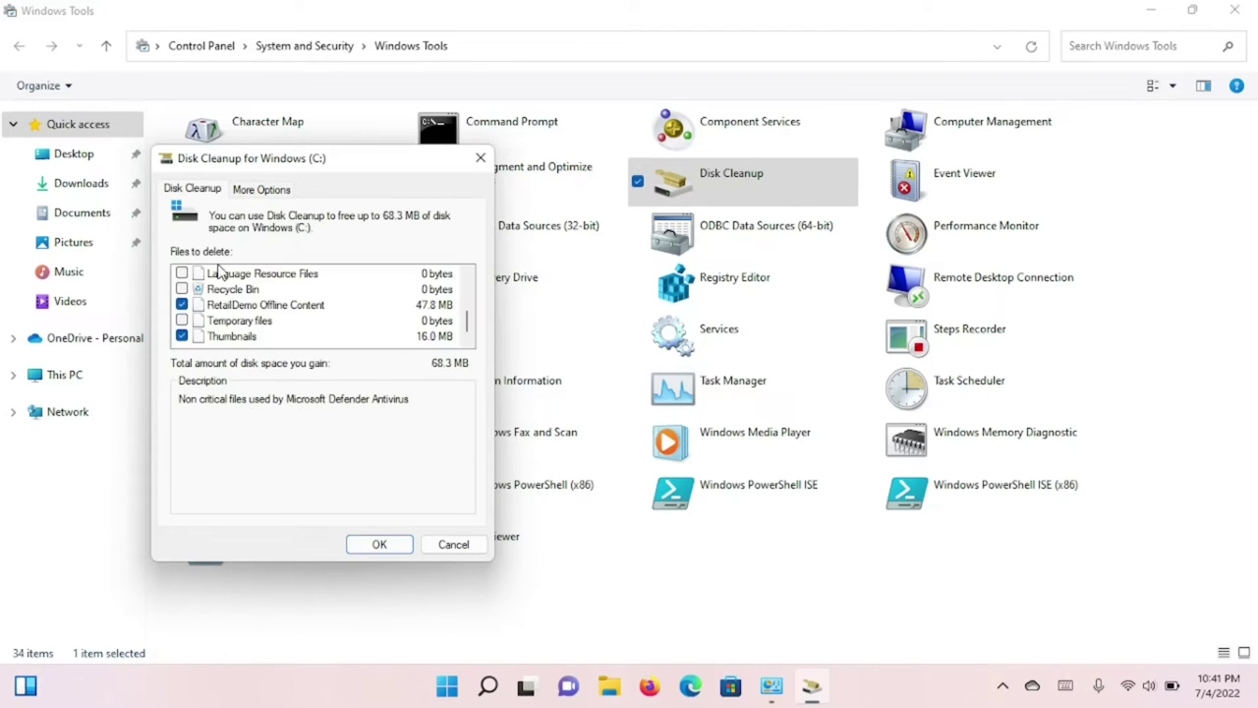
{"action": "left_click", "coordinate": [367, 547]}
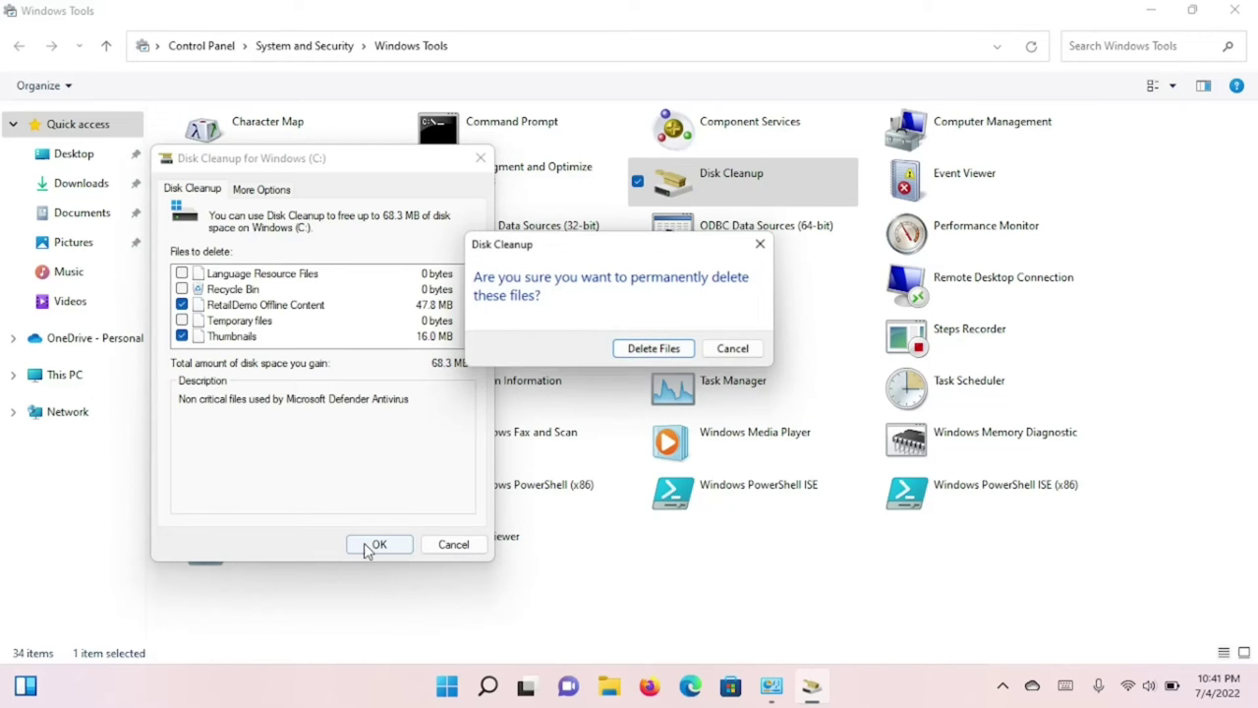
{"action": "left_click", "coordinate": [636, 351]}
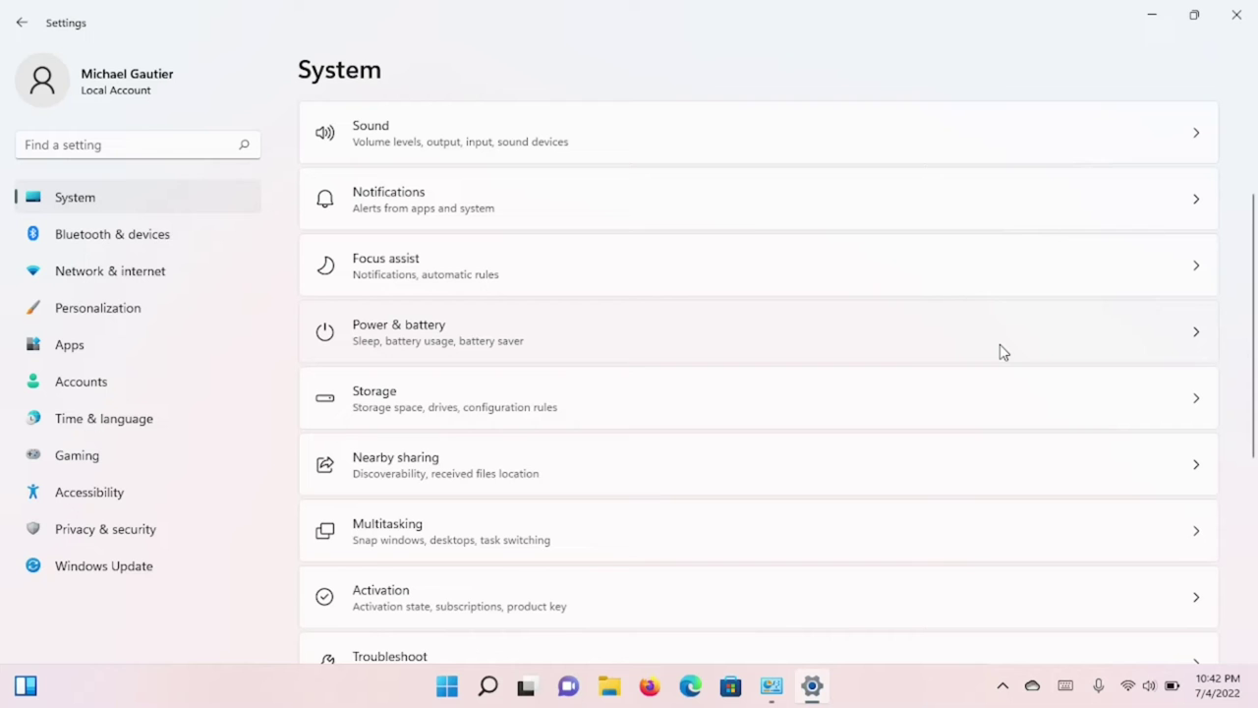
Step: Set the Power & battery power mode to Best performance
{"action": "scroll", "coordinate": [1002, 352], "scroll_direction": "down", "scroll_amount": 2}
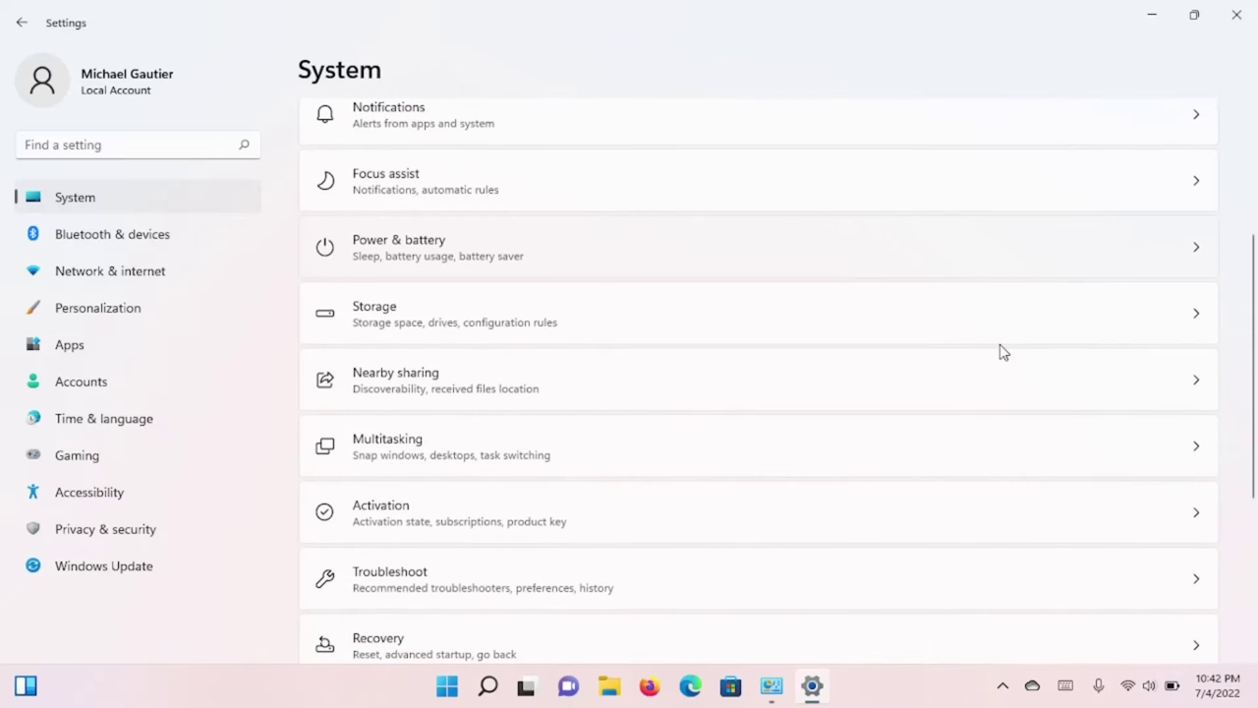
{"action": "left_click", "coordinate": [1002, 251]}
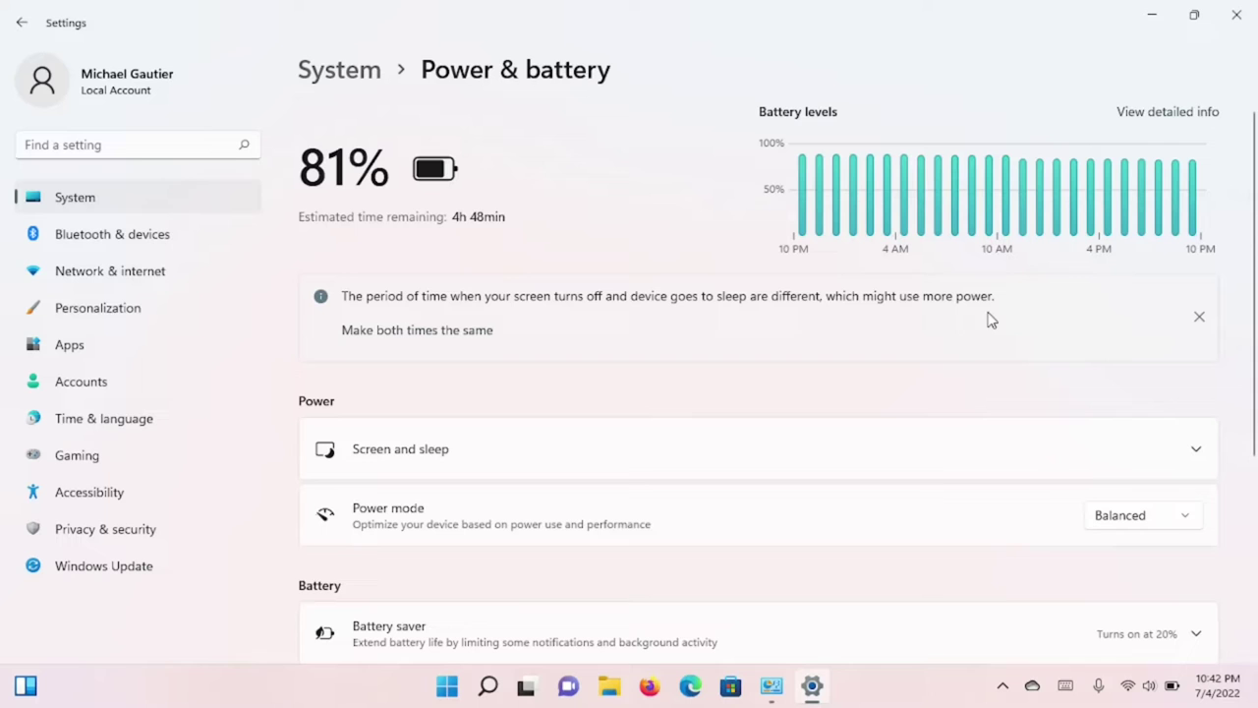
{"action": "scroll", "coordinate": [973, 341], "scroll_direction": "down", "scroll_amount": 2}
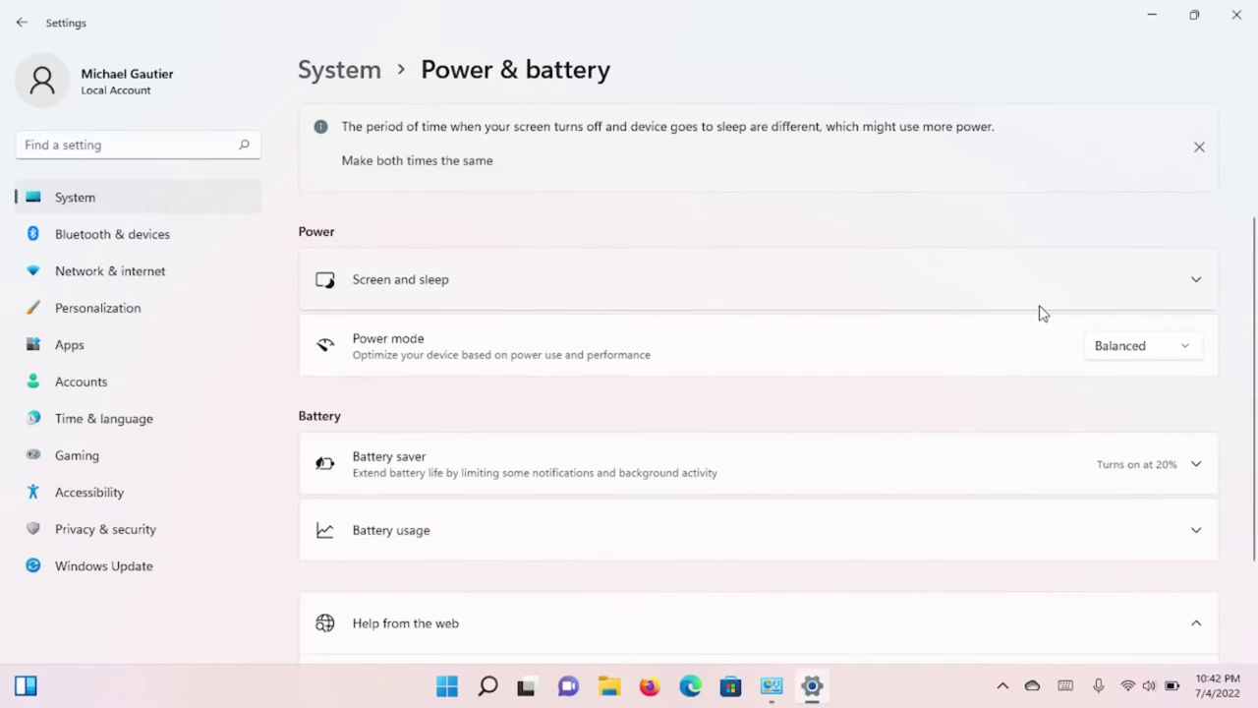
{"action": "left_click", "coordinate": [1148, 353]}
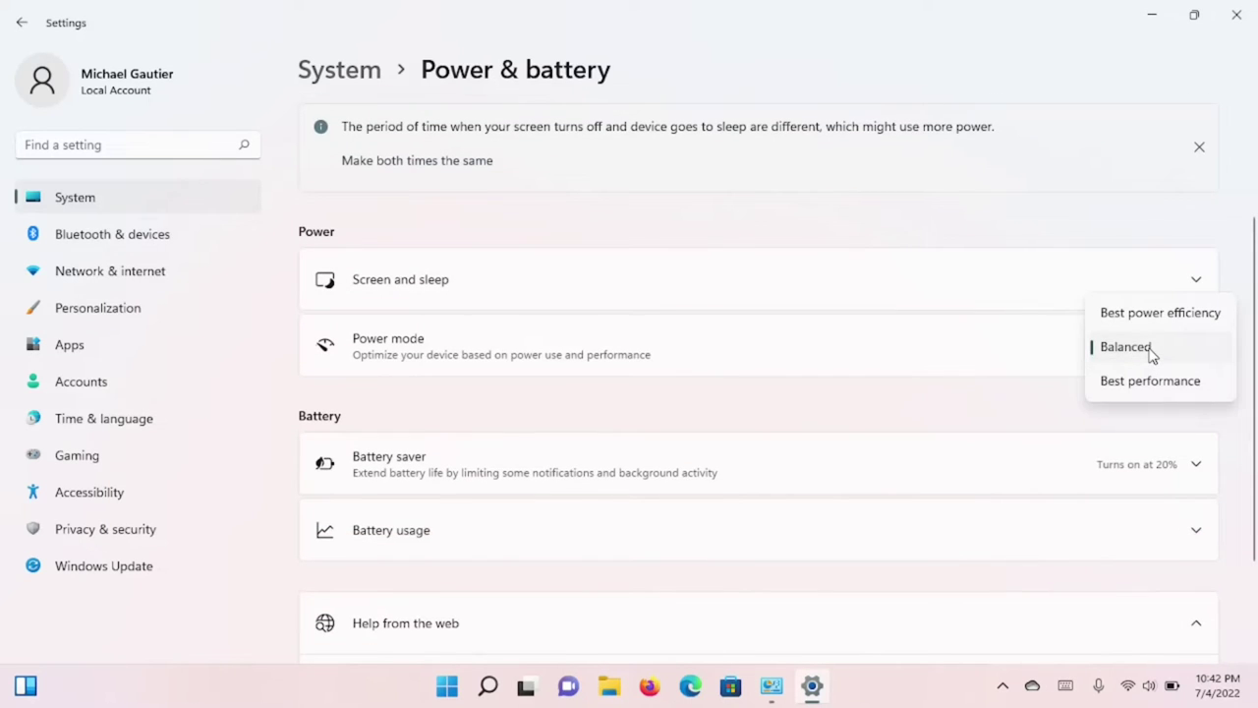
{"action": "left_click", "coordinate": [1155, 382]}
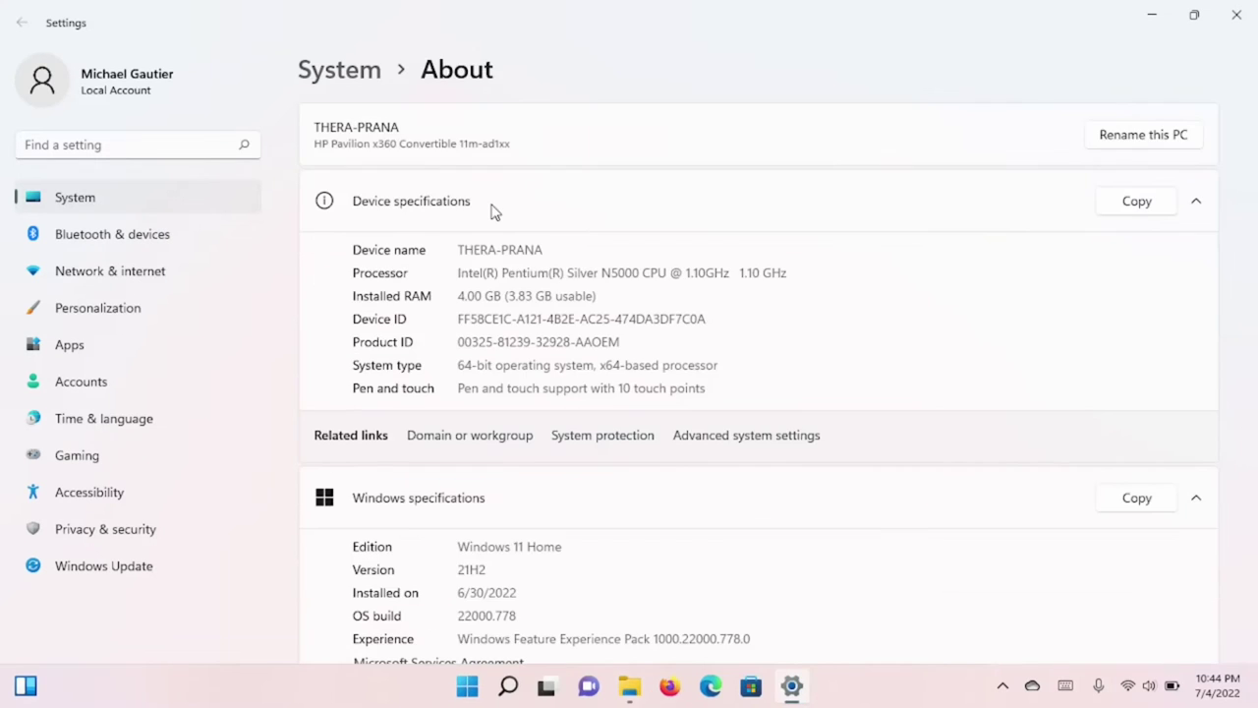
Step: Untick Allow Remote Assistance connections in System Properties, then return to the Advanced tab
{"action": "left_click", "coordinate": [742, 444]}
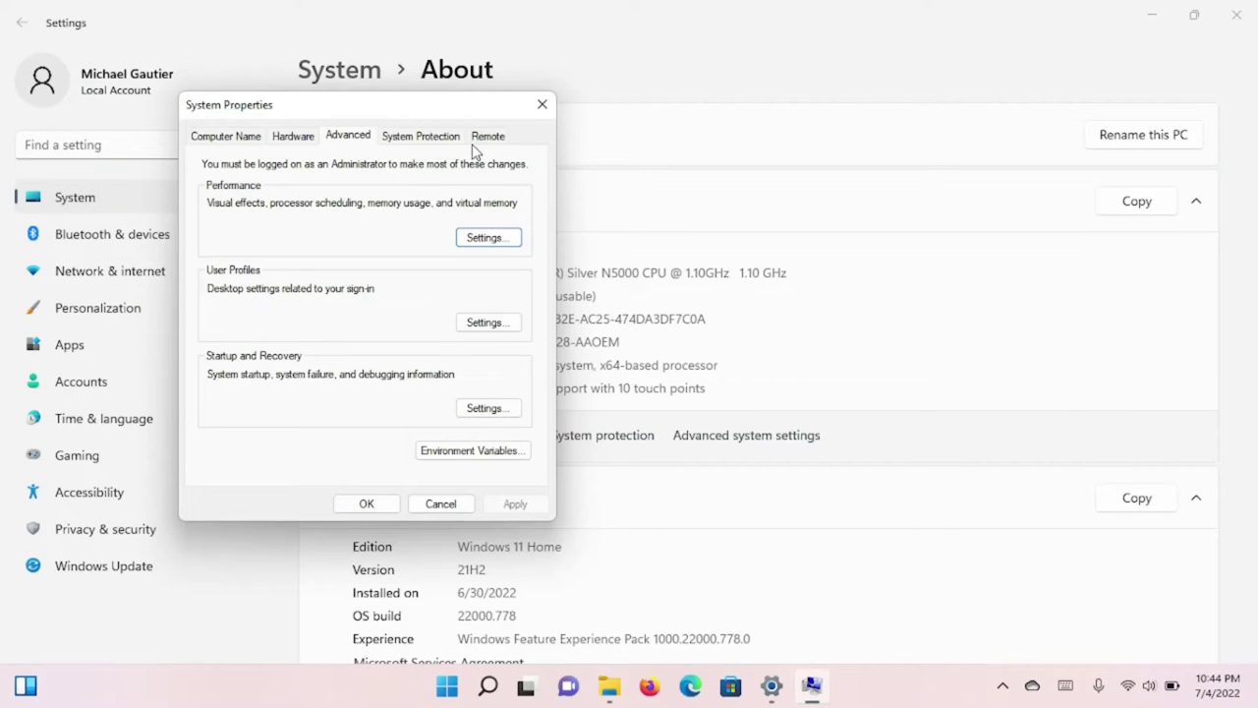
{"action": "left_click", "coordinate": [476, 140]}
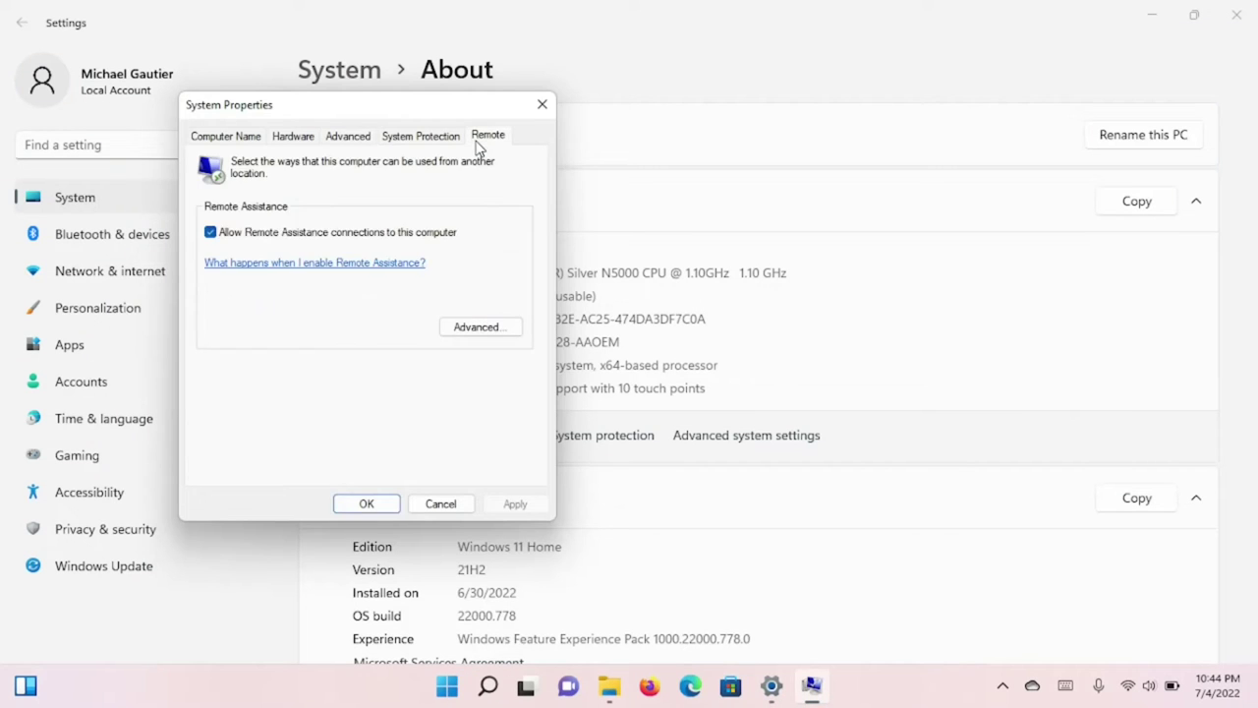
{"action": "left_click", "coordinate": [435, 236]}
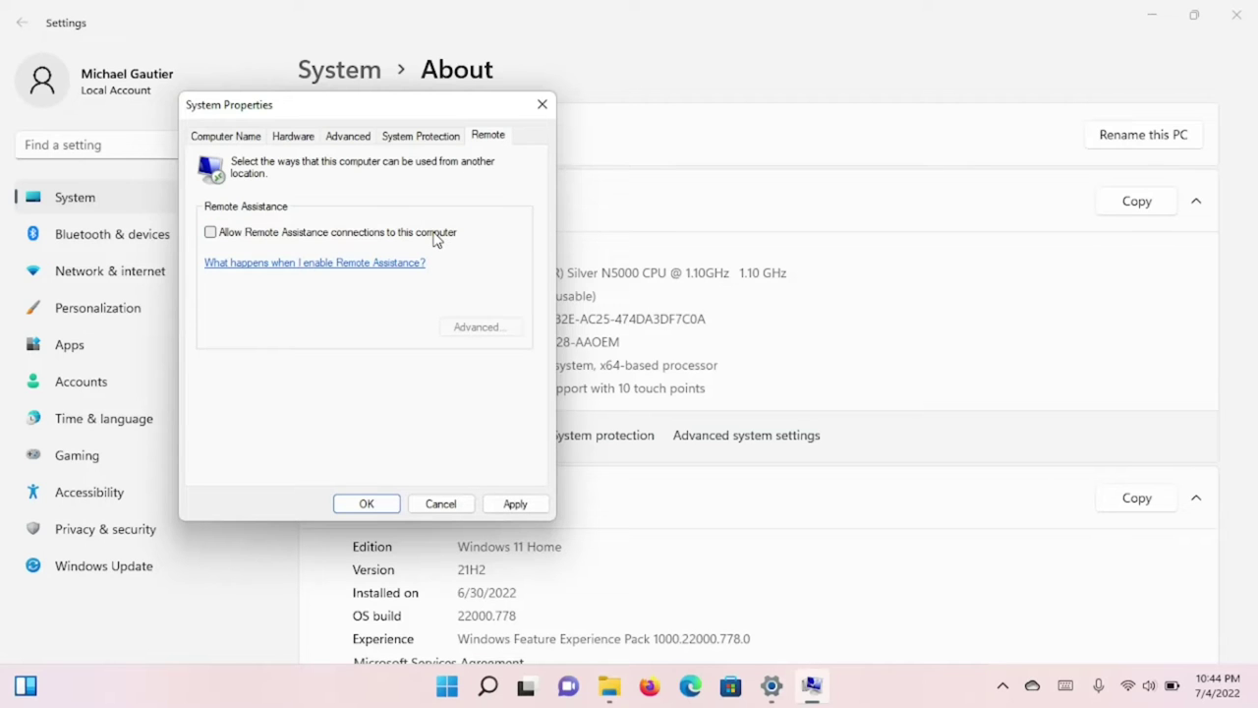
{"action": "left_click", "coordinate": [433, 137]}
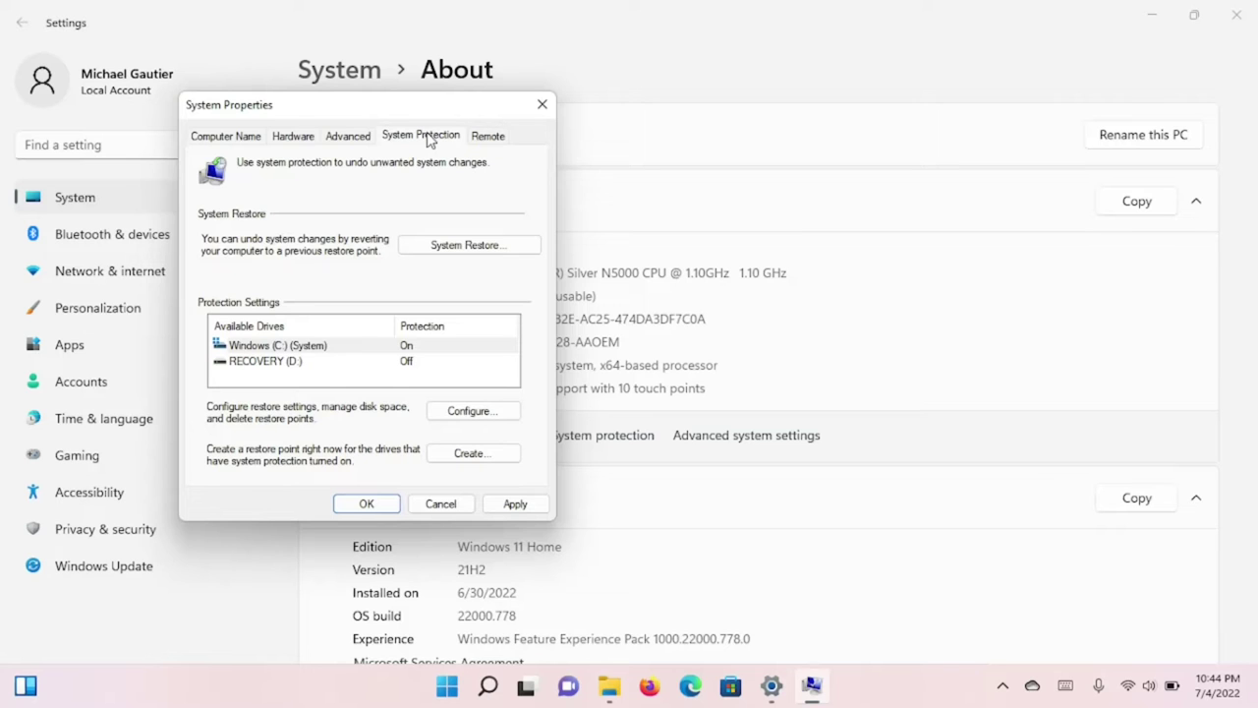
{"action": "left_click", "coordinate": [353, 139]}
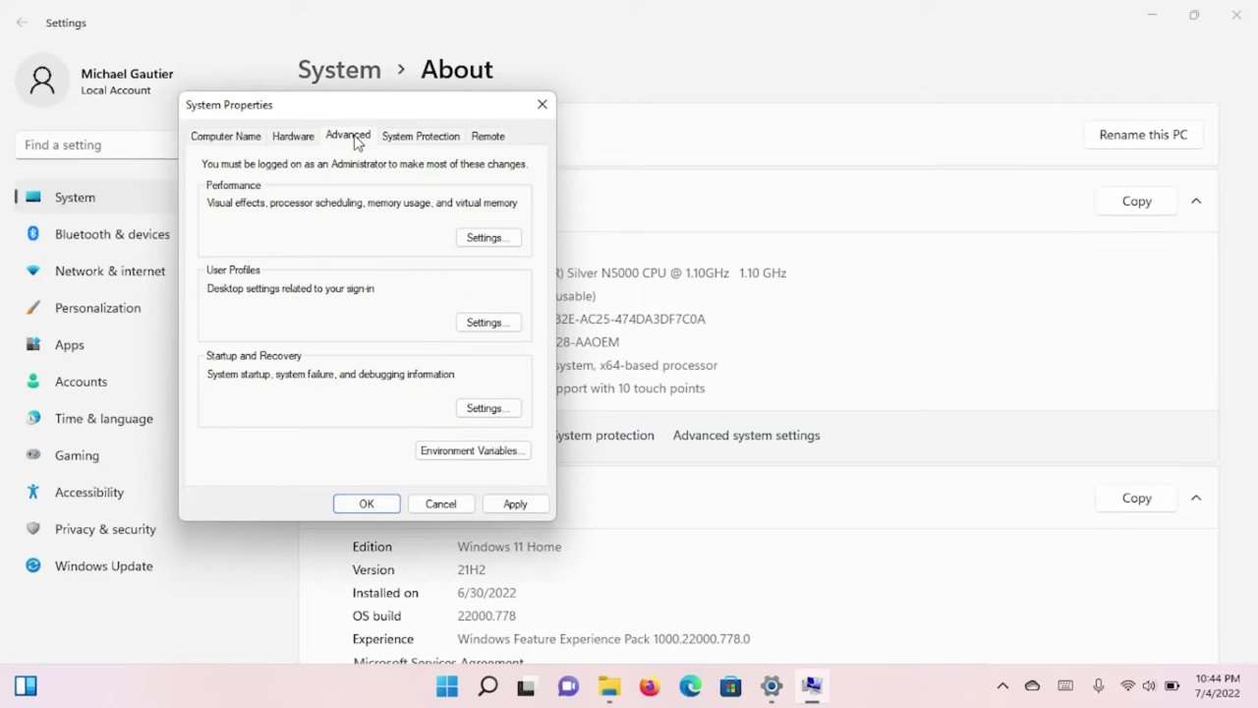
Step: Apply best-performance visual effects, keeping Peek, shadows, thumbnails, translucent selection, drag contents and smooth fonts
{"action": "left_click", "coordinate": [470, 243]}
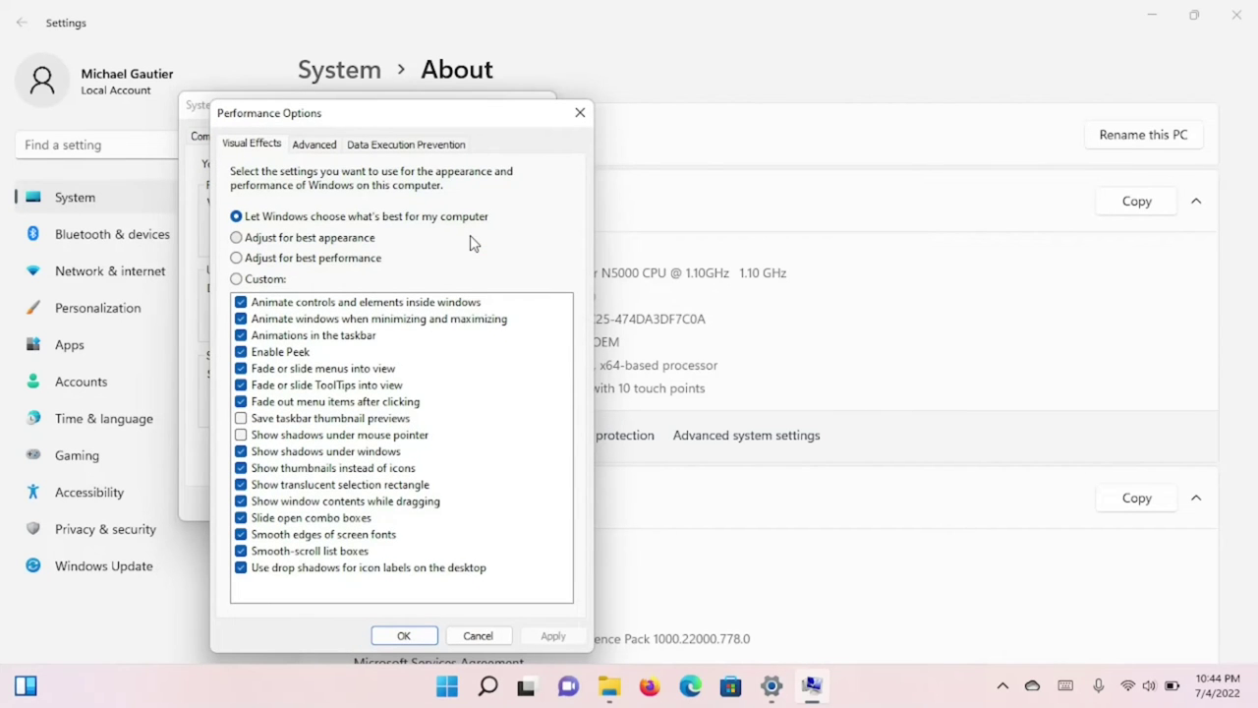
{"action": "left_click", "coordinate": [313, 260]}
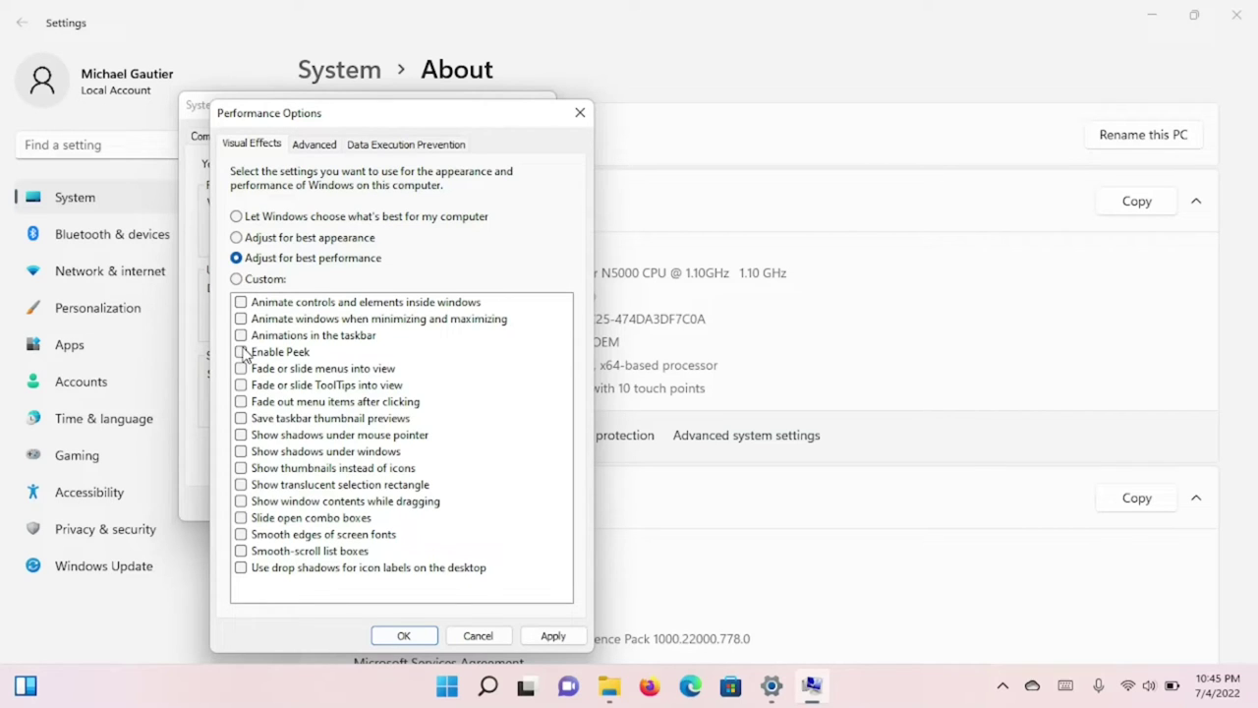
{"action": "left_click", "coordinate": [240, 352]}
{"action": "left_click", "coordinate": [241, 451]}
{"action": "left_click", "coordinate": [241, 484]}
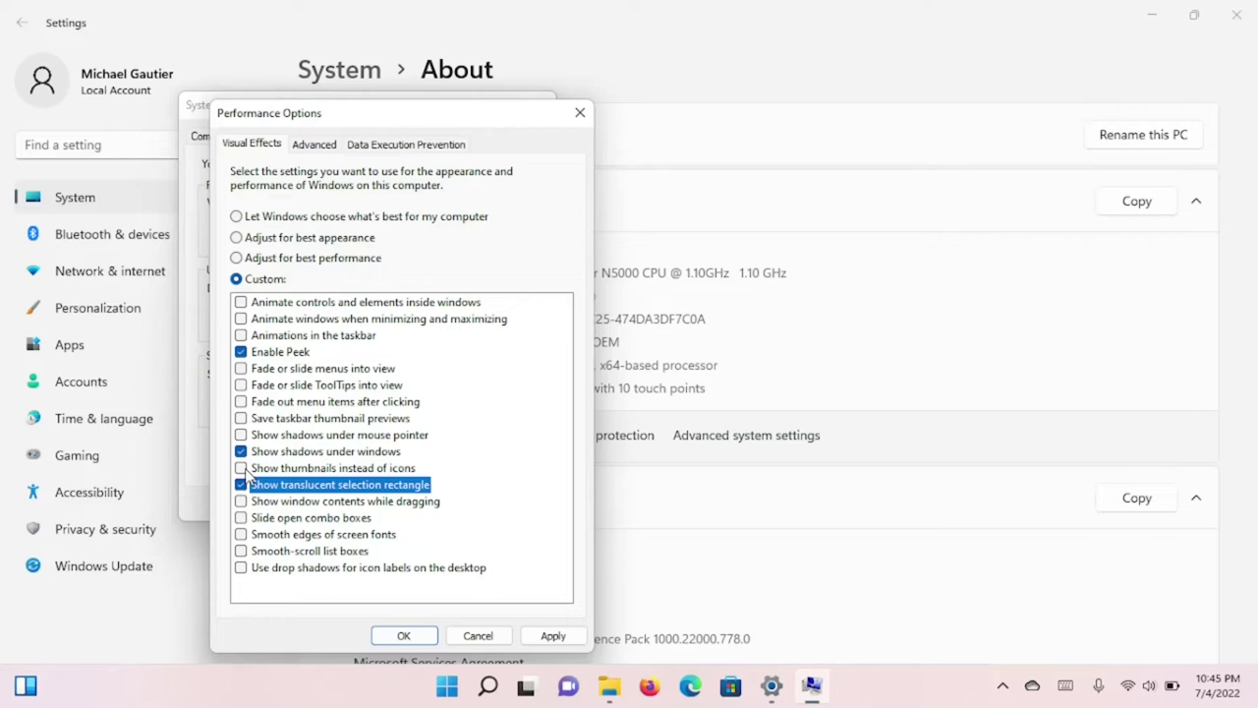
{"action": "left_click", "coordinate": [242, 469]}
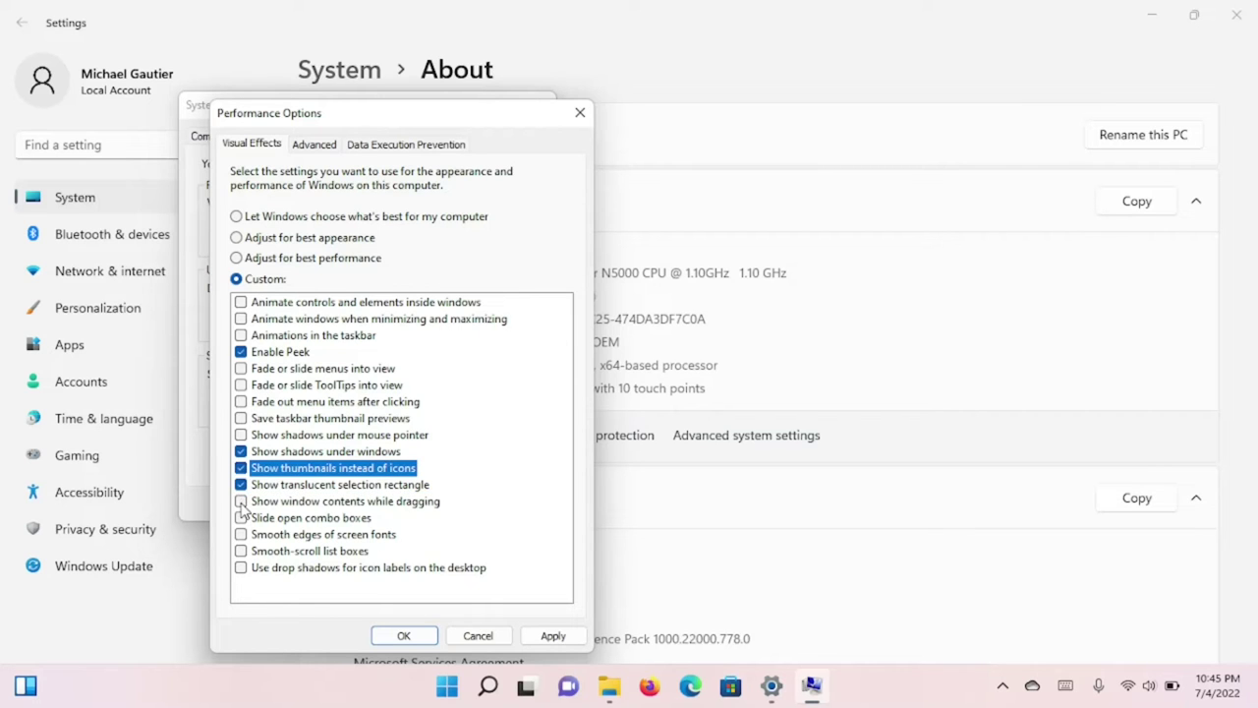
{"action": "left_click", "coordinate": [241, 501]}
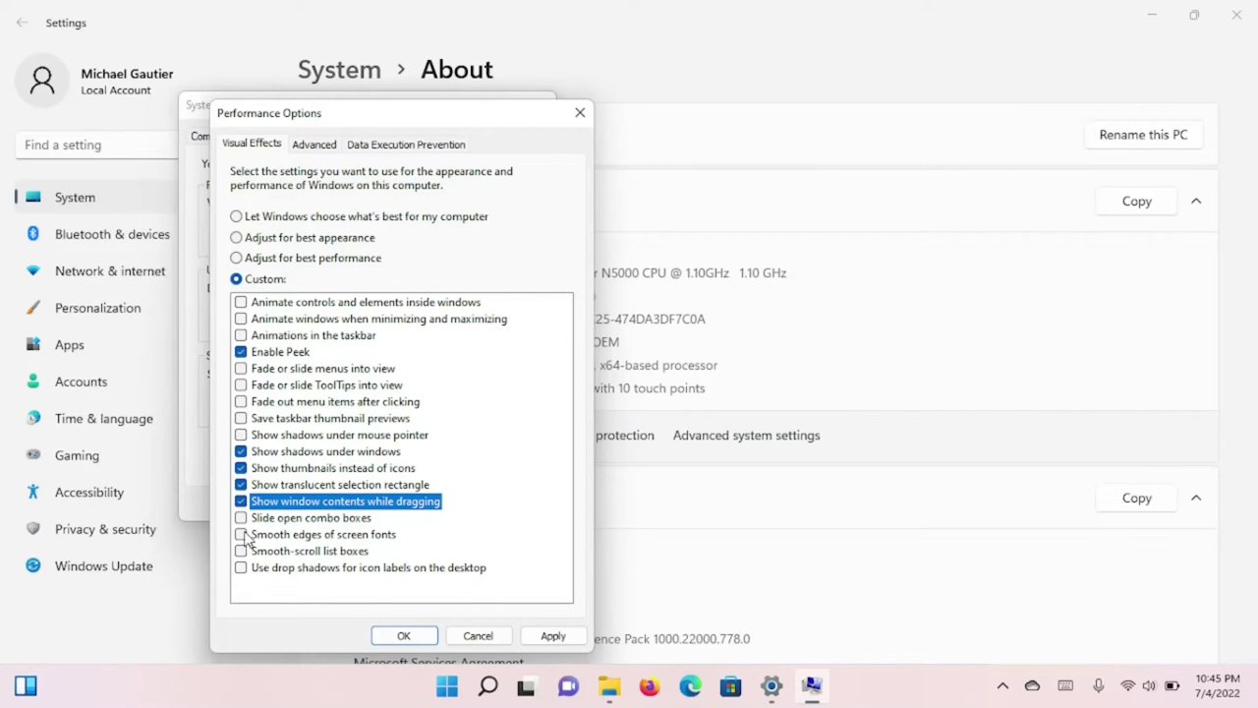
{"action": "left_click", "coordinate": [241, 535]}
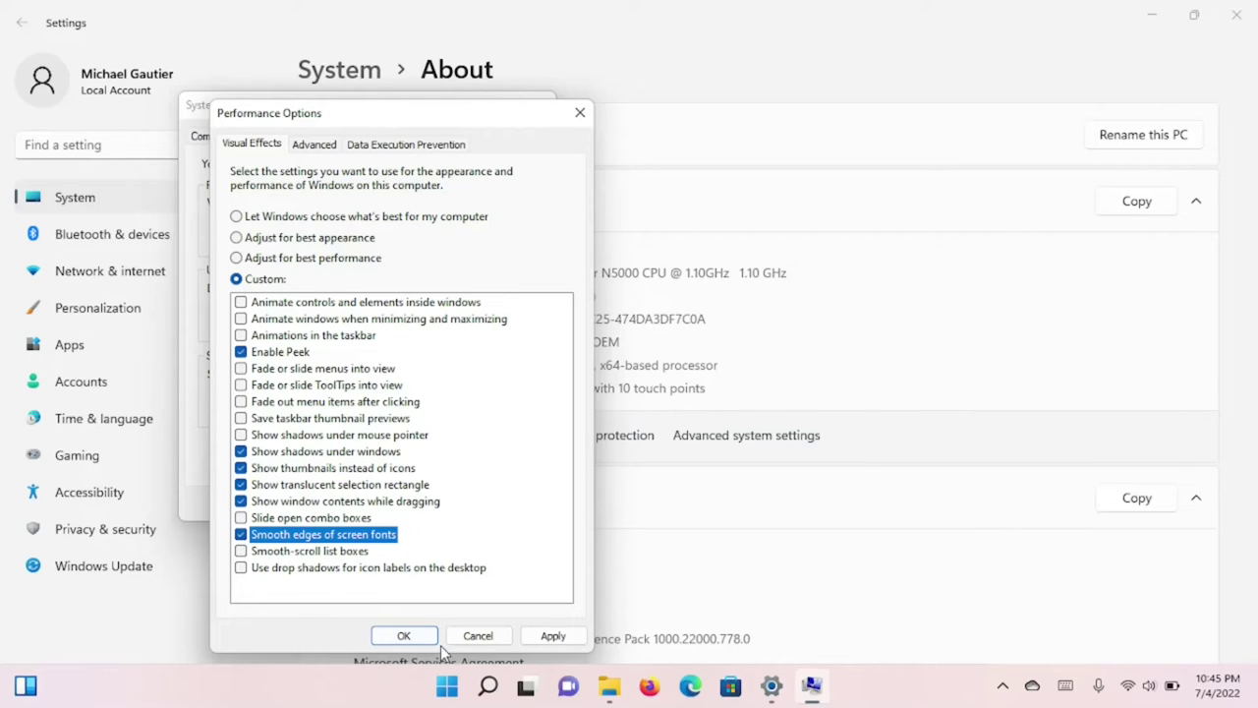
{"action": "left_click", "coordinate": [550, 636]}
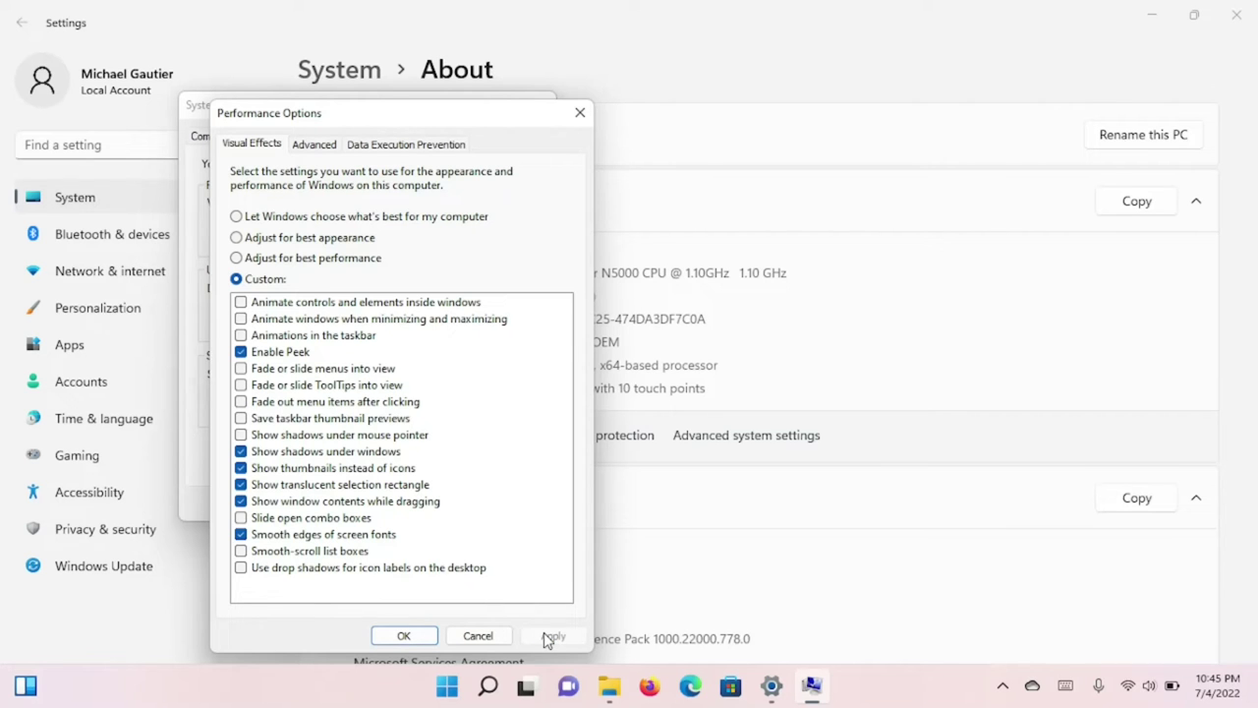
Step: Favour background services and give C: a custom 24082 MB initial and maximum paging file
{"action": "left_click", "coordinate": [318, 145]}
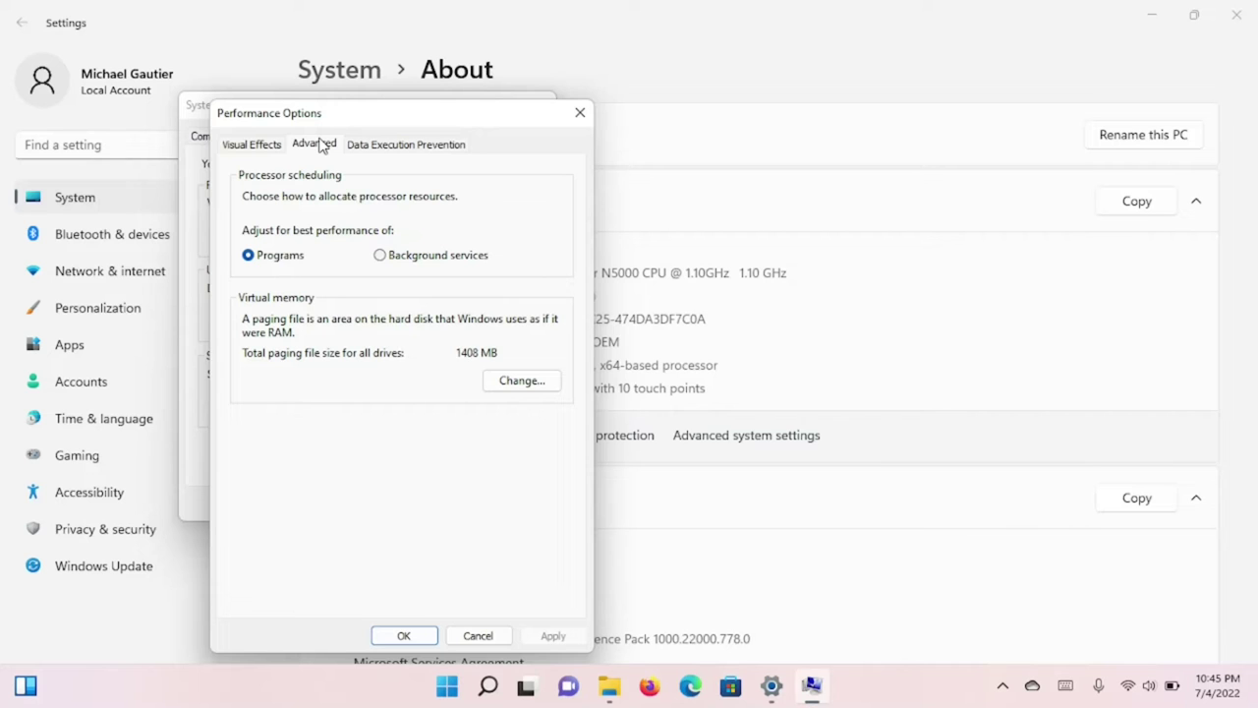
{"action": "left_click", "coordinate": [389, 262]}
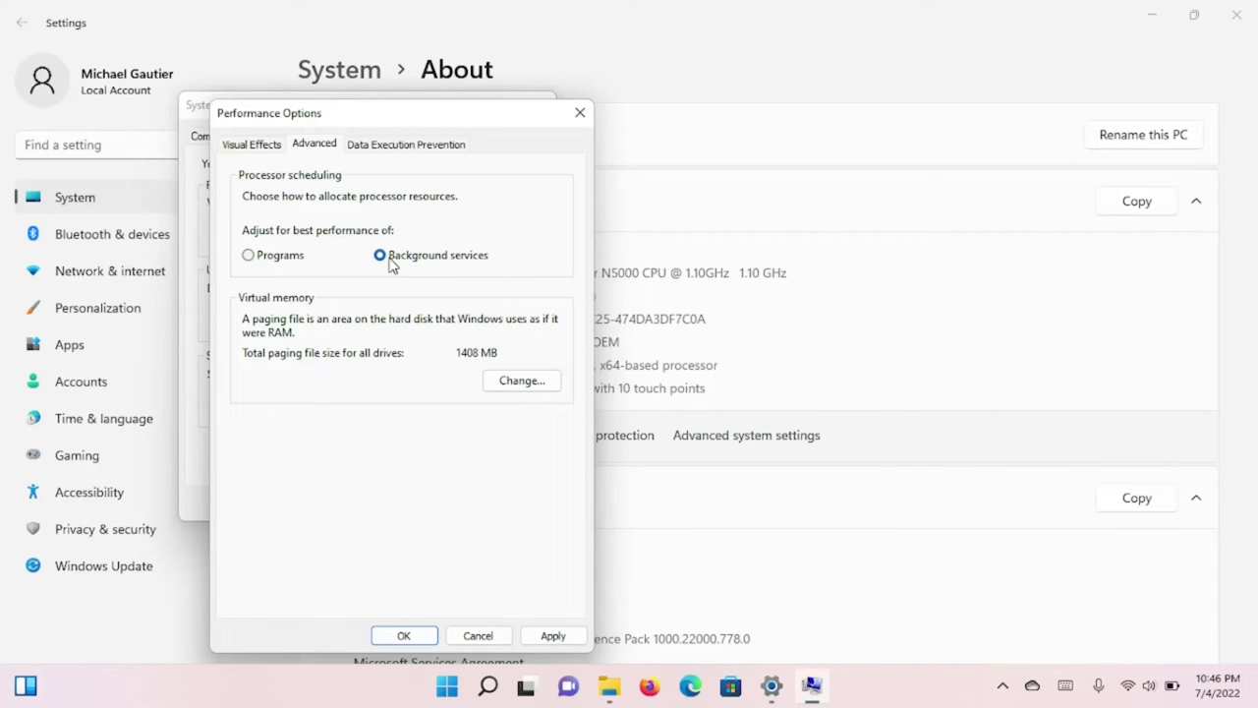
{"action": "left_click", "coordinate": [536, 383]}
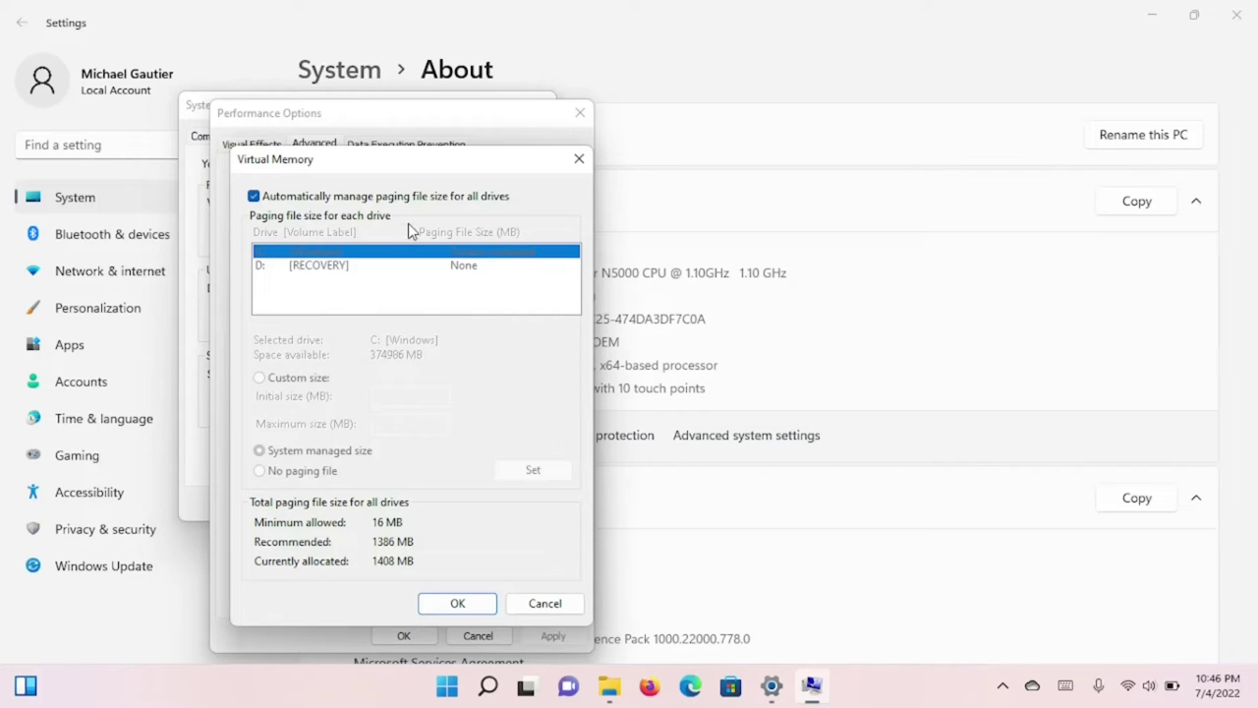
{"action": "left_click", "coordinate": [415, 197]}
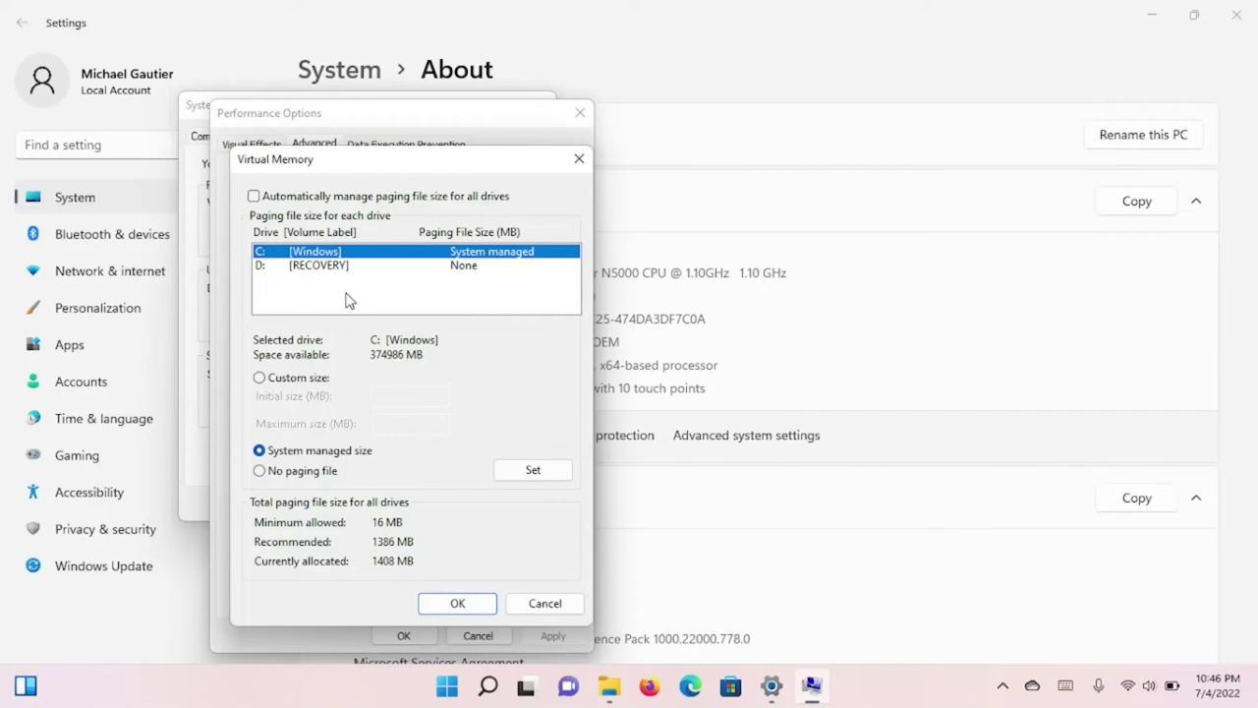
{"action": "left_click", "coordinate": [321, 382]}
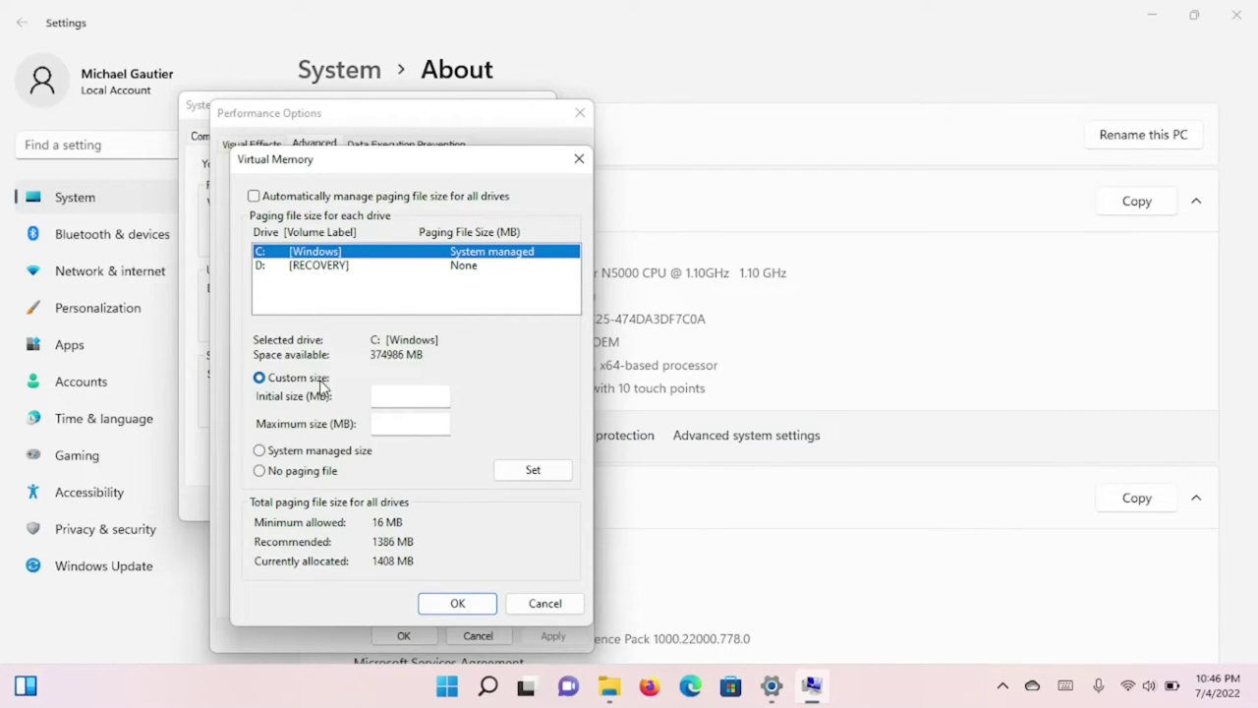
{"action": "left_click", "coordinate": [385, 396]}
{"action": "type", "text": "24082"}
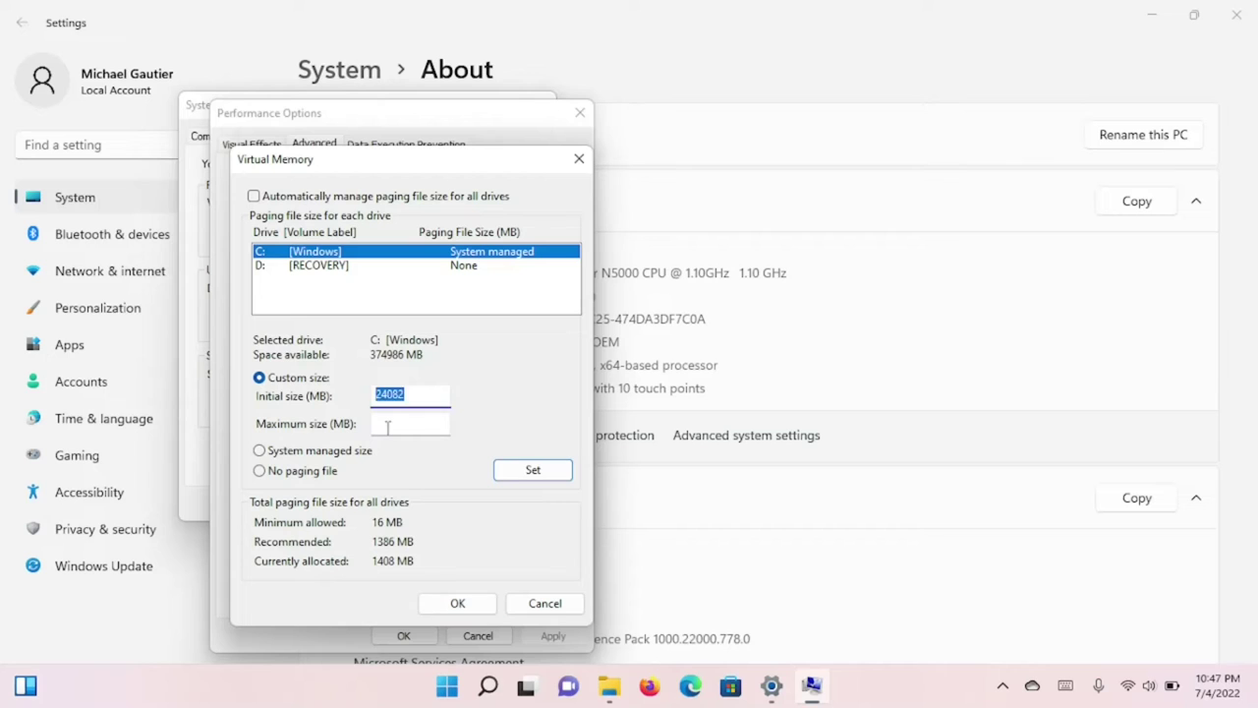
{"action": "left_click", "coordinate": [387, 427]}
{"action": "type", "text": "24082"}
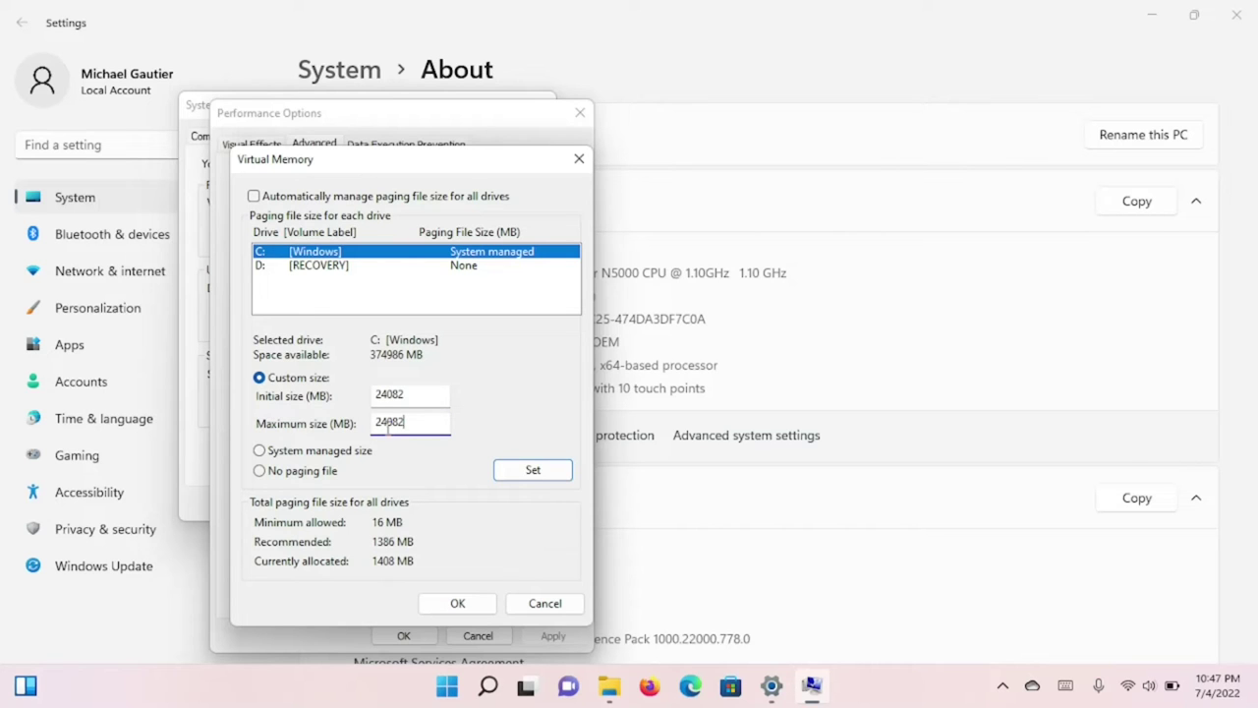
{"action": "left_click", "coordinate": [530, 471]}
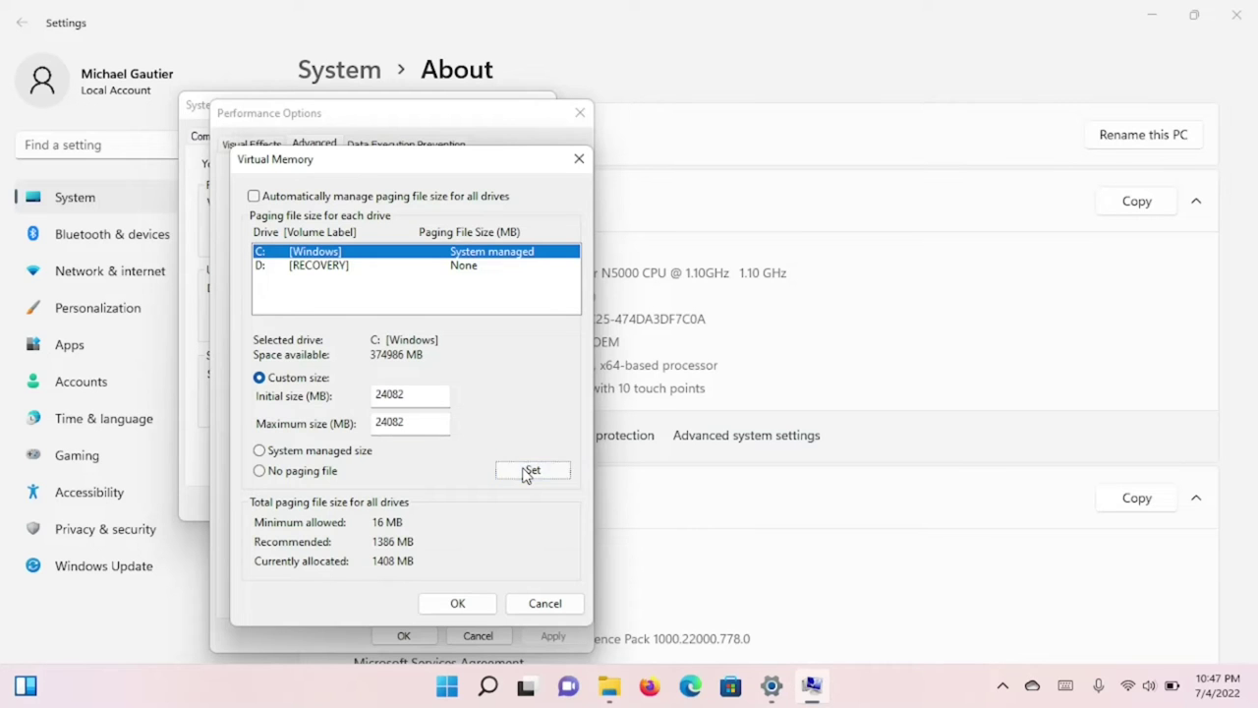
{"action": "left_click", "coordinate": [469, 603]}
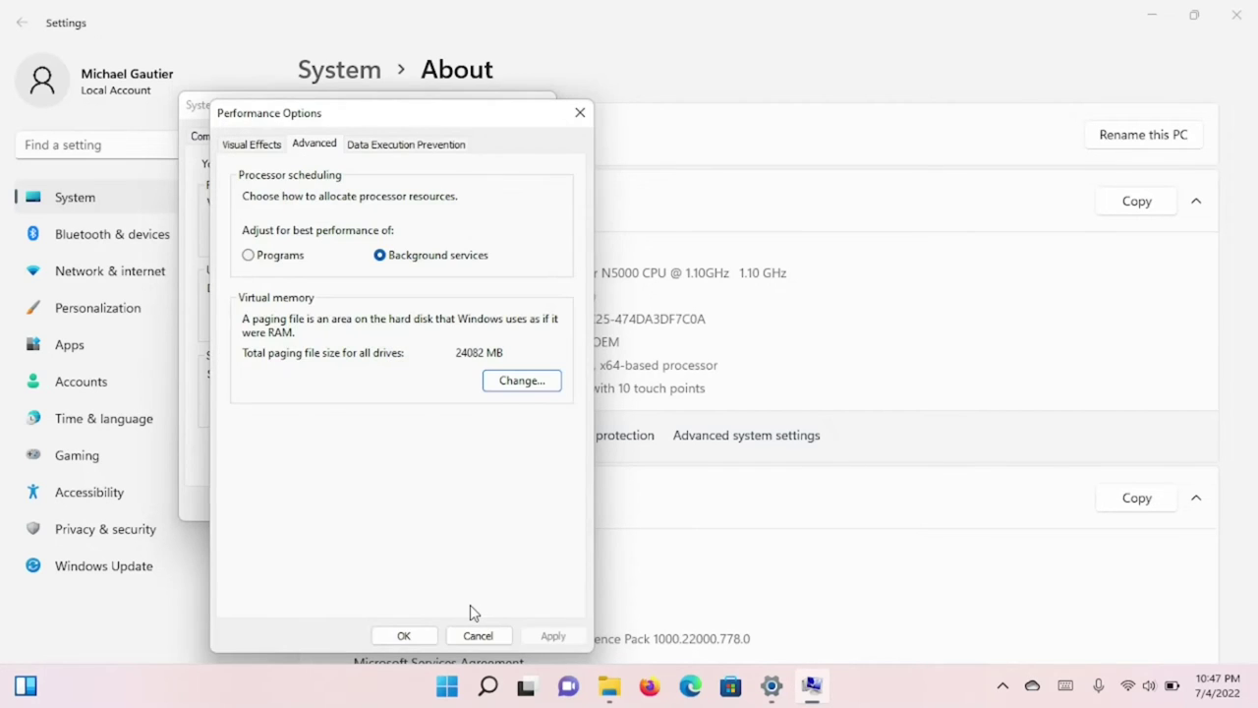
{"action": "left_click", "coordinate": [410, 635]}
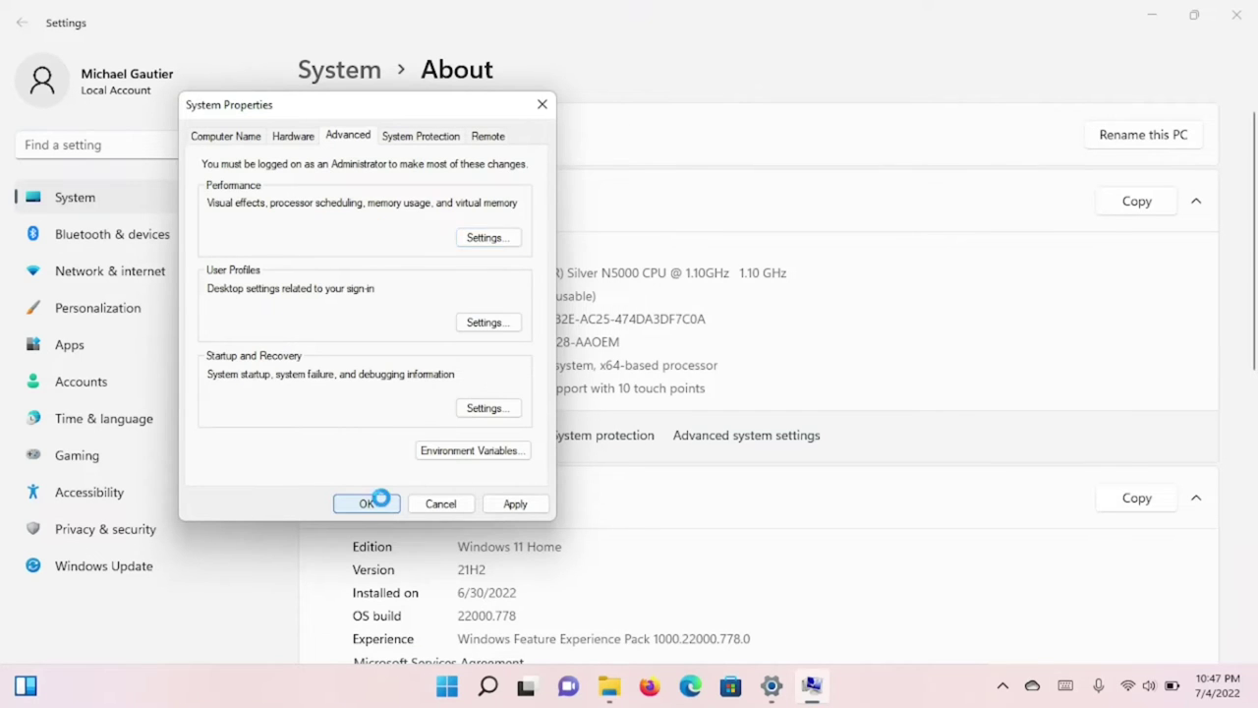
Step: Confirm System Properties with OK, then close the Settings and This PC windows
{"action": "left_click", "coordinate": [382, 502]}
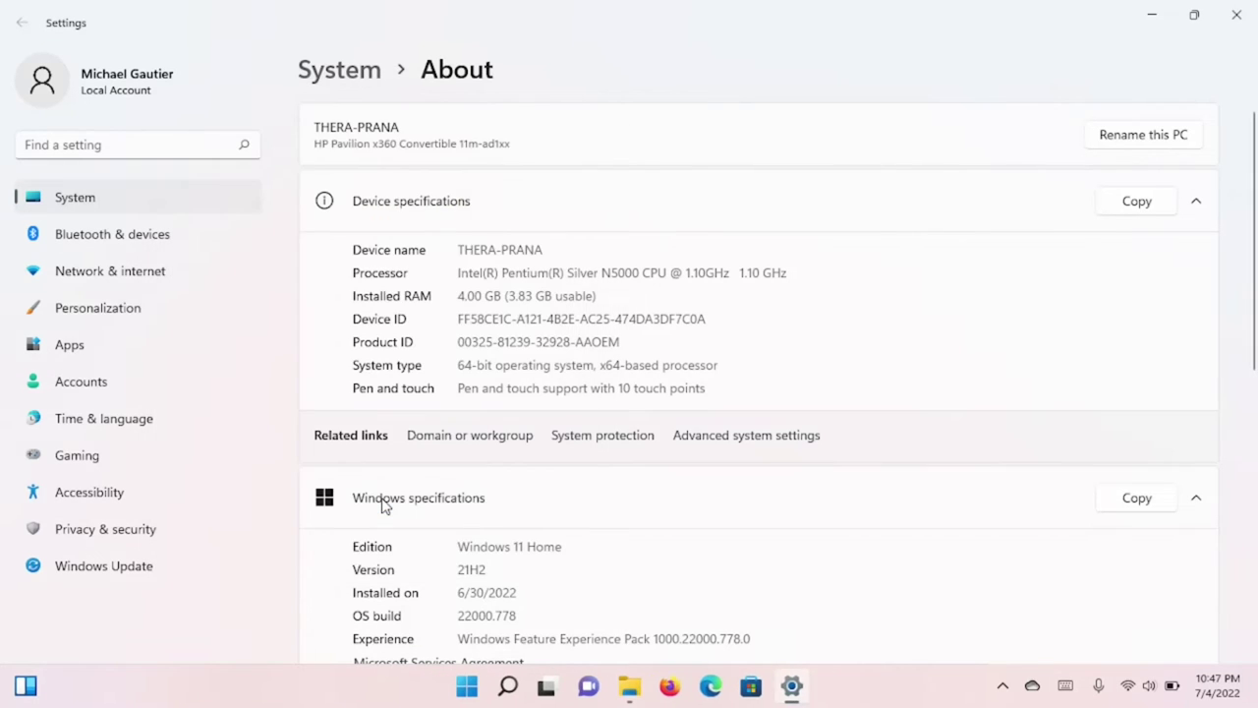
{"action": "left_click", "coordinate": [1241, 27]}
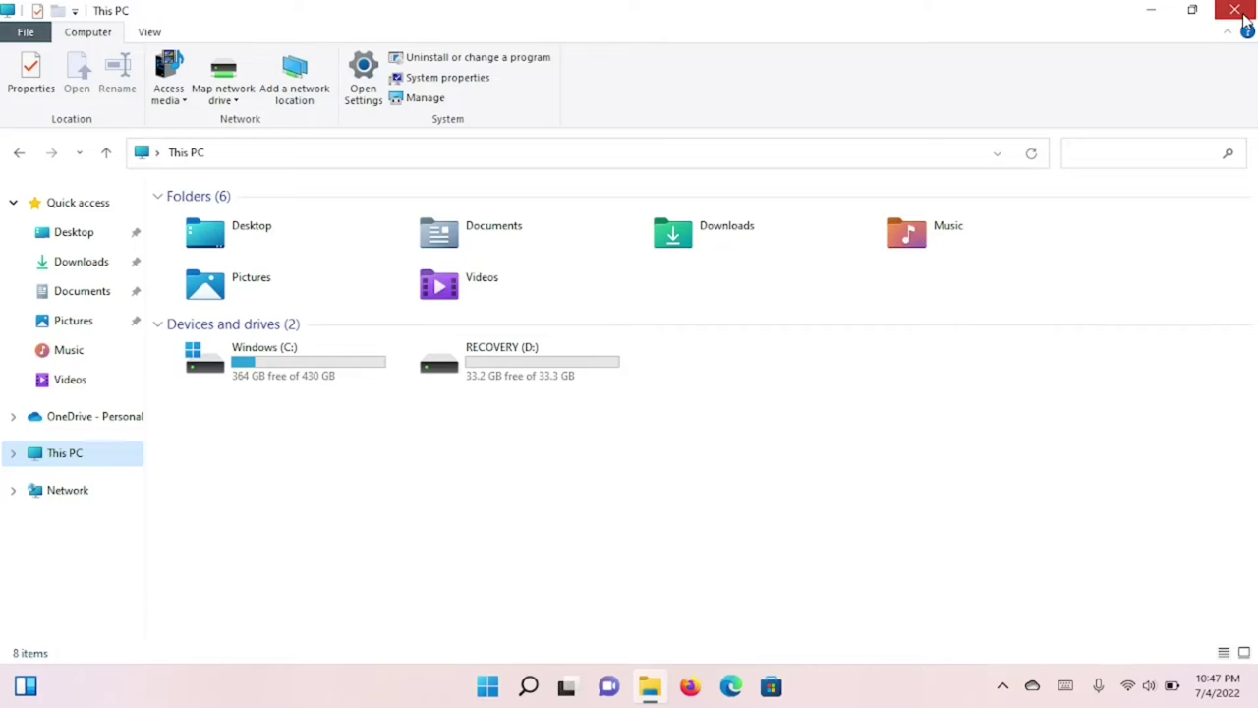
{"action": "left_click", "coordinate": [1244, 20]}
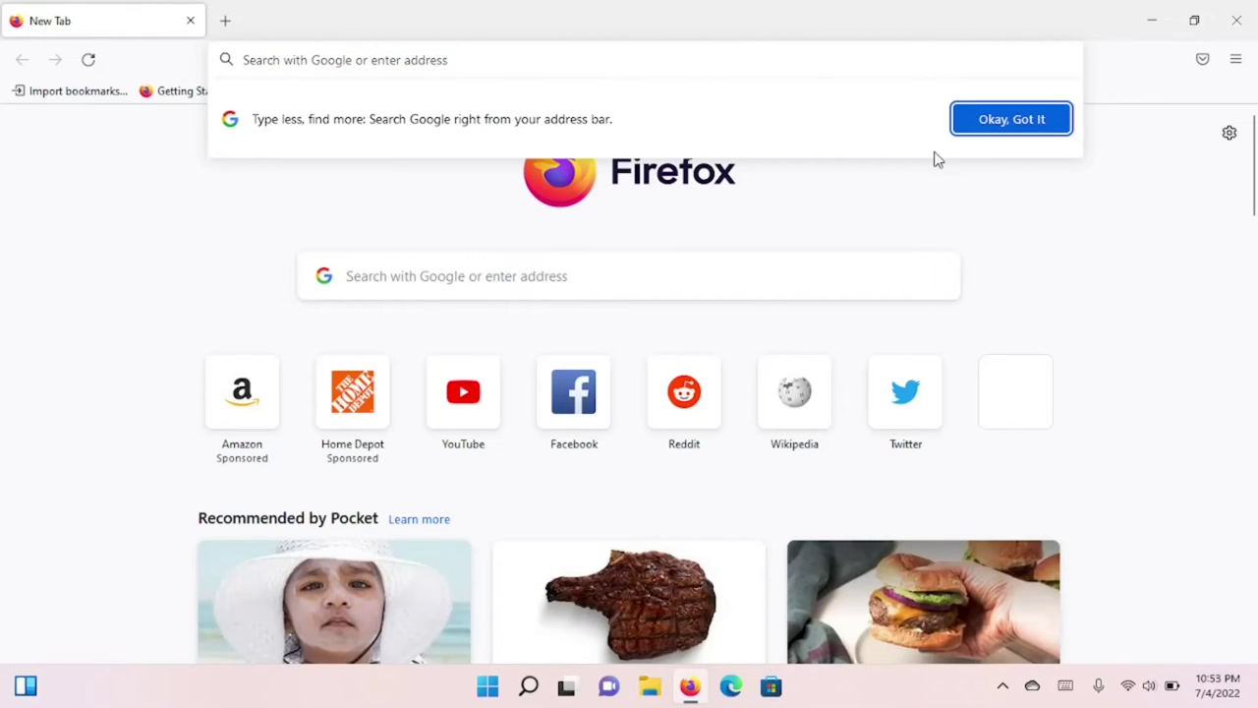
Step: Search for 'windows 11 tweak' from the Firefox address bar
{"action": "left_click", "coordinate": [1059, 126]}
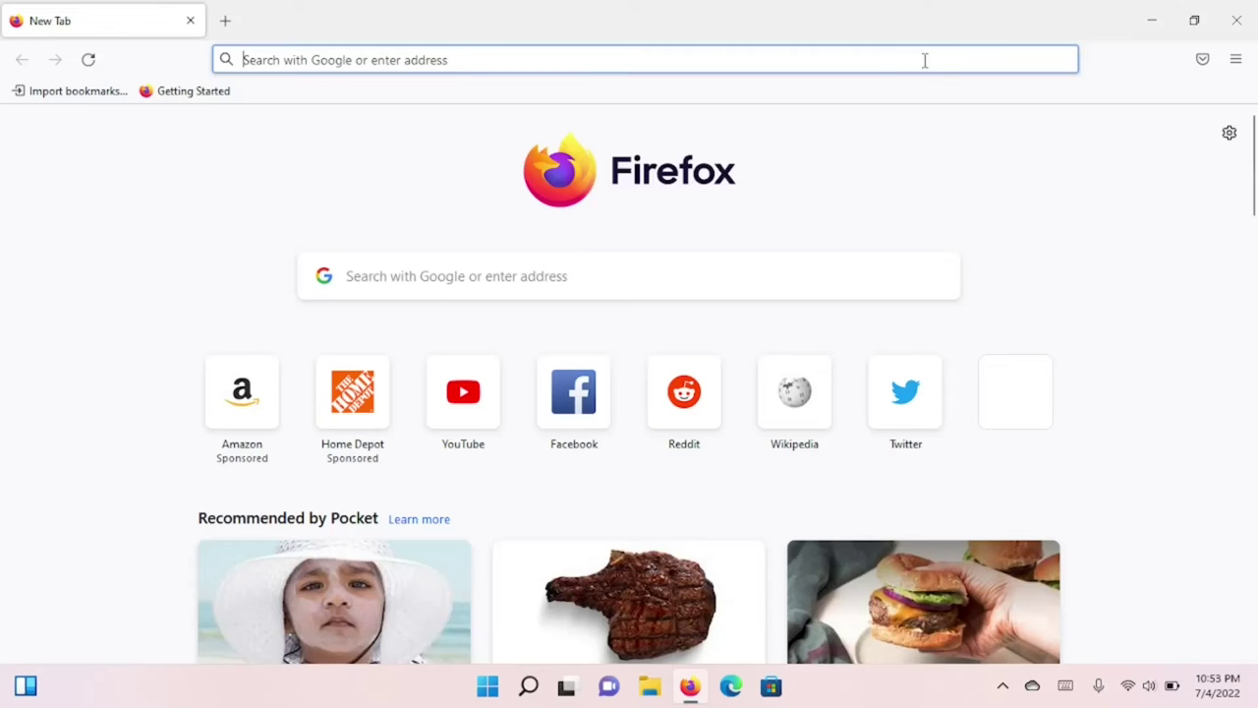
{"action": "left_click", "coordinate": [925, 60]}
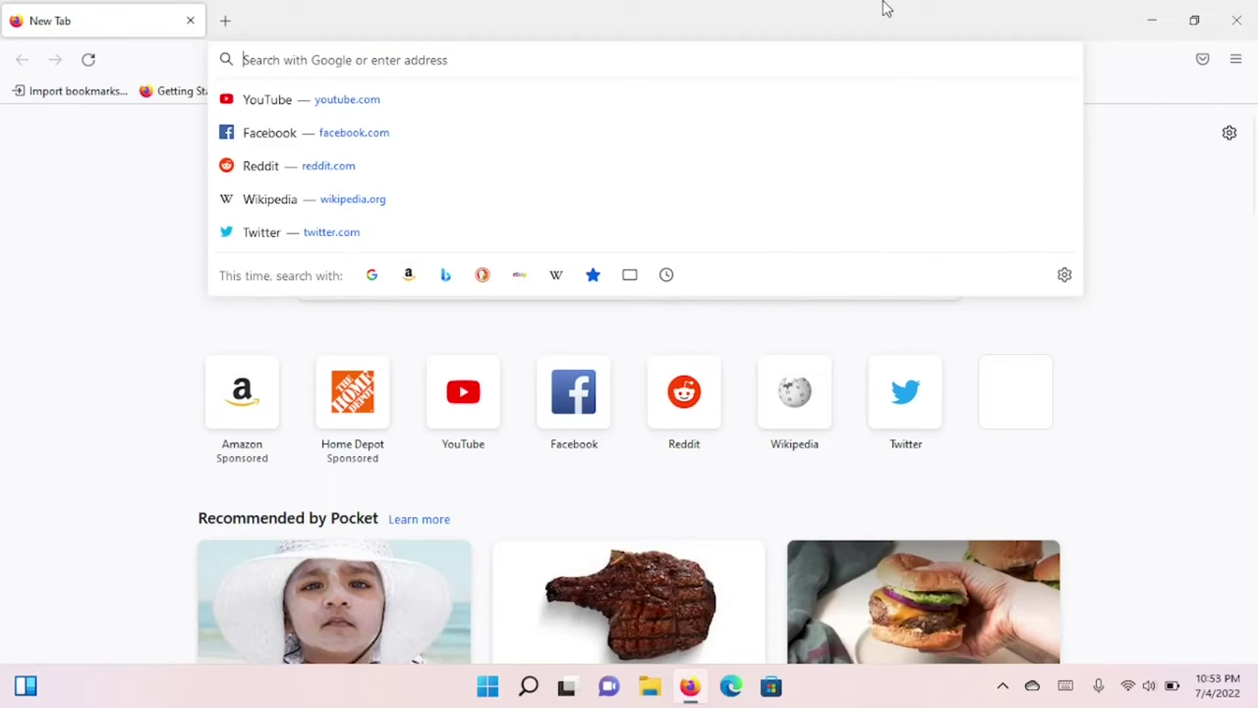
{"action": "type", "text": "windows 11 "}
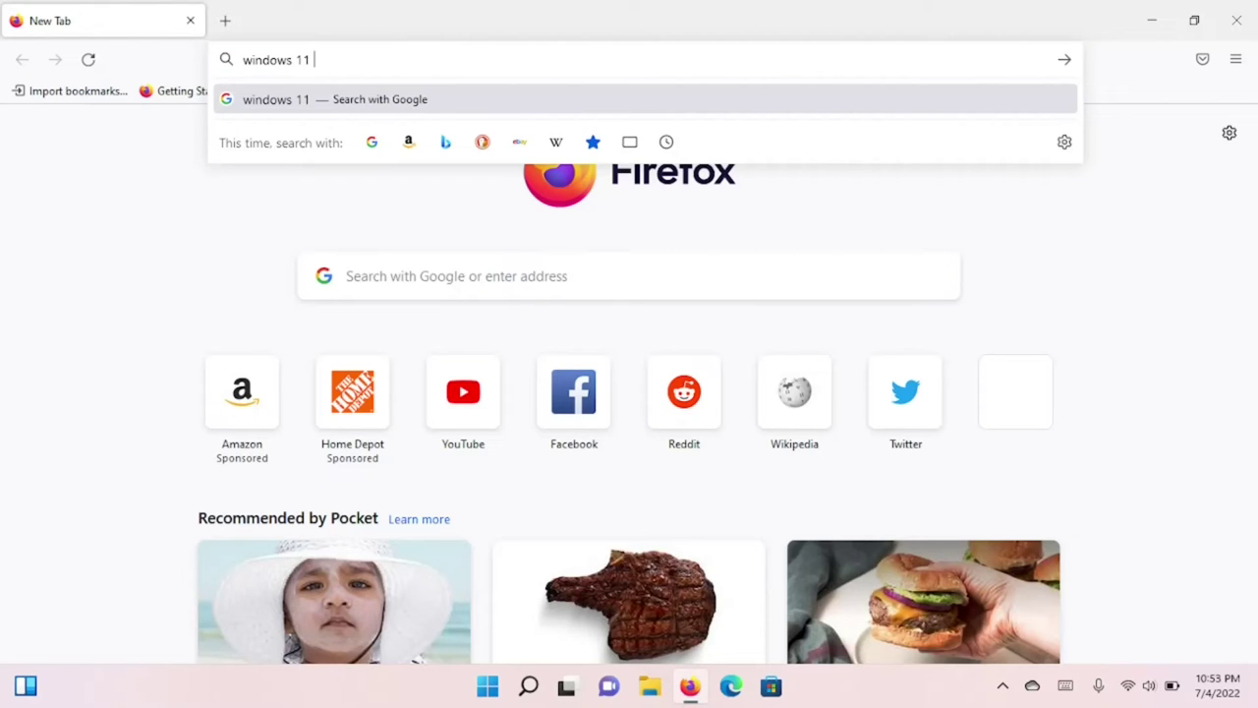
{"action": "type", "text": "tweak"}
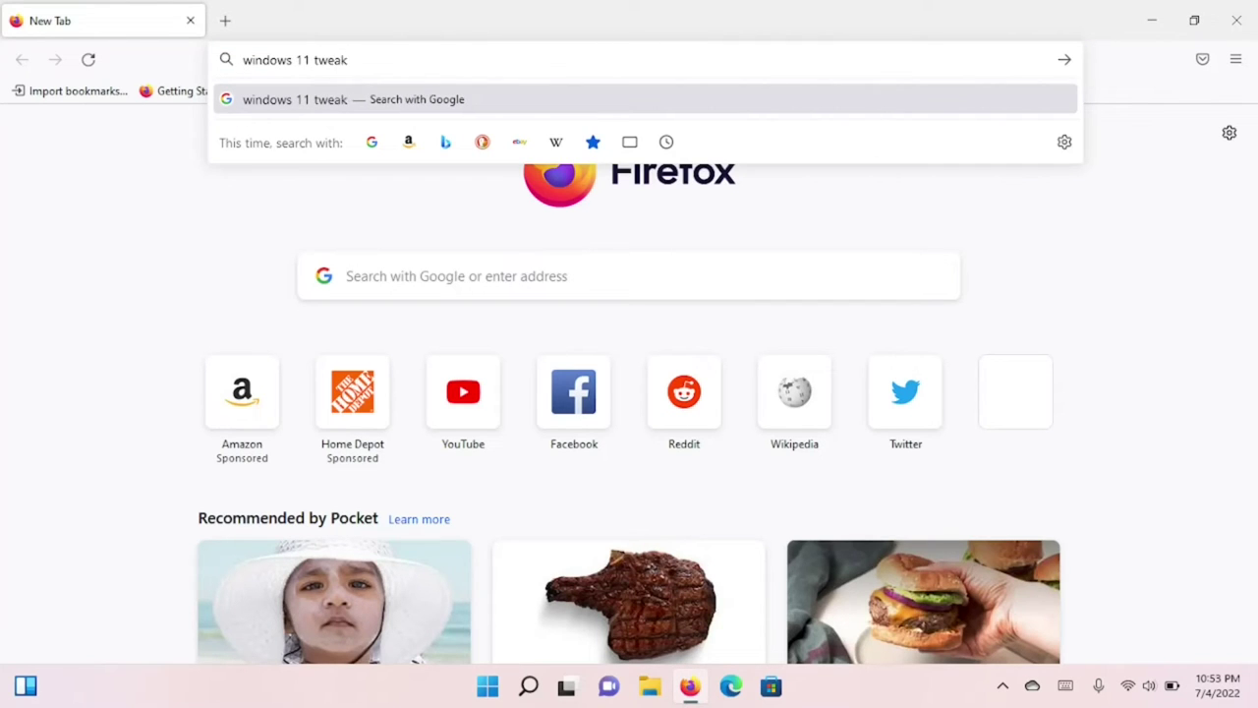
{"action": "key", "text": "Return"}
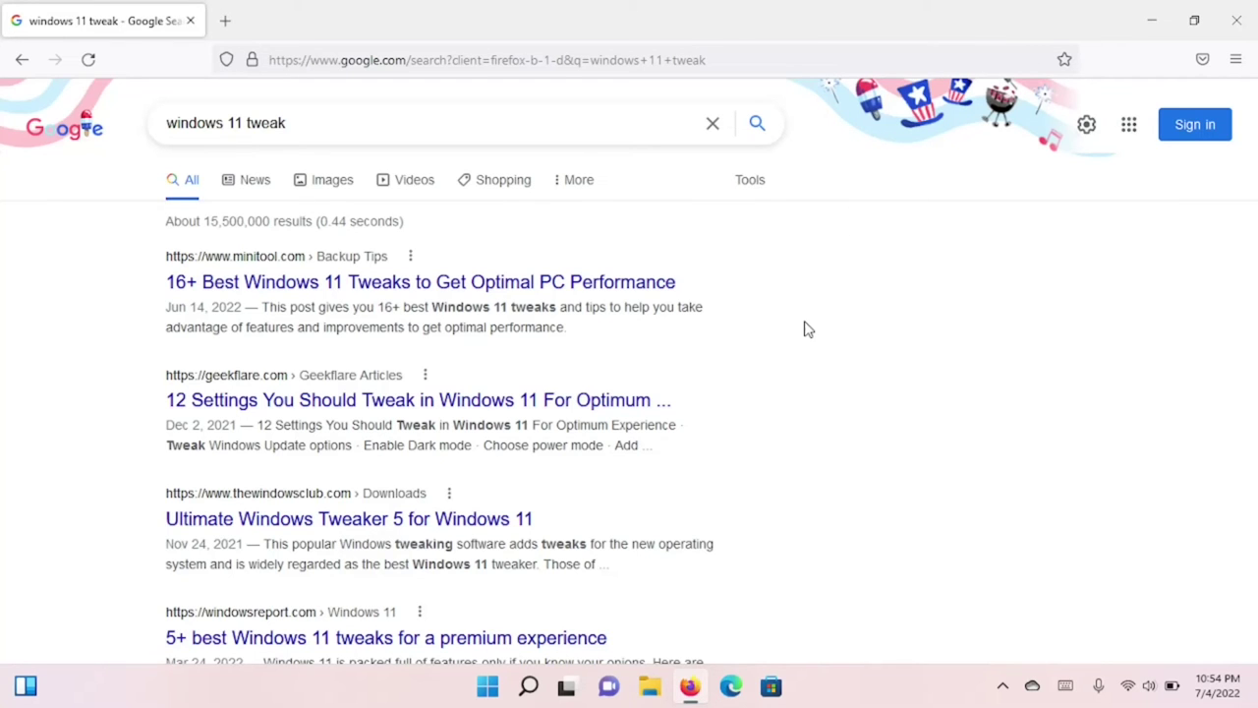
Step: Download the Ultimate Windows Tweaker 5 zip (UWT5.zip) from The Windows Club page
{"action": "scroll", "coordinate": [804, 330], "scroll_direction": "down", "scroll_amount": 1}
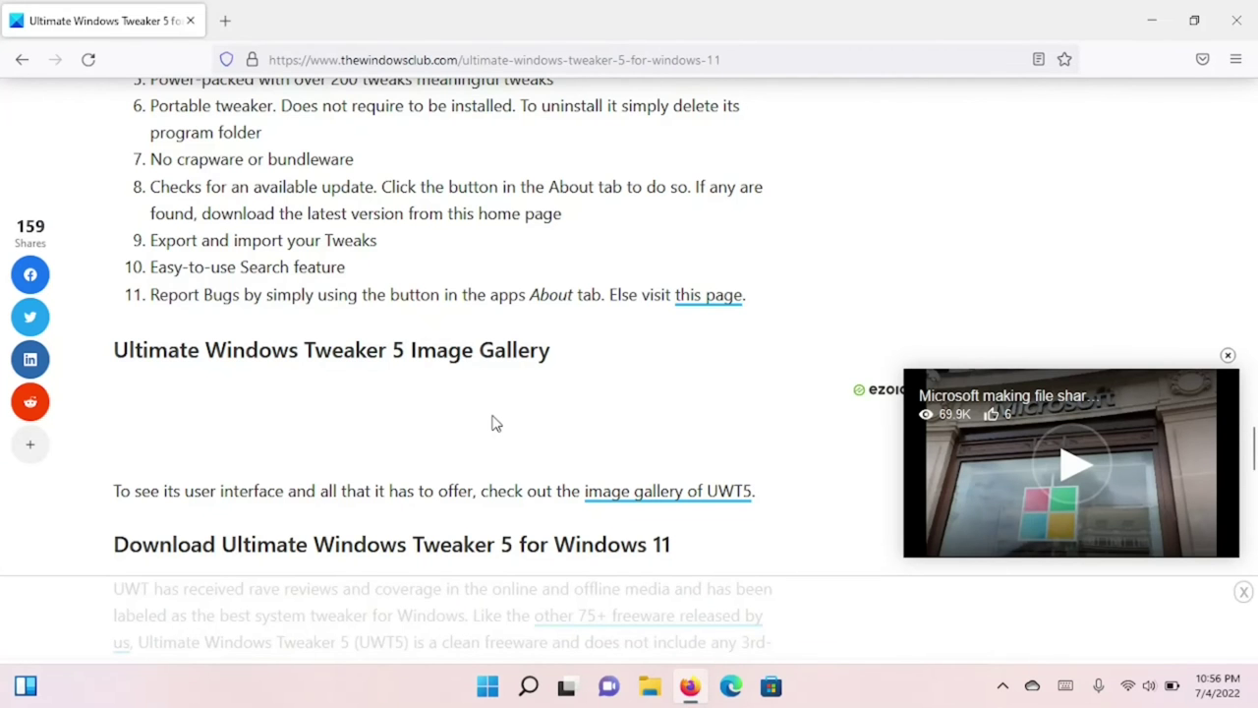
{"action": "scroll", "coordinate": [494, 423], "scroll_direction": "down", "scroll_amount": 3}
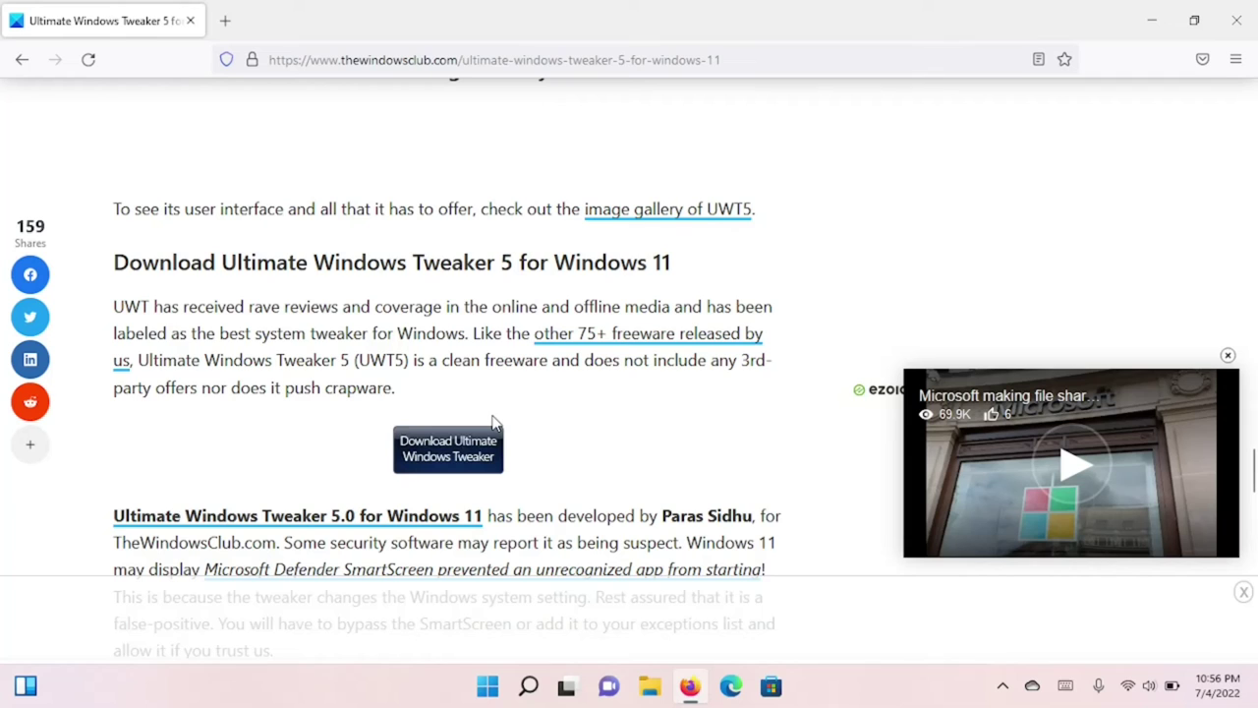
{"action": "left_click", "coordinate": [485, 450]}
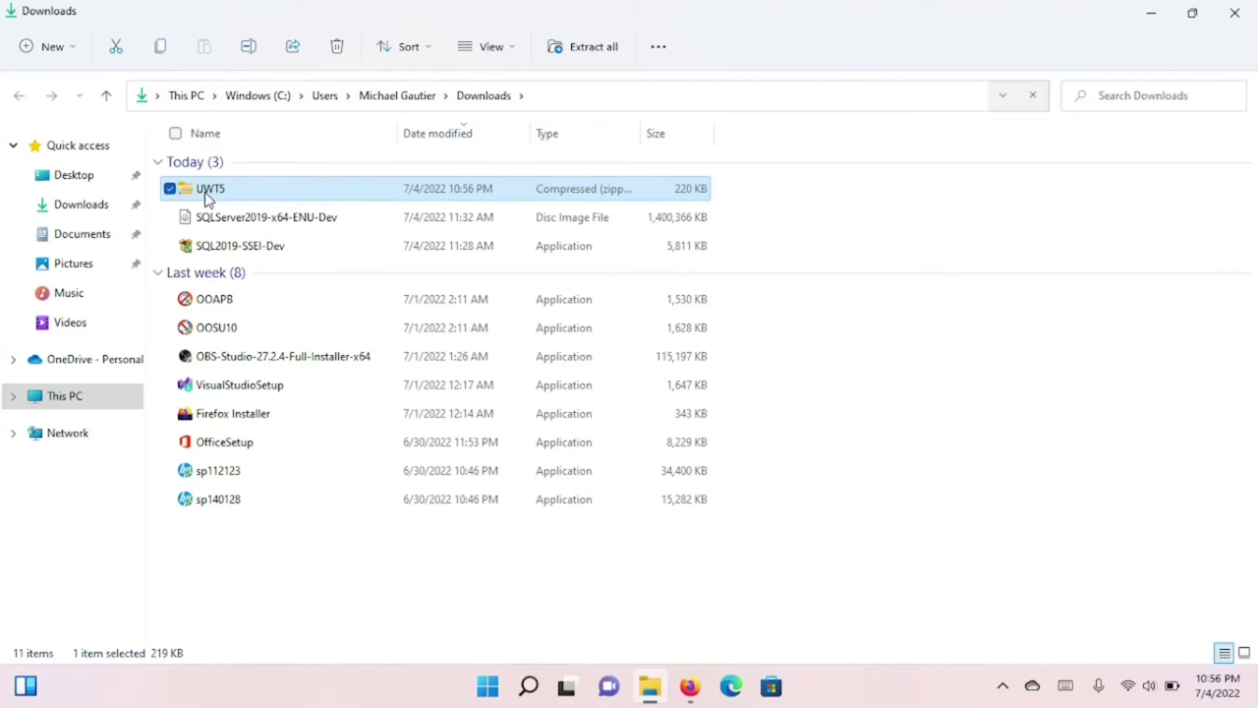
Step: Extract all files from UWT5.zip into the UWT5 folder
{"action": "right_click", "coordinate": [206, 197]}
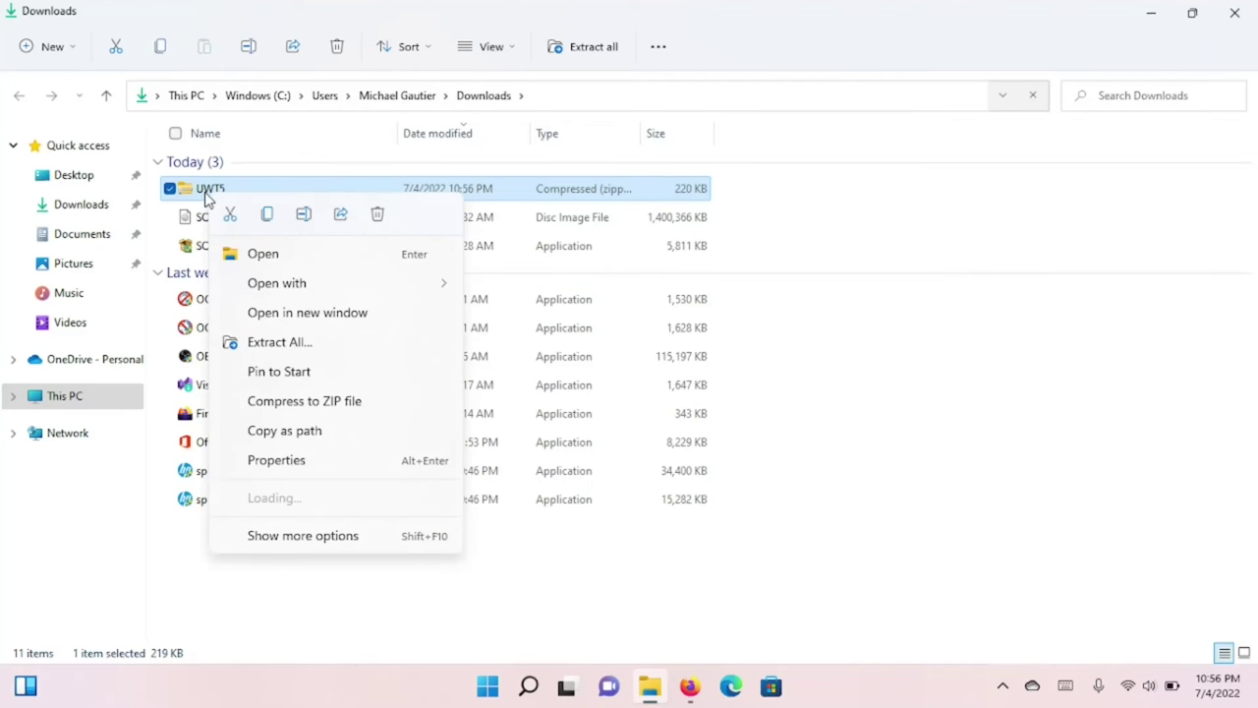
{"action": "left_click", "coordinate": [298, 350]}
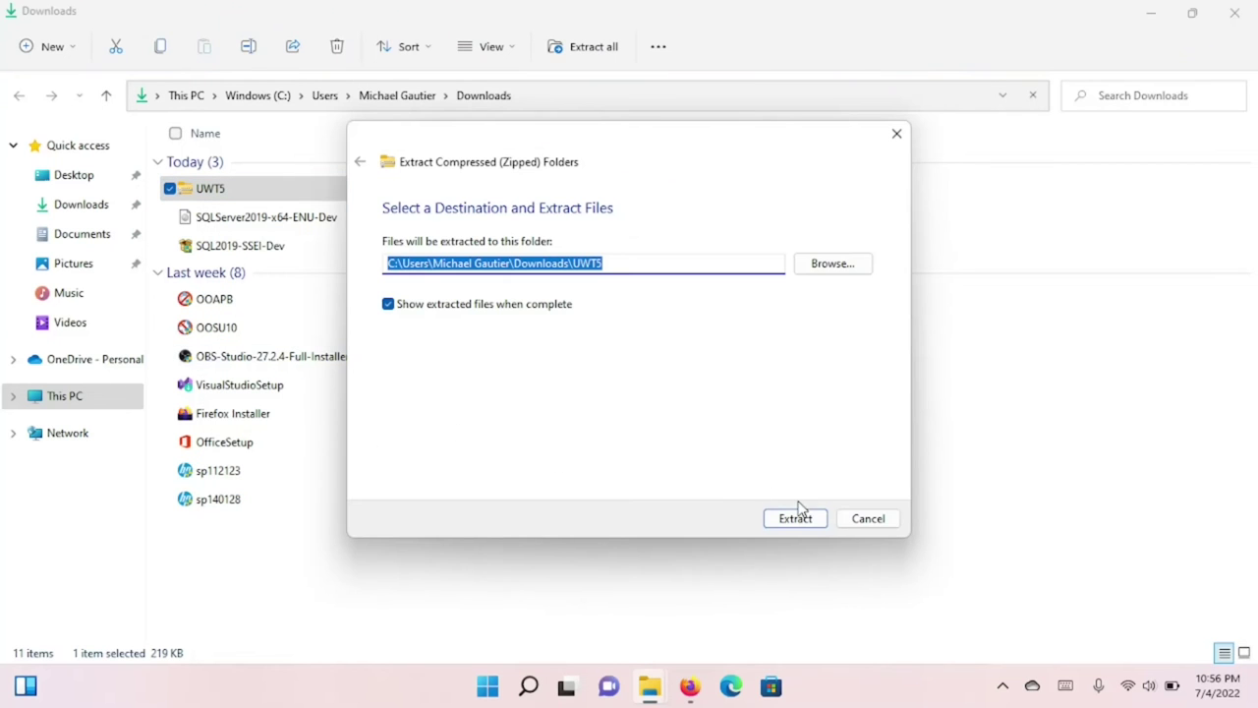
{"action": "left_click", "coordinate": [796, 519]}
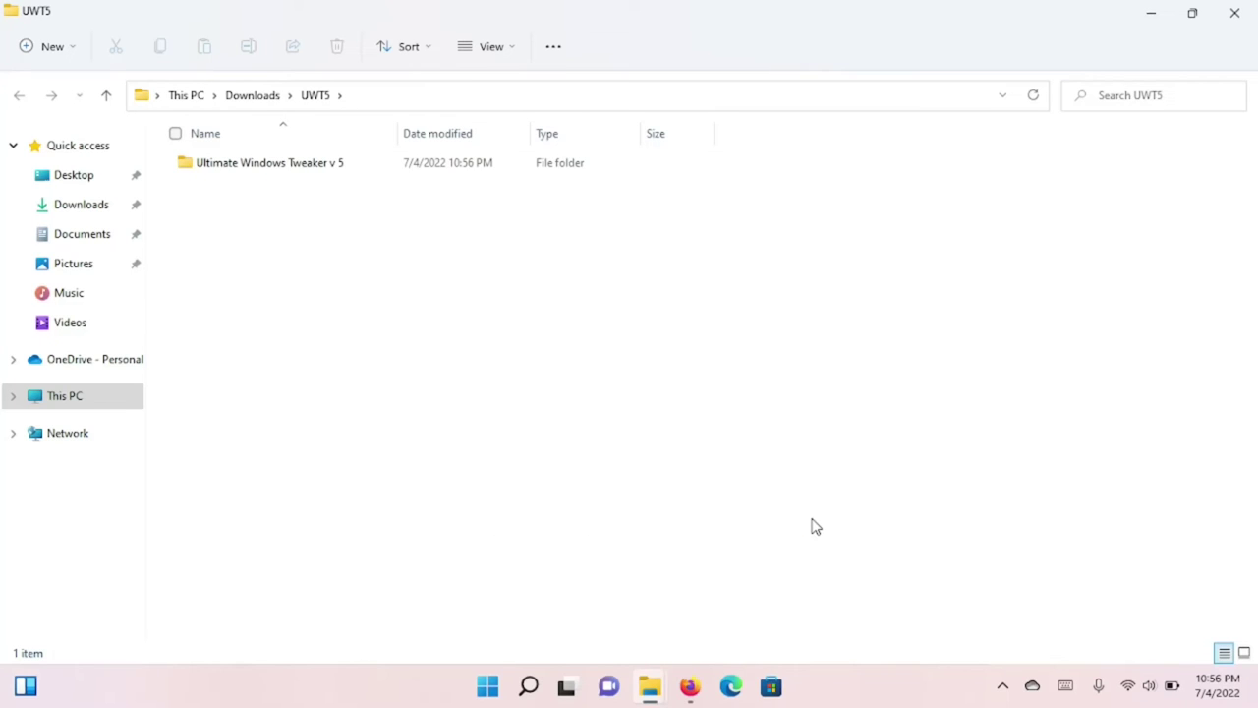
Step: Launch Ultimate Windows Tweaker 5.0 from the extracted Ultimate Windows Tweaker v 5 folder
{"action": "left_click", "coordinate": [283, 172]}
{"action": "double_click", "coordinate": [283, 172]}
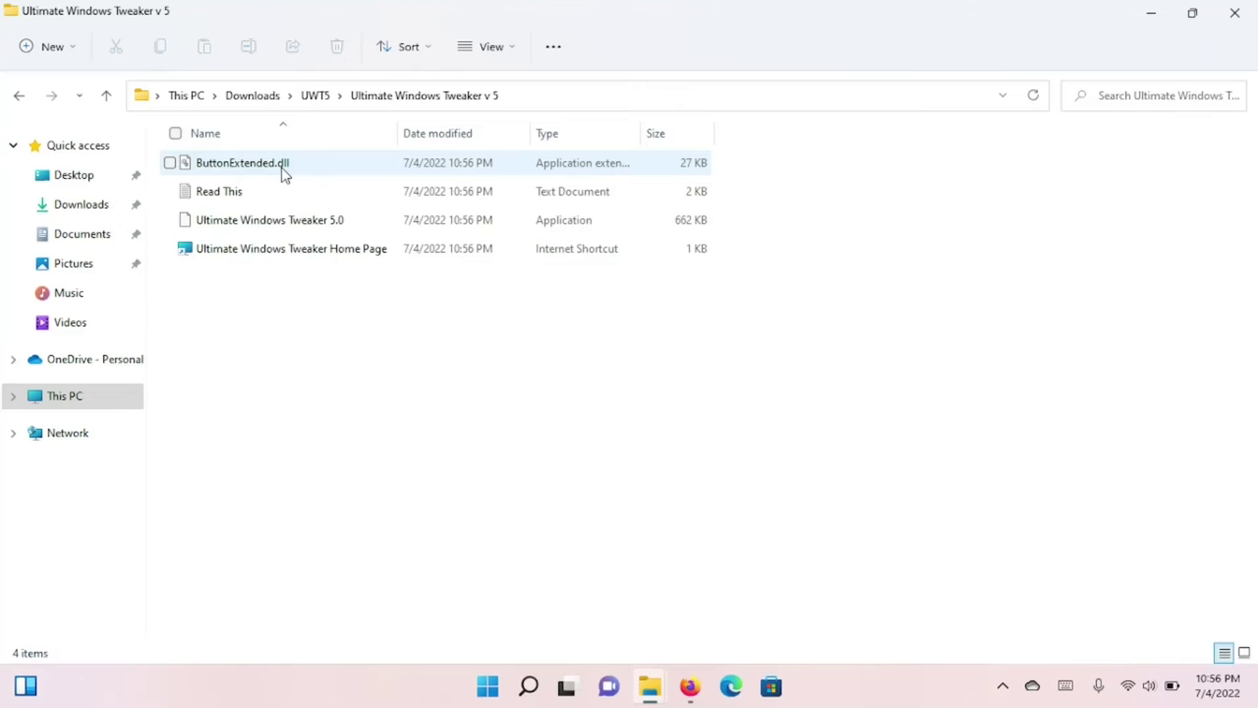
{"action": "left_click", "coordinate": [286, 252]}
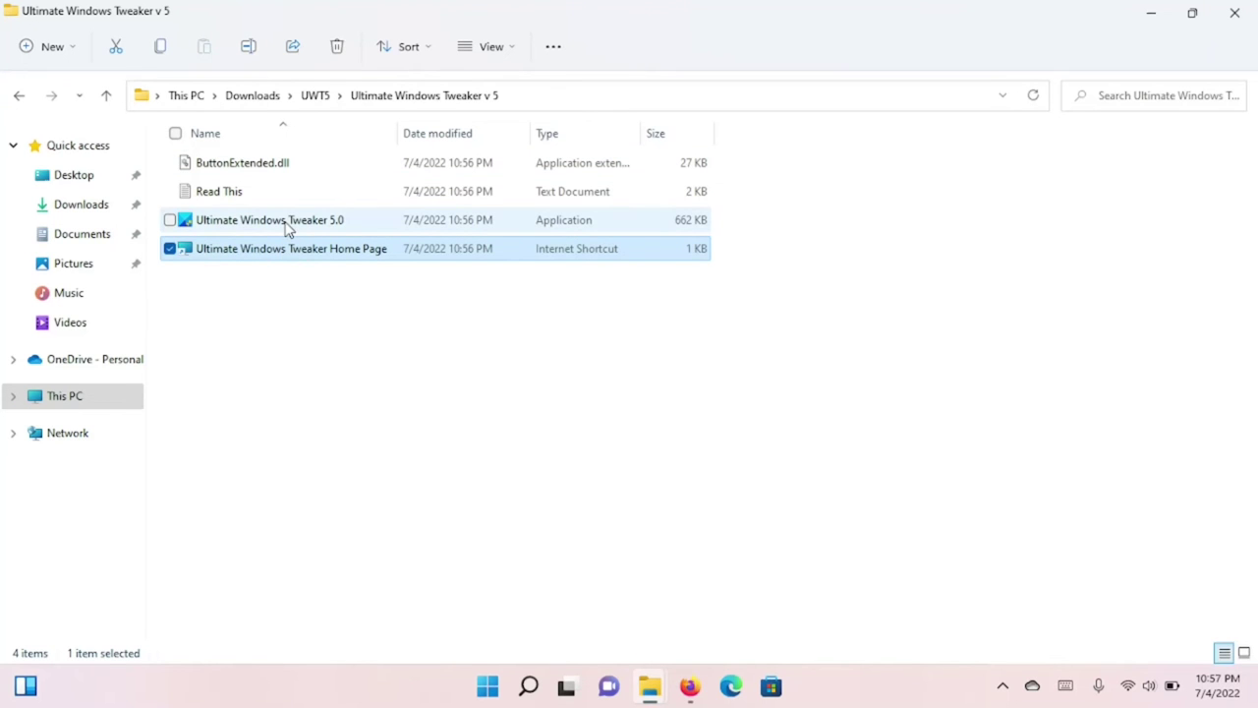
{"action": "left_click", "coordinate": [286, 227]}
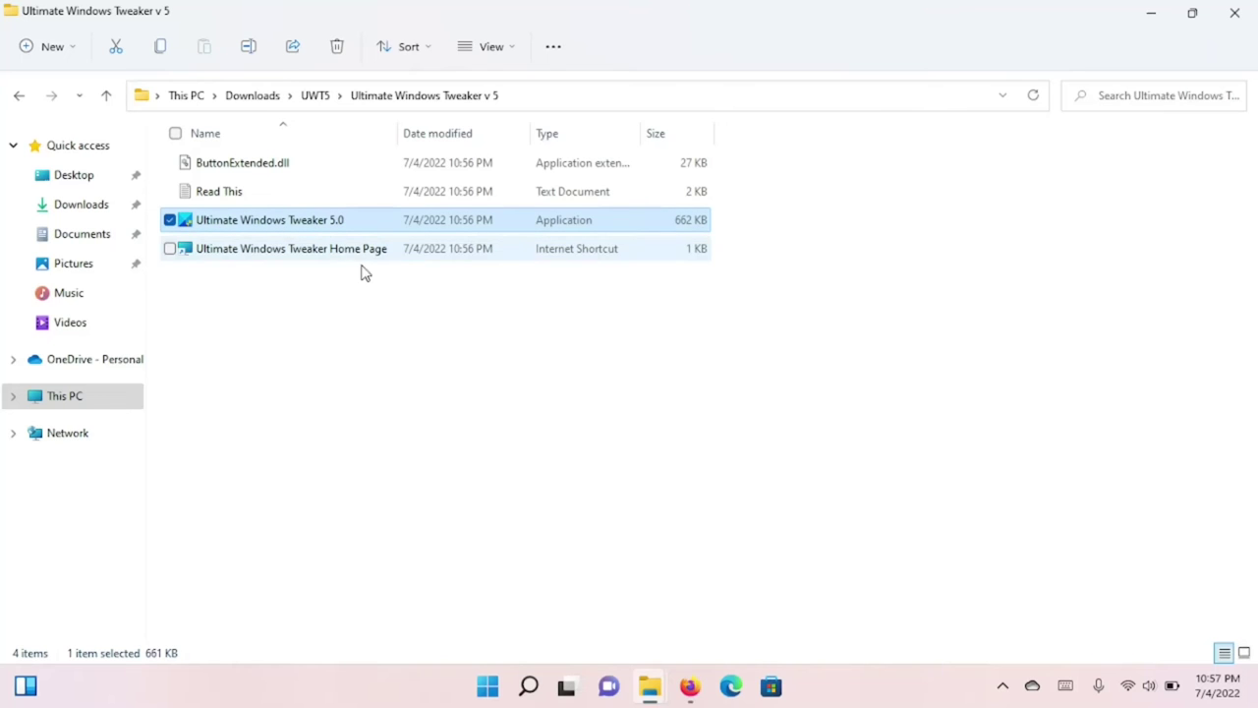
{"action": "key", "text": "Return"}
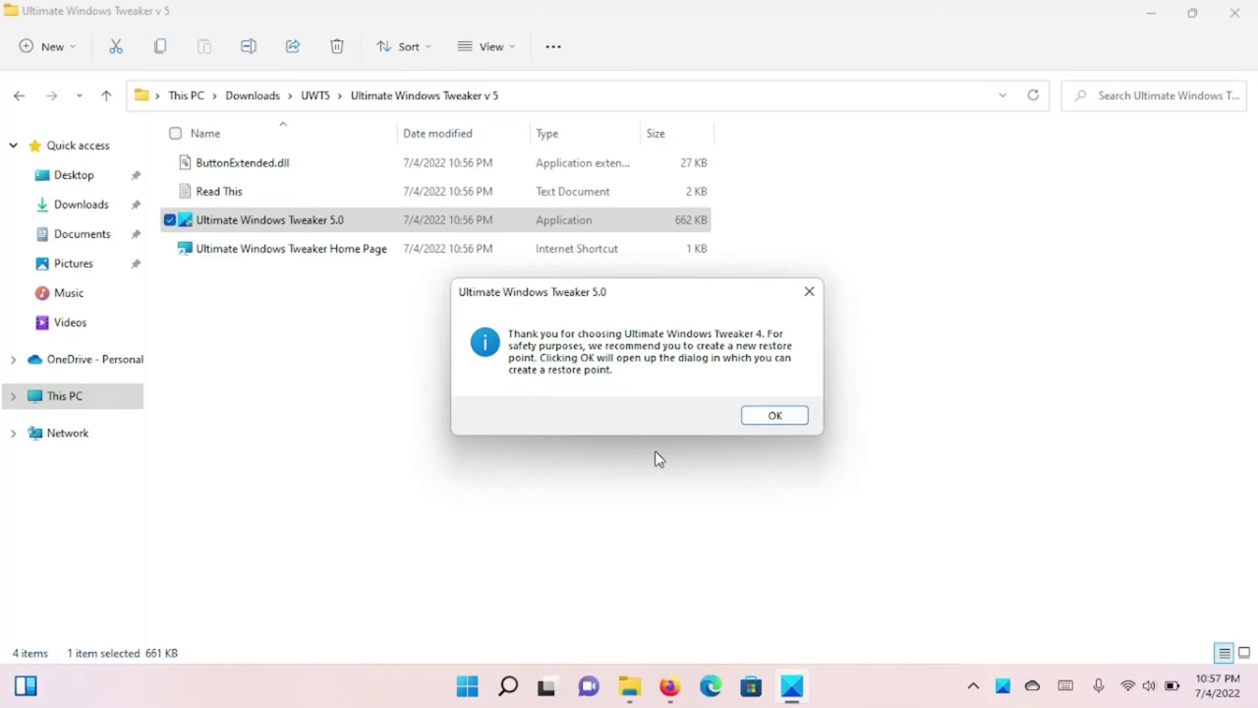
Step: Skip the restore point, run the assessment, close Explorer and Firefox, and view the 2.7 Experience Index
{"action": "left_click", "coordinate": [775, 416]}
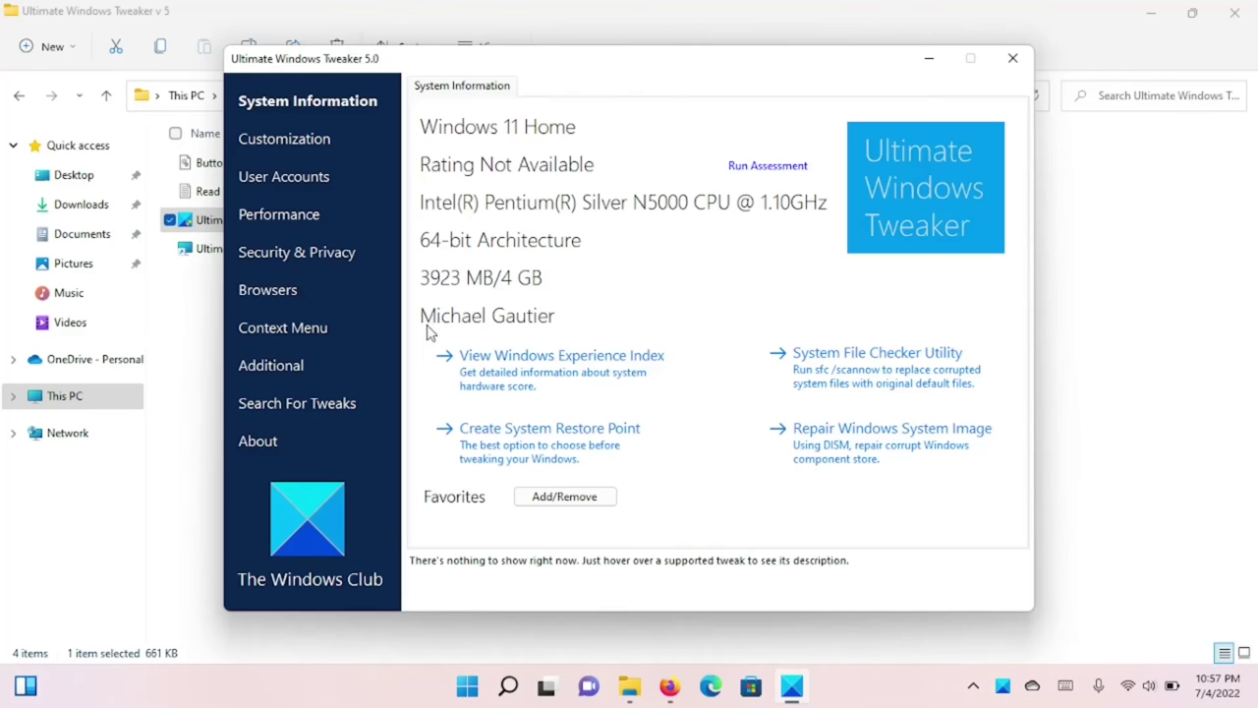
{"action": "left_click", "coordinate": [749, 167]}
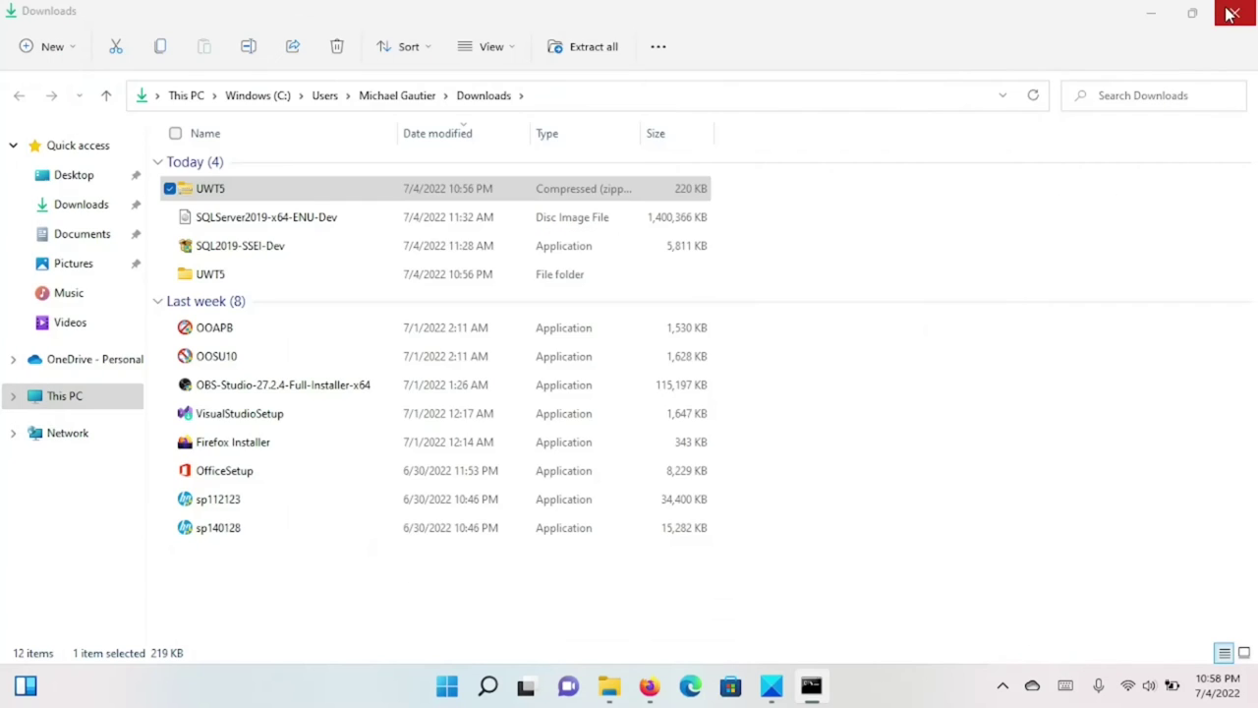
{"action": "left_click", "coordinate": [1225, 11]}
{"action": "left_click", "coordinate": [1232, 17]}
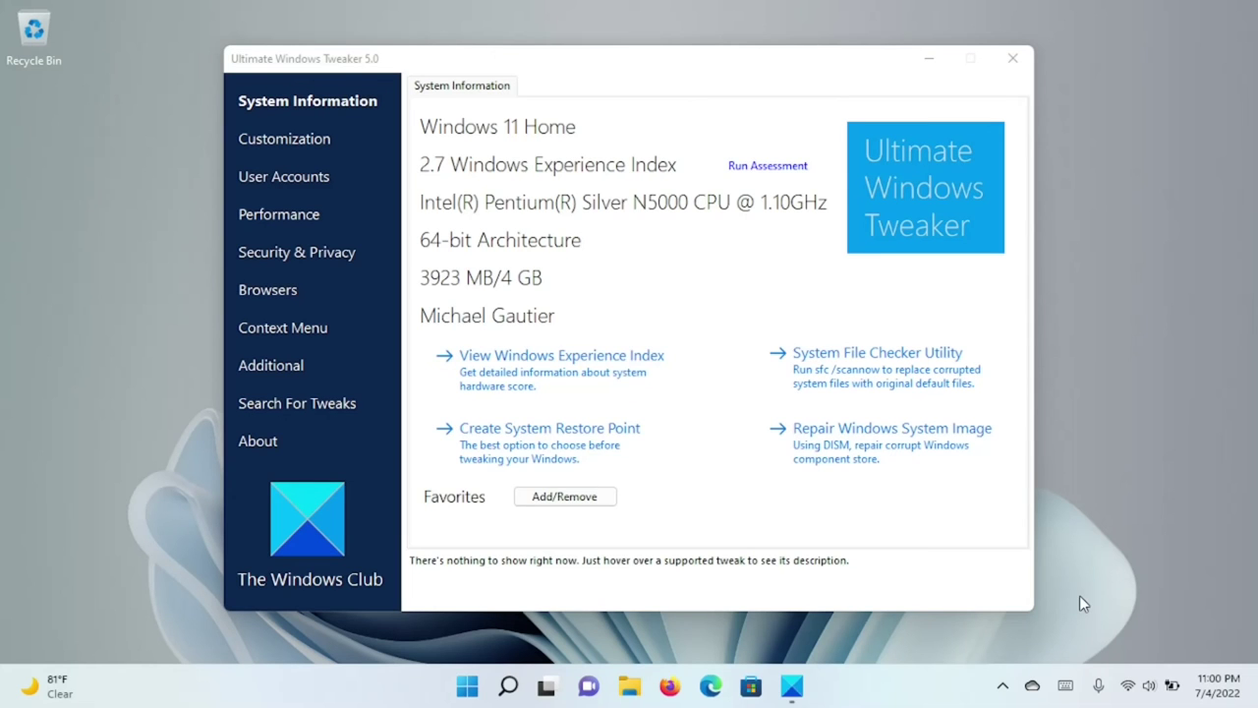
{"action": "left_click", "coordinate": [584, 374]}
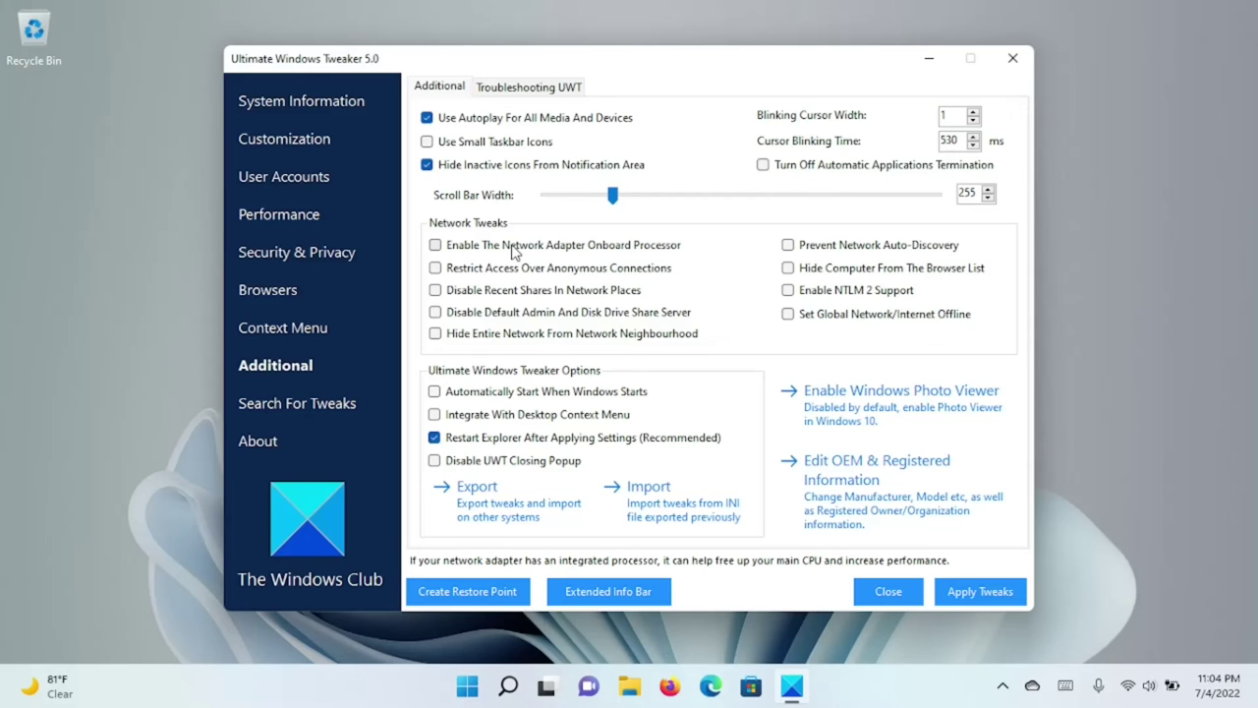
Step: Enable onboard adapter processor, no auto-discovery, no admin shares and restricted anonymous access, then apply
{"action": "left_click", "coordinate": [512, 252]}
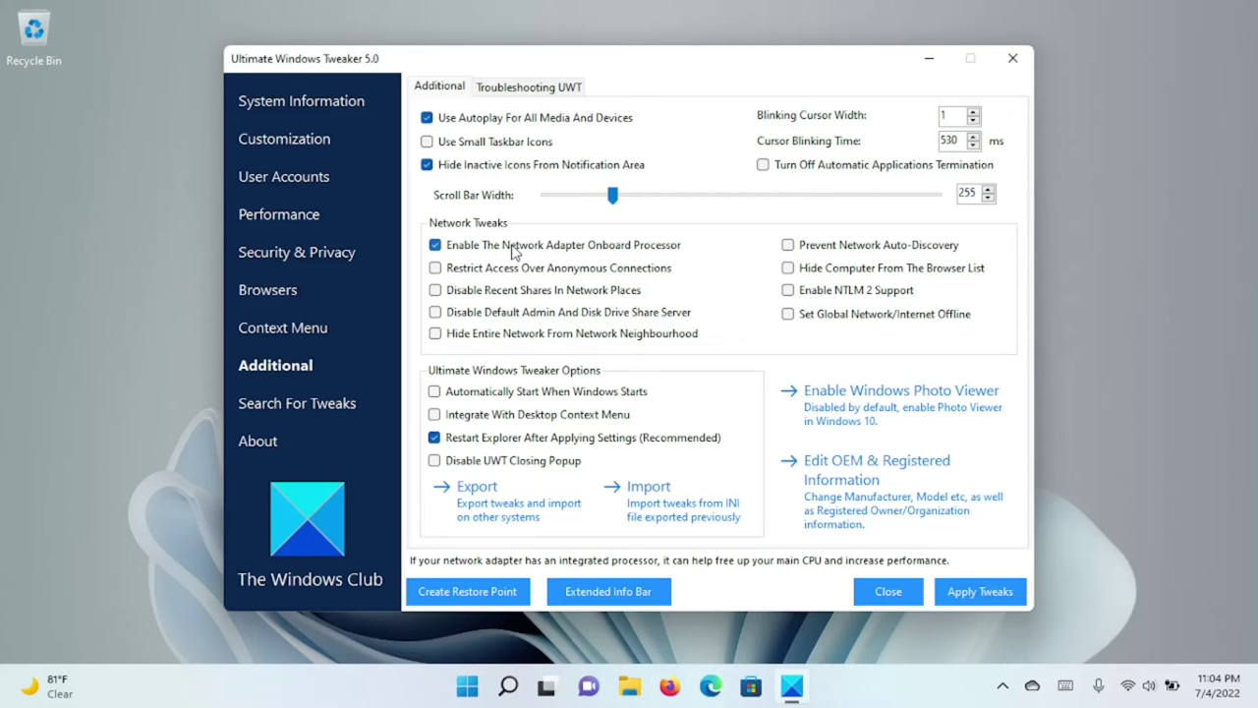
{"action": "left_click", "coordinate": [811, 254]}
{"action": "left_click", "coordinate": [665, 314]}
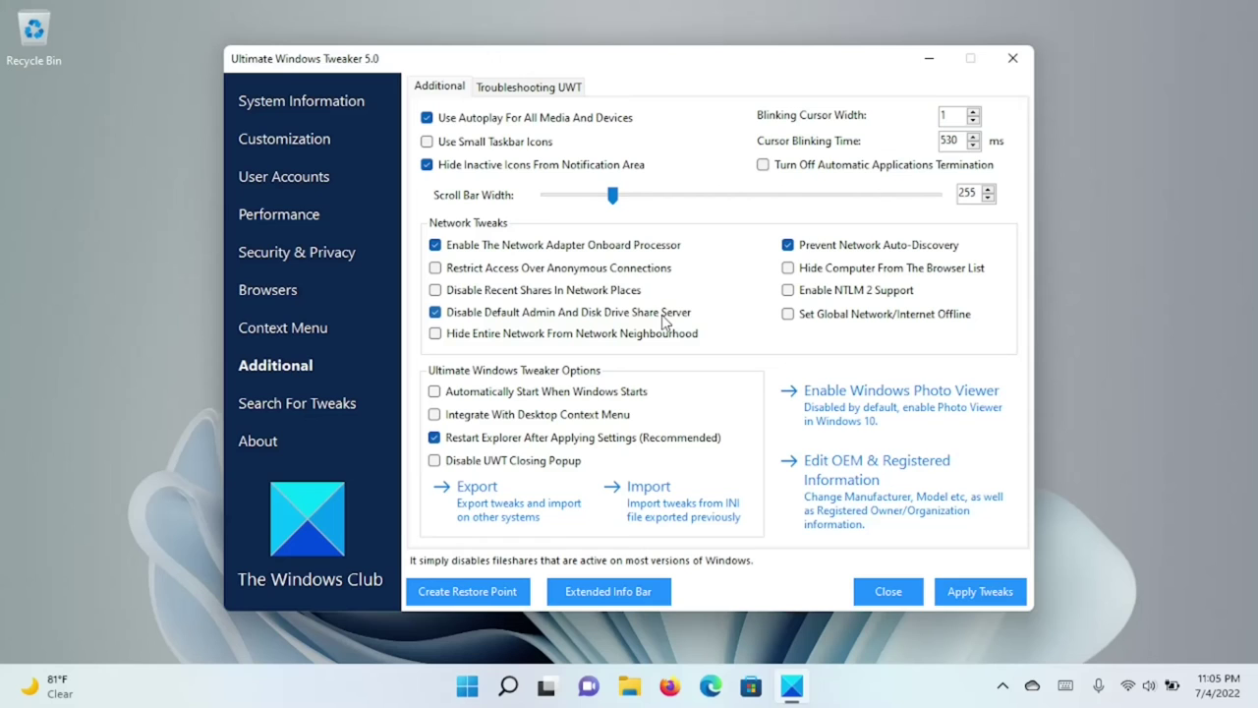
{"action": "left_click", "coordinate": [629, 267]}
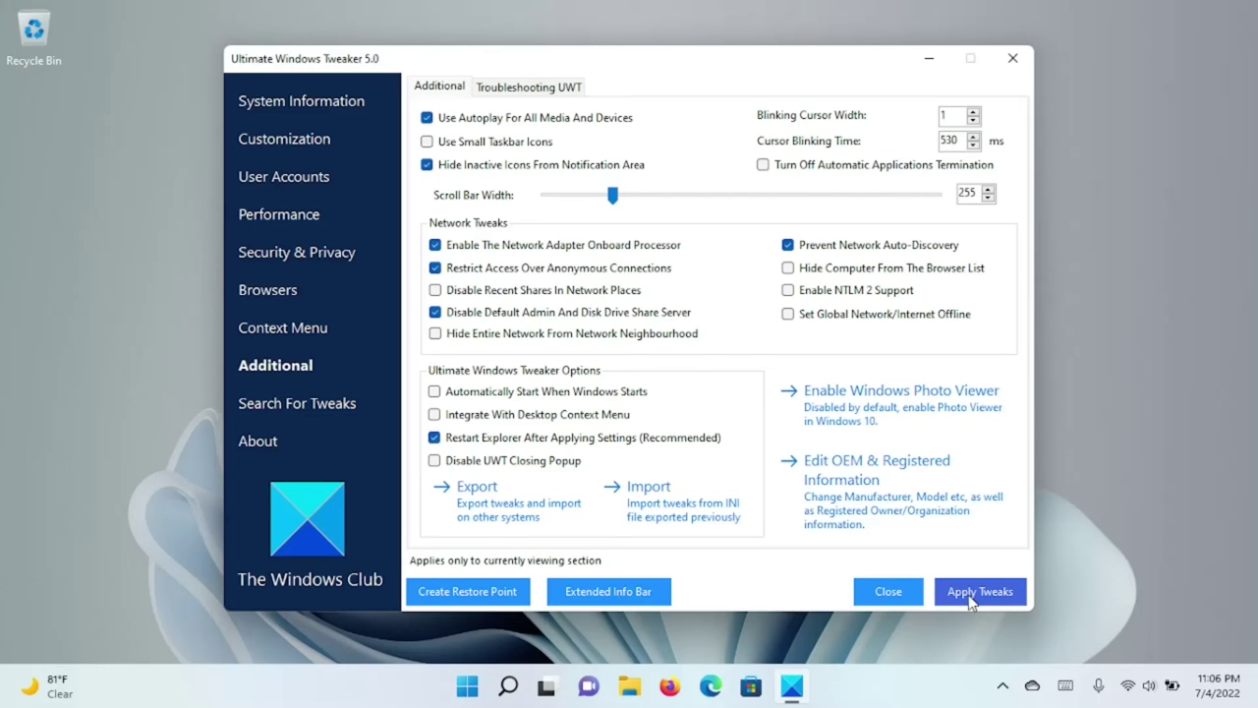
{"action": "left_click", "coordinate": [970, 594]}
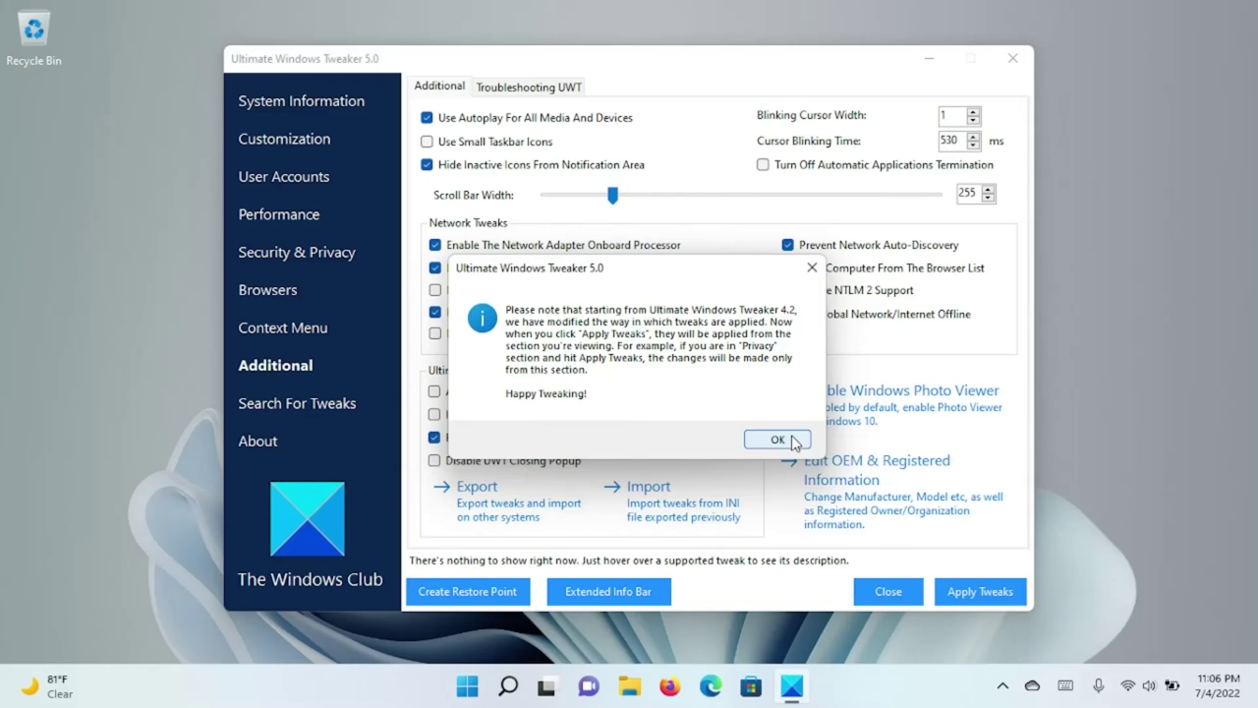
{"action": "left_click", "coordinate": [792, 440]}
{"action": "left_click", "coordinate": [257, 218]}
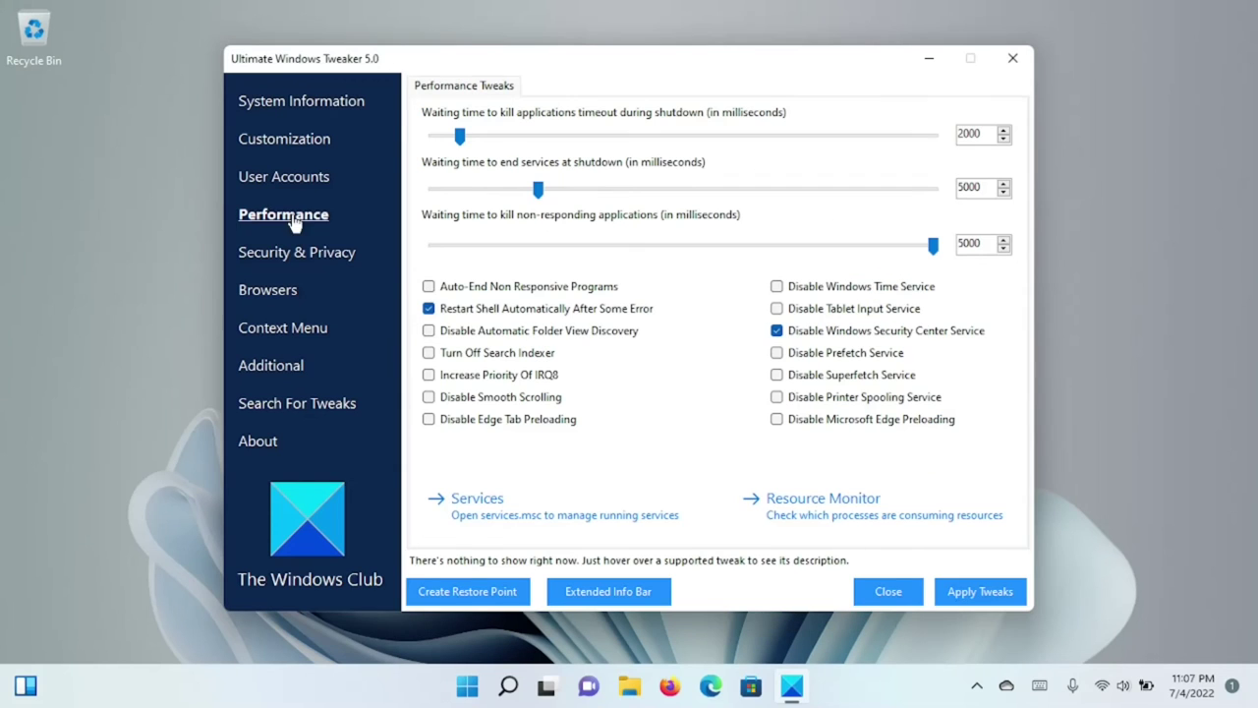
Step: Turn off the search indexer, apply the performance tweaks and close the tweaker
{"action": "left_click", "coordinate": [511, 354]}
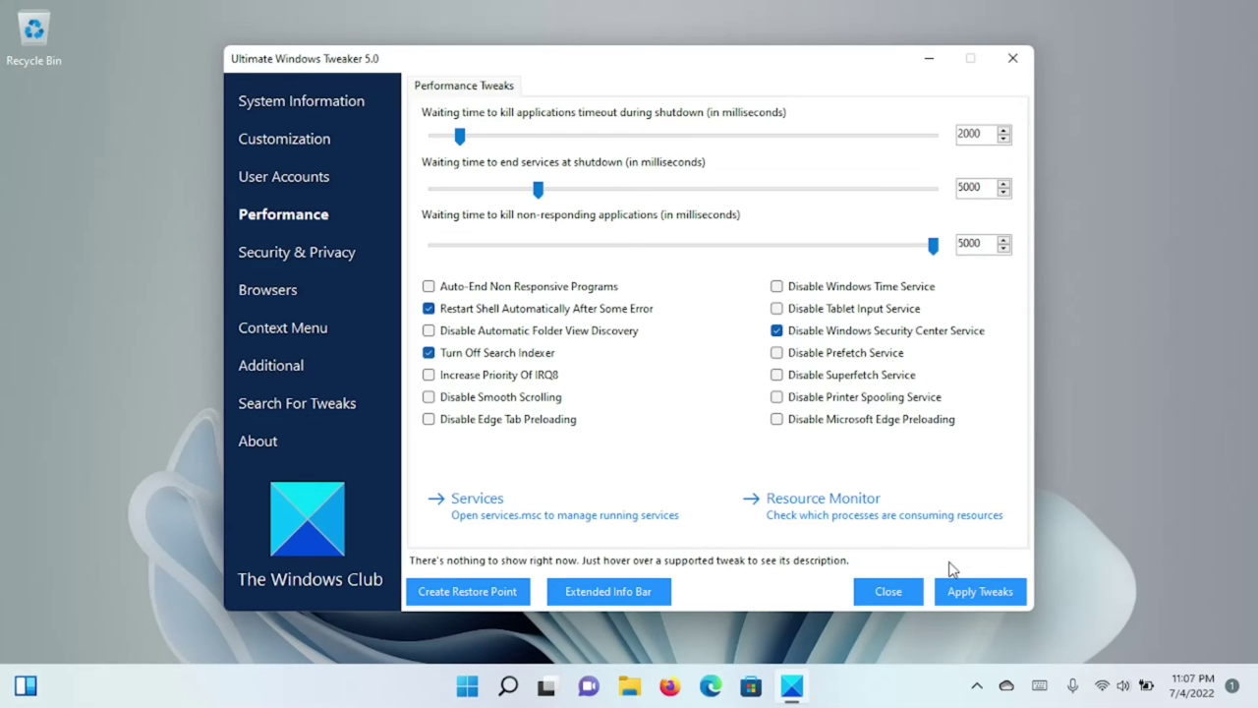
{"action": "left_click", "coordinate": [963, 593]}
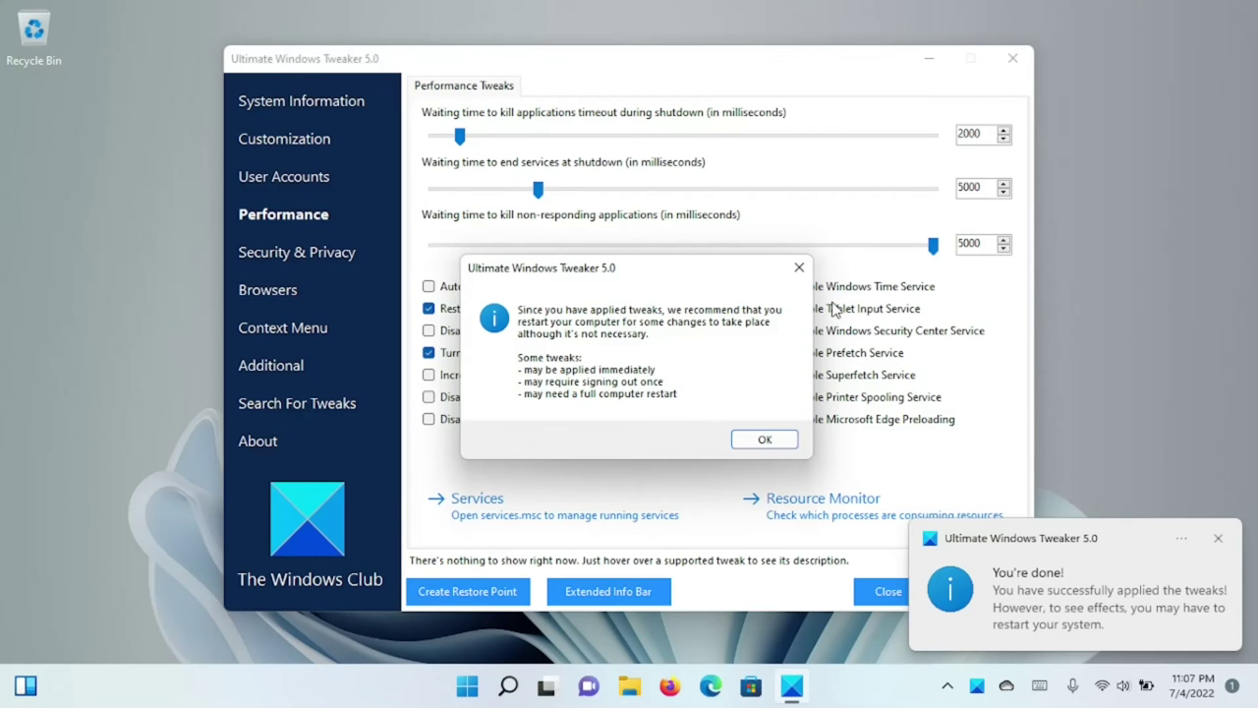
{"action": "left_click", "coordinate": [764, 441]}
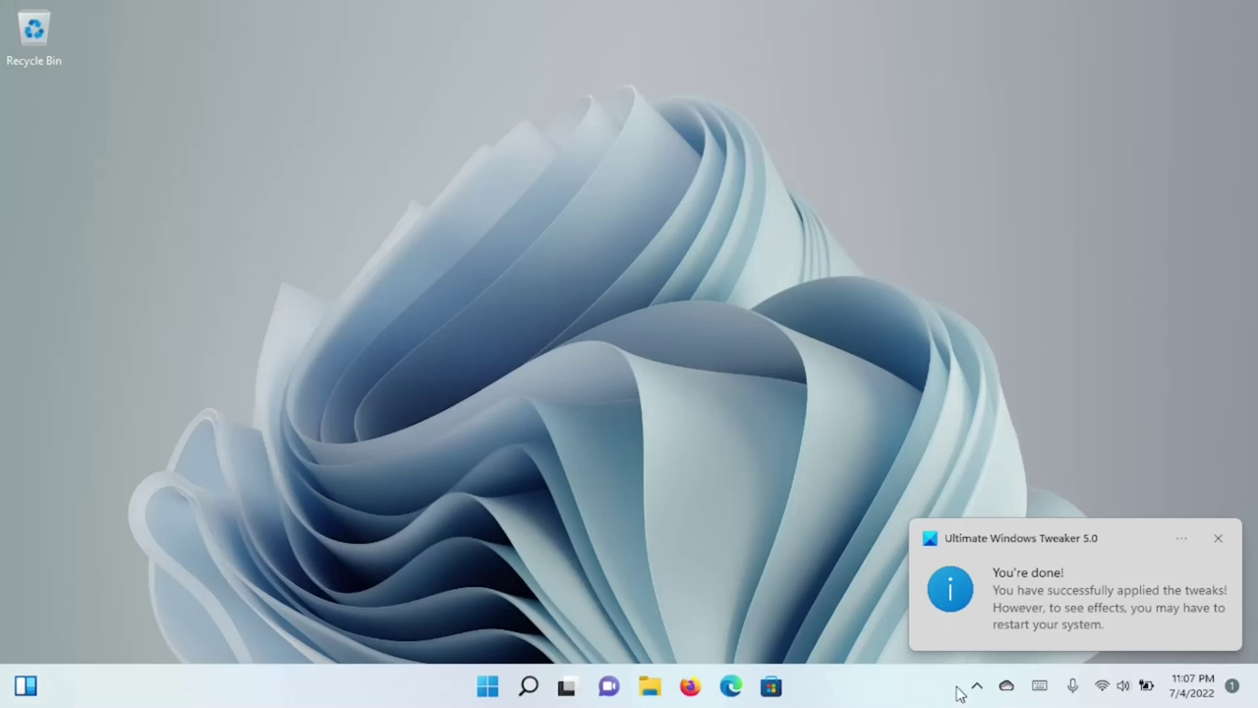
Step: Restart the PC from the Start menu's power options, then reopen Start after rebooting
{"action": "left_click", "coordinate": [1217, 543]}
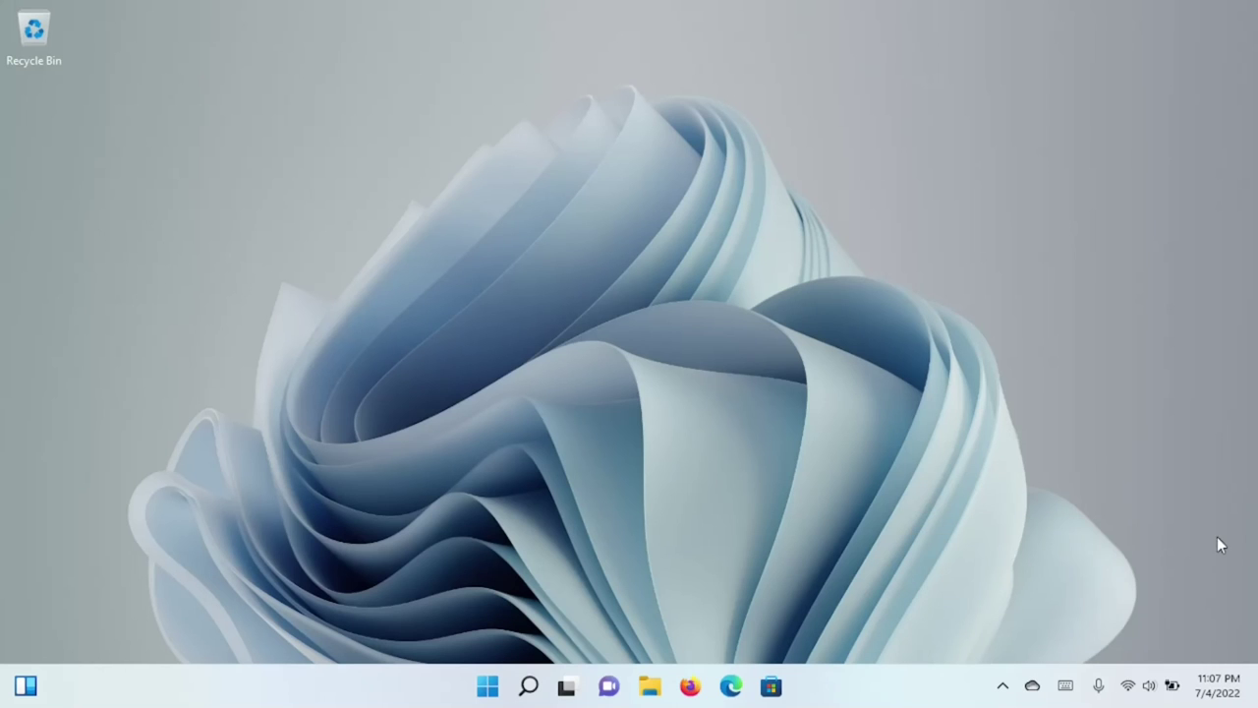
{"action": "left_click", "coordinate": [488, 687]}
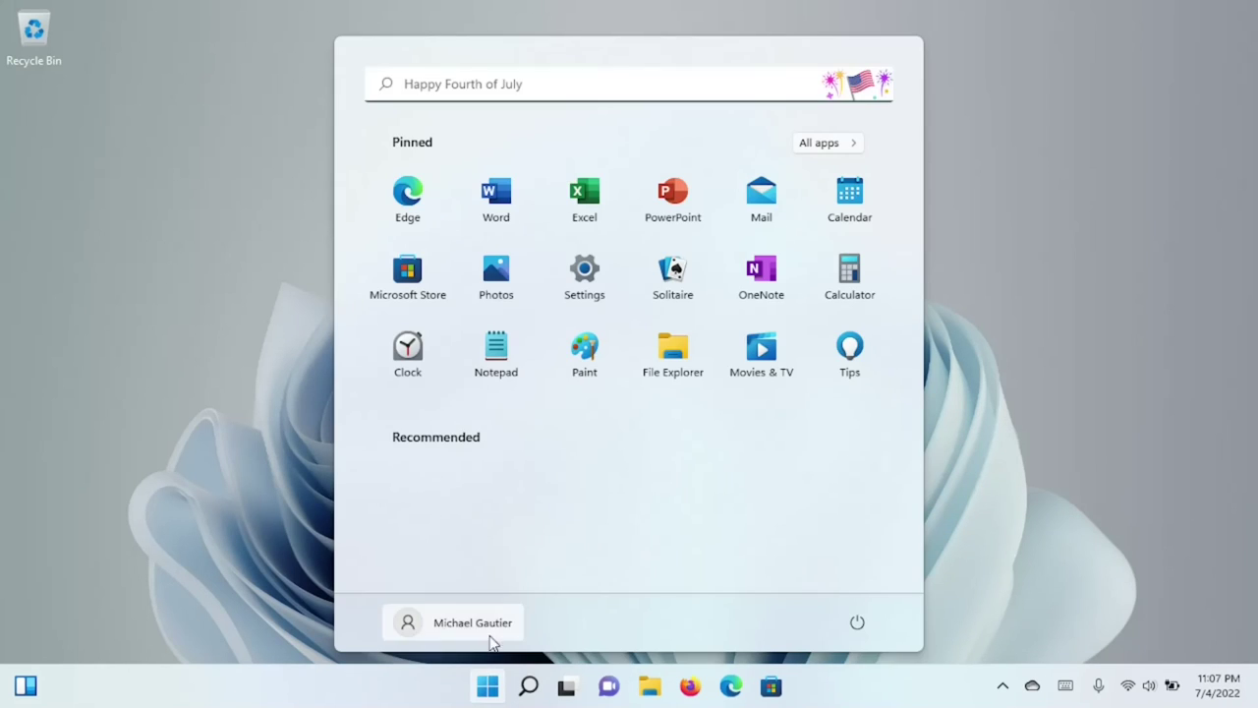
{"action": "left_click", "coordinate": [862, 622]}
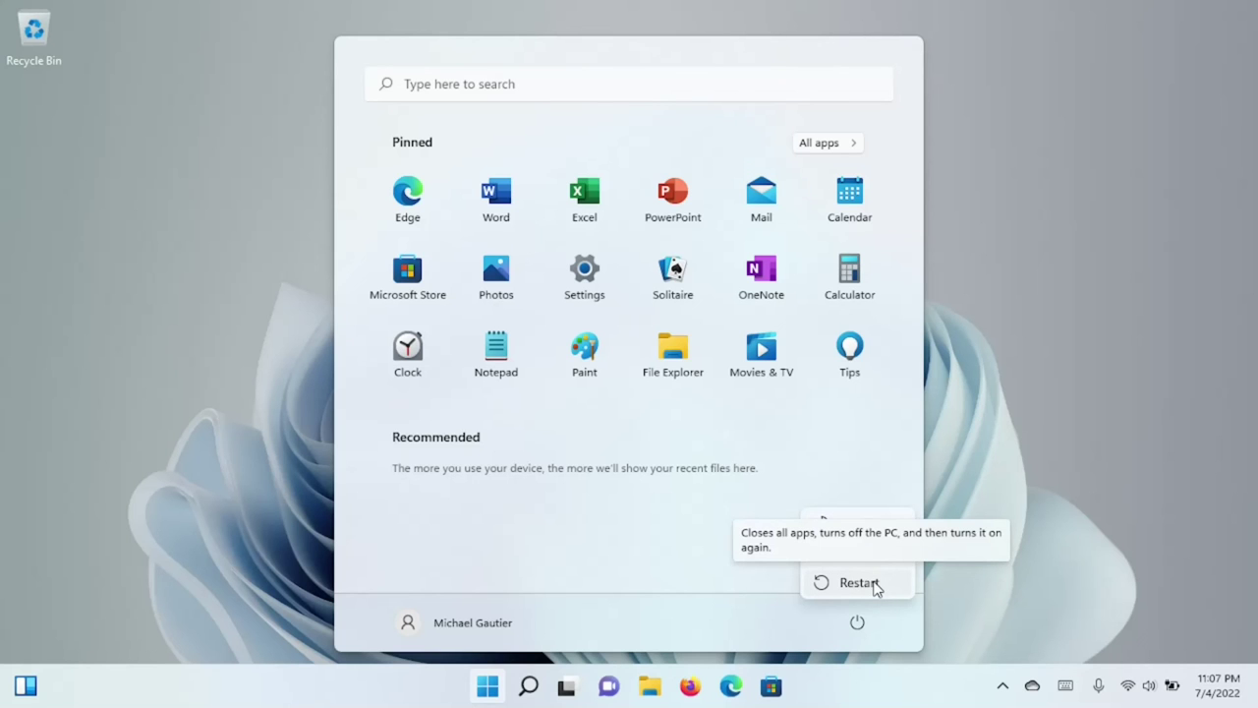
{"action": "left_click", "coordinate": [874, 584]}
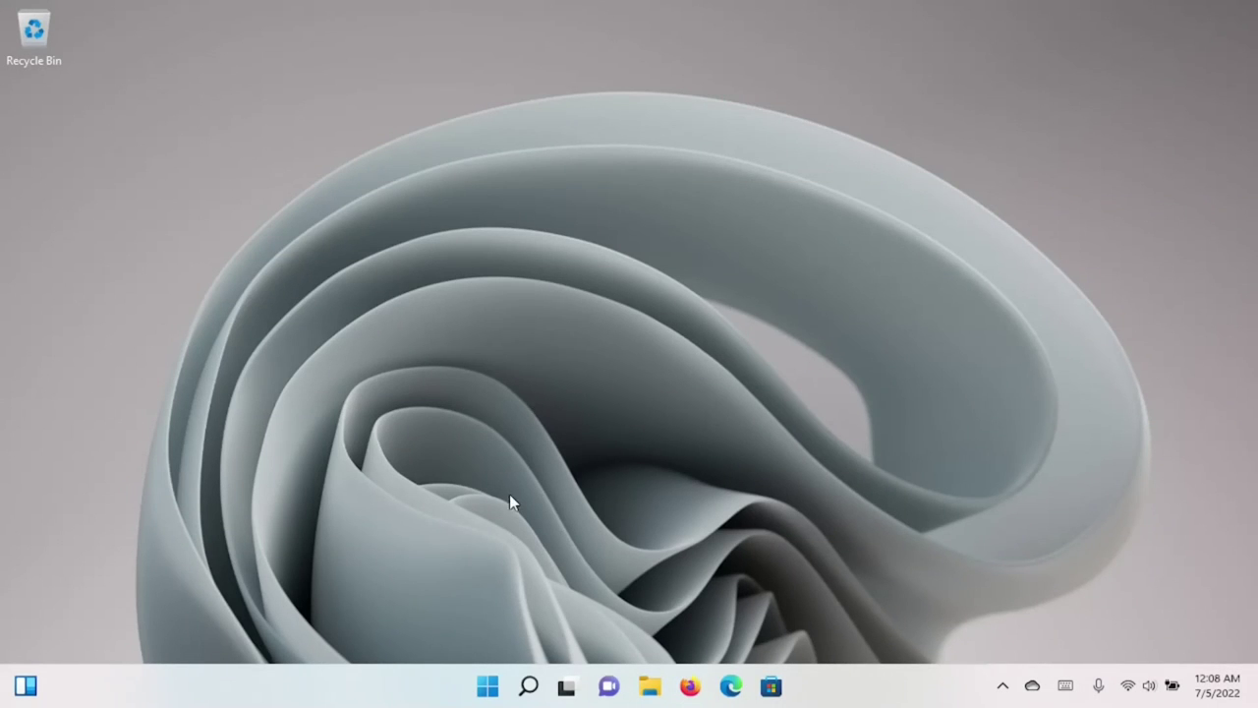
{"action": "left_click", "coordinate": [487, 685]}
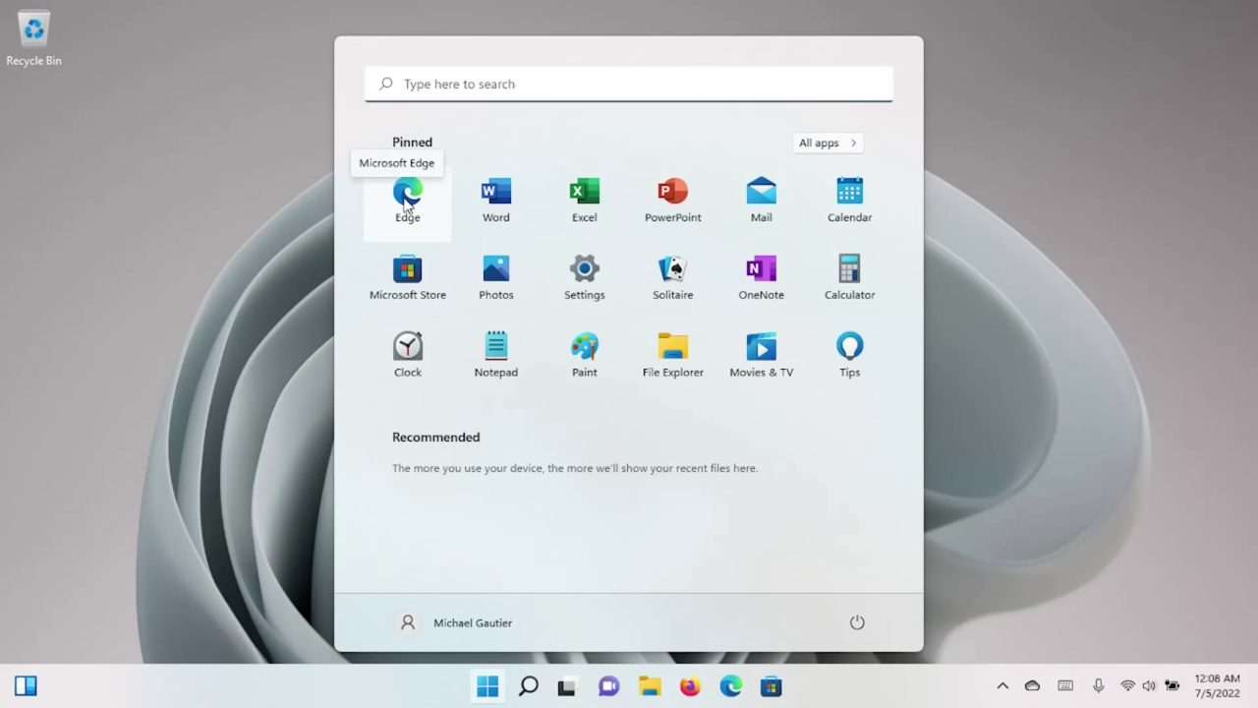
Step: Unpin Edge, Word, Excel and PowerPoint from the Start menu
{"action": "right_click", "coordinate": [405, 201]}
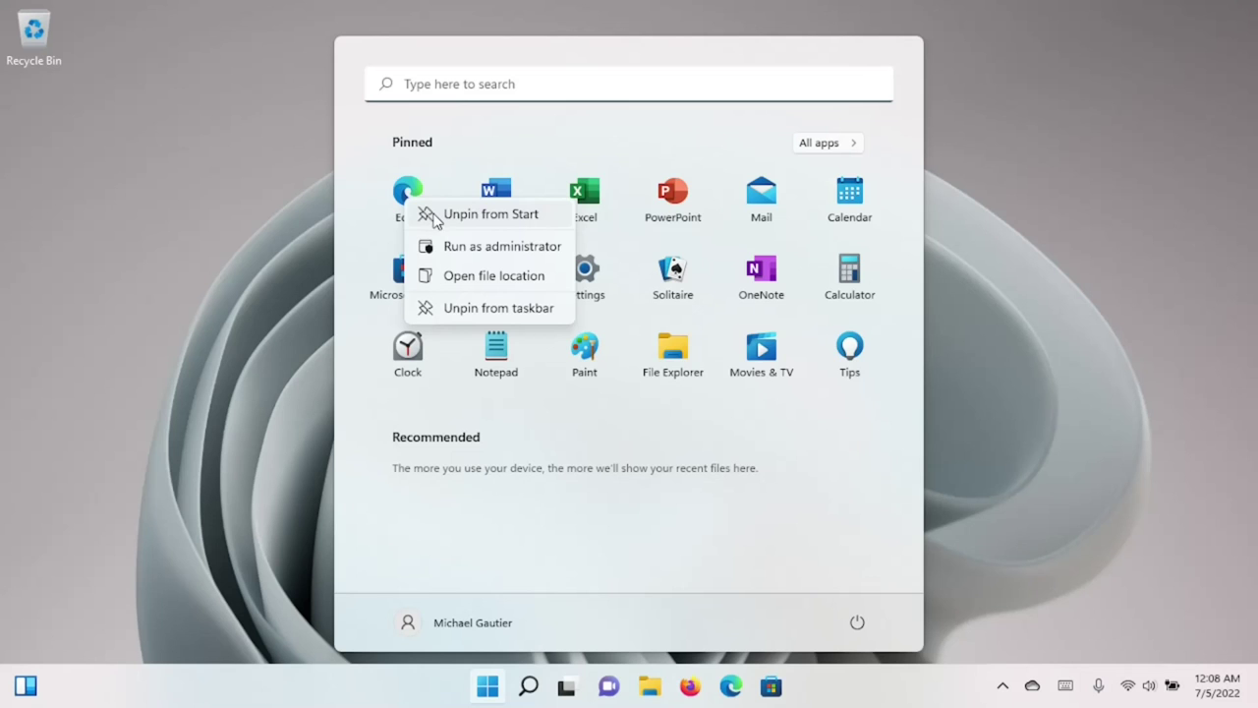
{"action": "left_click", "coordinate": [433, 218]}
{"action": "right_click", "coordinate": [428, 210]}
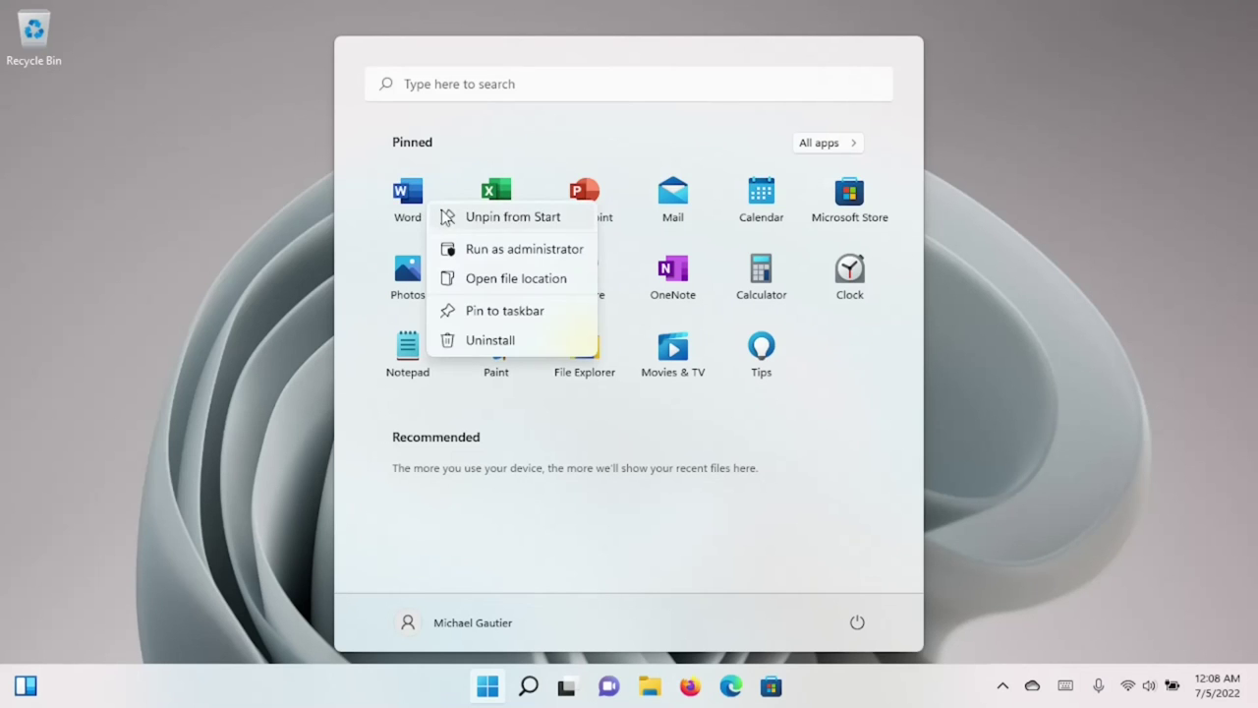
{"action": "left_click", "coordinate": [447, 216]}
{"action": "right_click", "coordinate": [438, 210]}
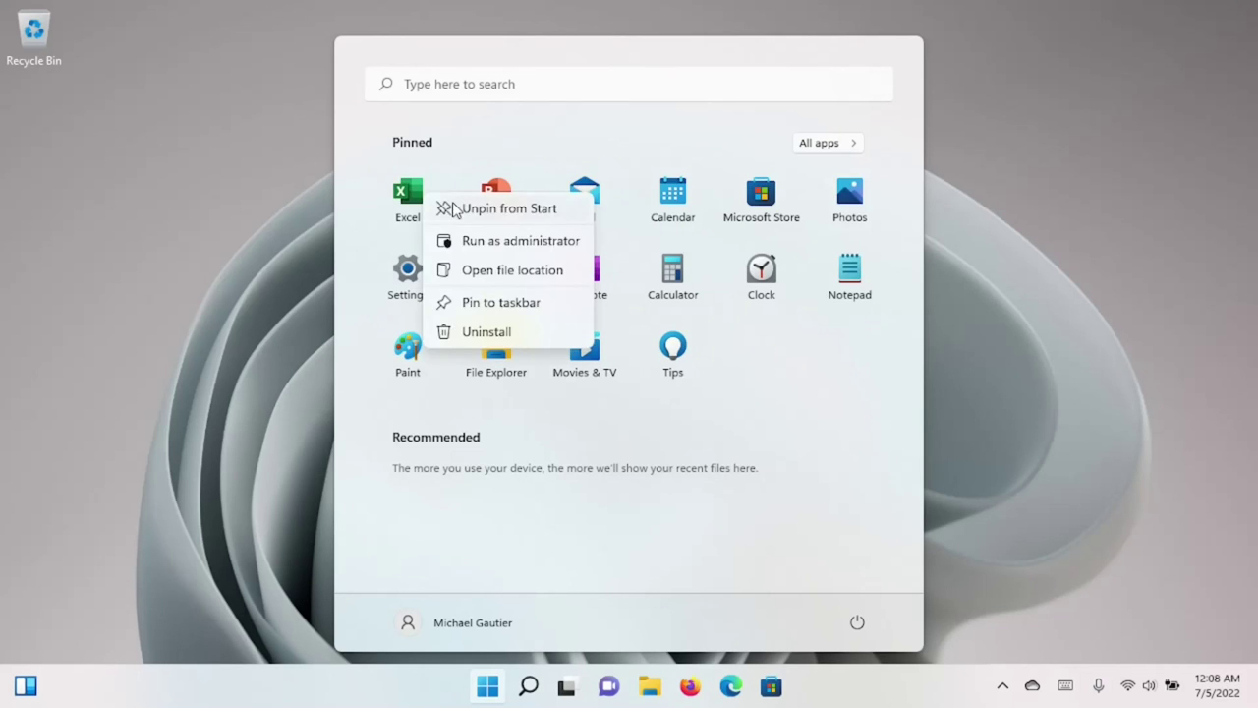
{"action": "left_click", "coordinate": [453, 210]}
{"action": "right_click", "coordinate": [434, 203]}
{"action": "left_click", "coordinate": [452, 210]}
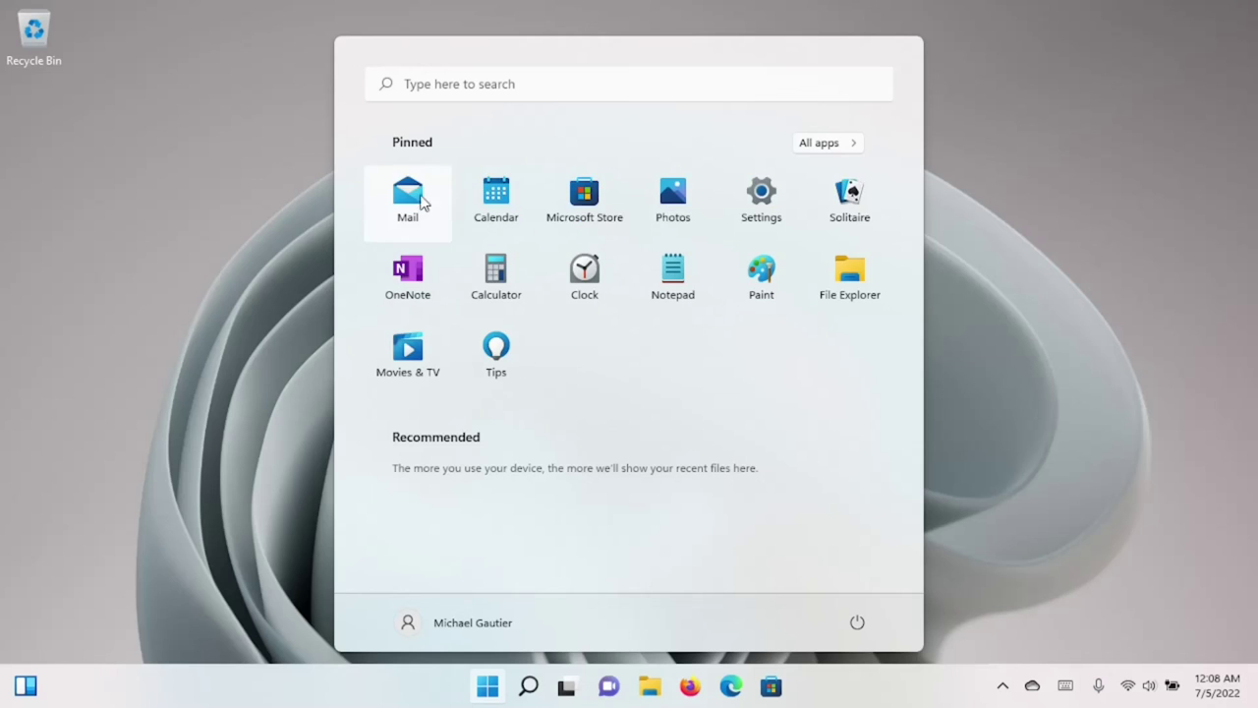
Step: Unpin File Explorer, Movies & TV and Tips from Start, then close the Start menu
{"action": "right_click", "coordinate": [417, 202]}
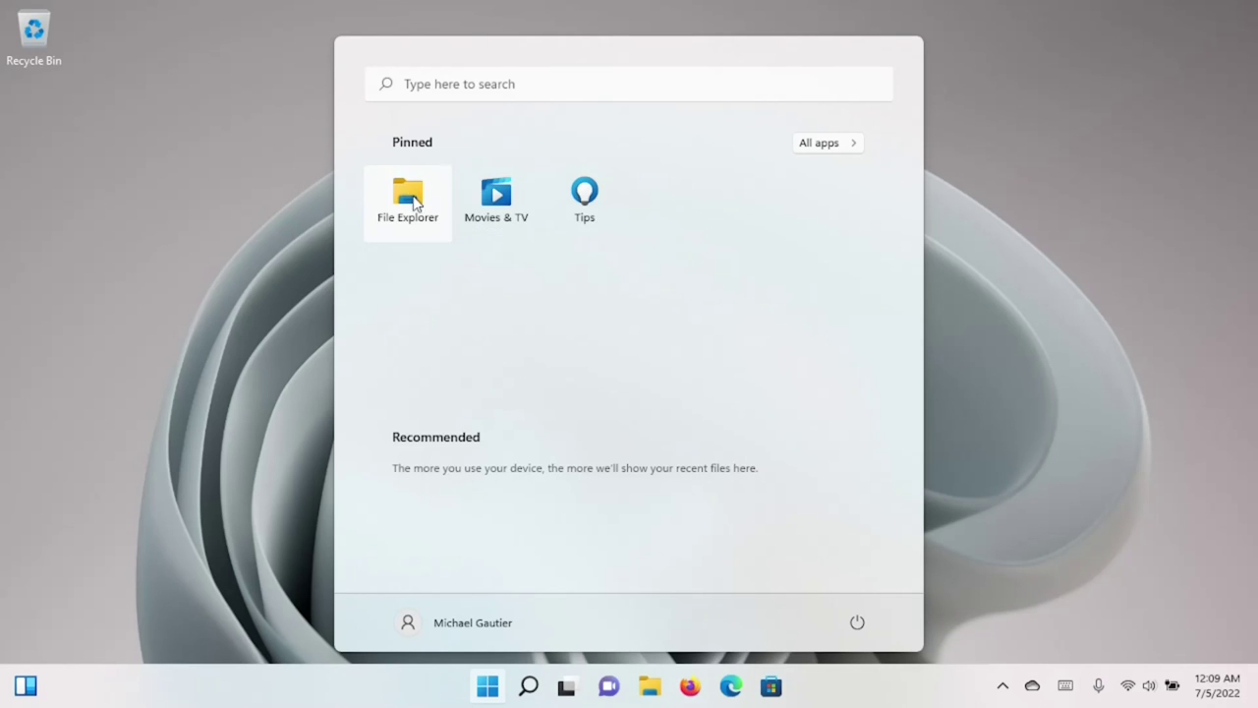
{"action": "right_click", "coordinate": [413, 201]}
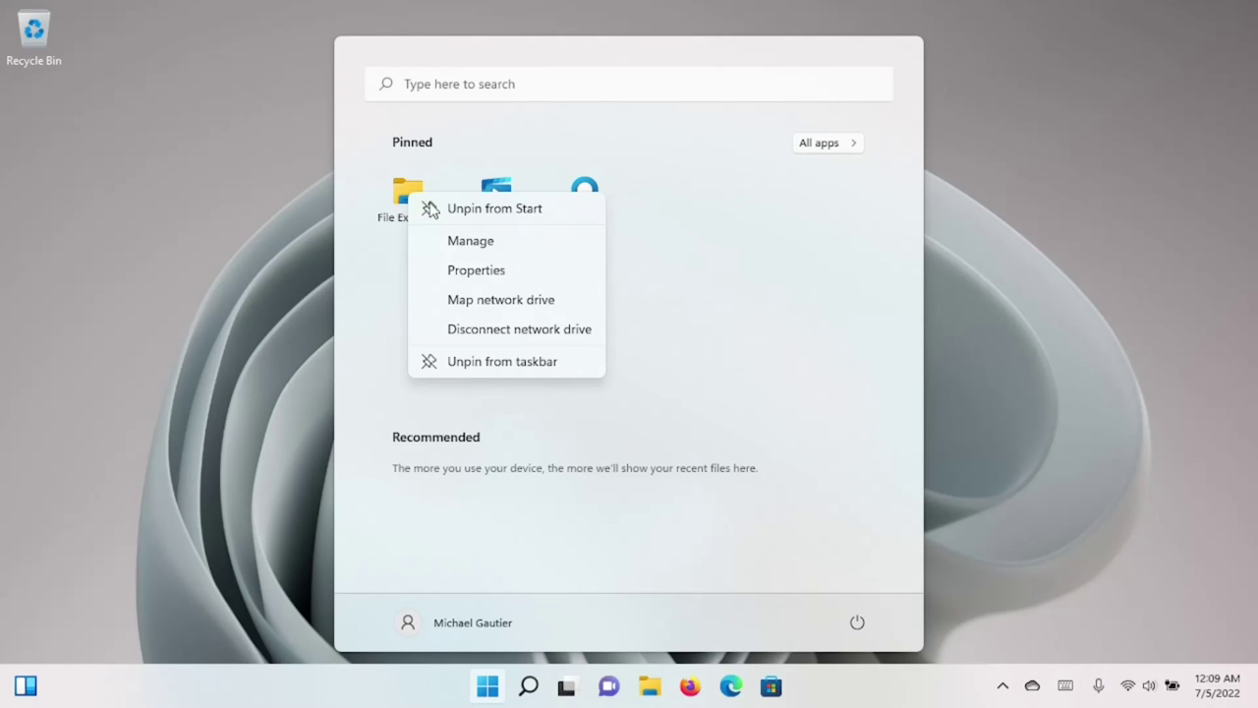
{"action": "left_click", "coordinate": [448, 208]}
{"action": "right_click", "coordinate": [409, 196]}
{"action": "left_click", "coordinate": [452, 207]}
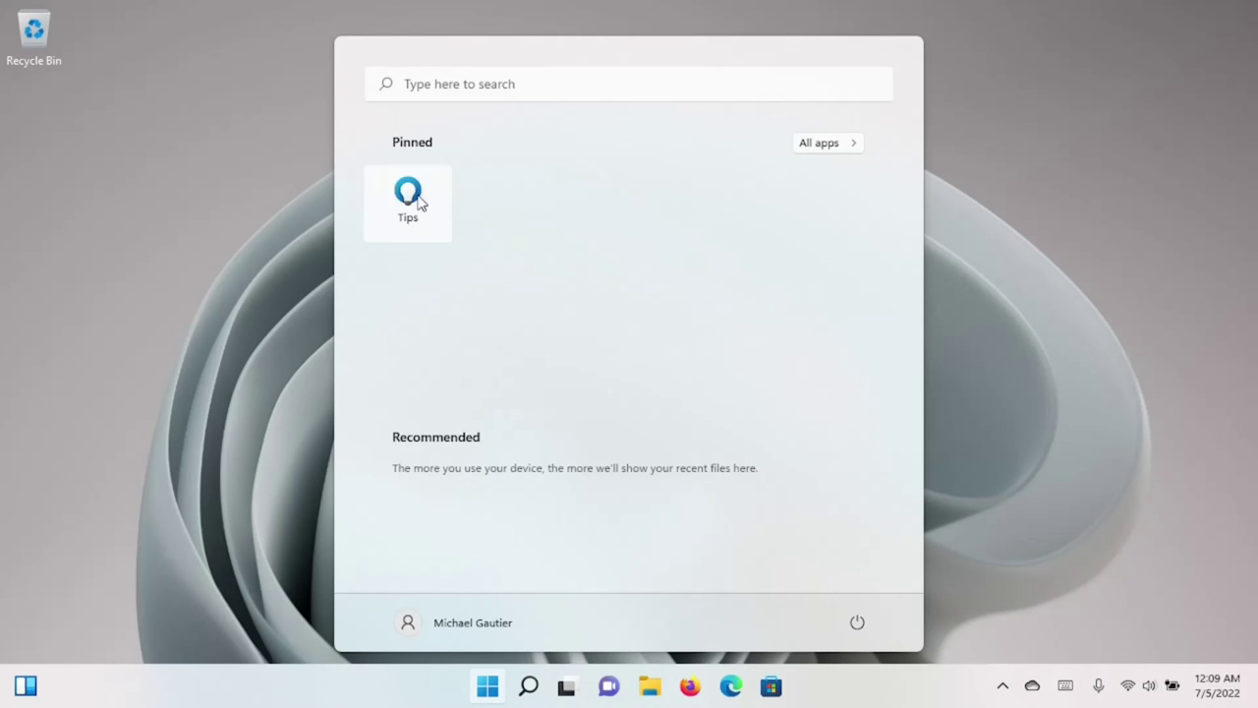
{"action": "right_click", "coordinate": [411, 196]}
{"action": "left_click", "coordinate": [438, 209]}
{"action": "left_click", "coordinate": [288, 222]}
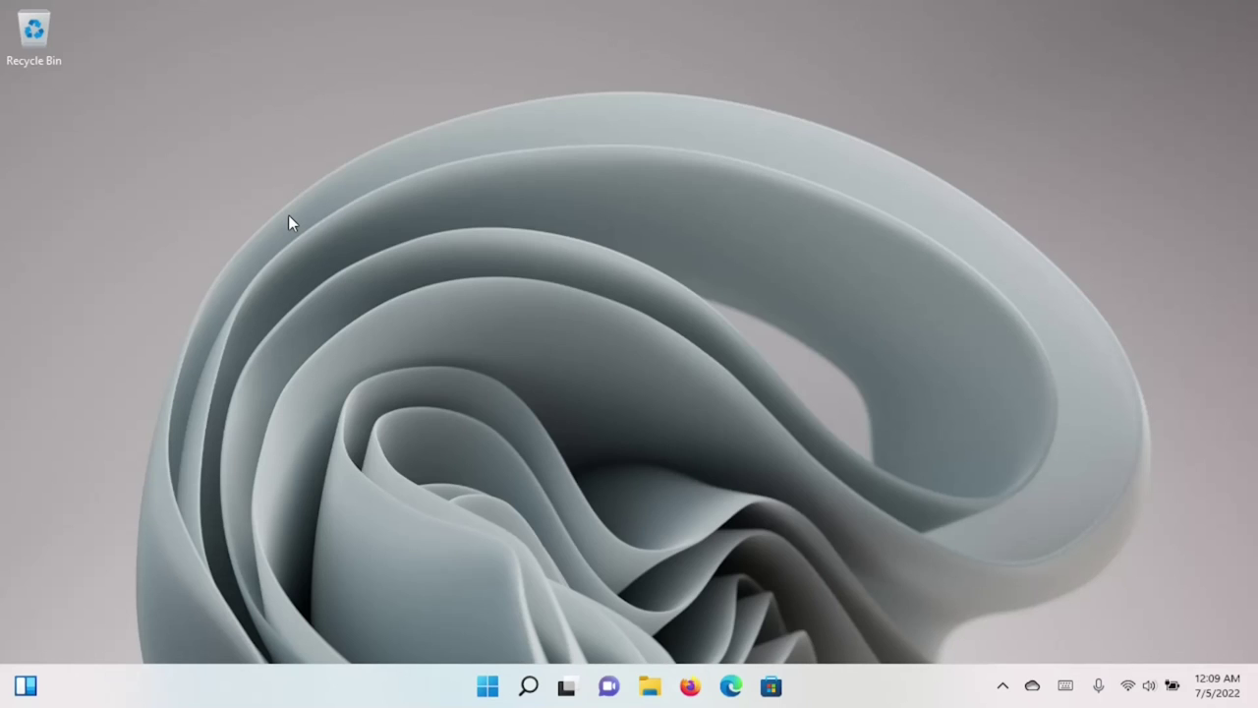
Step: Find Windows Tools by scrolling down Start's All apps list
{"action": "left_click", "coordinate": [485, 684]}
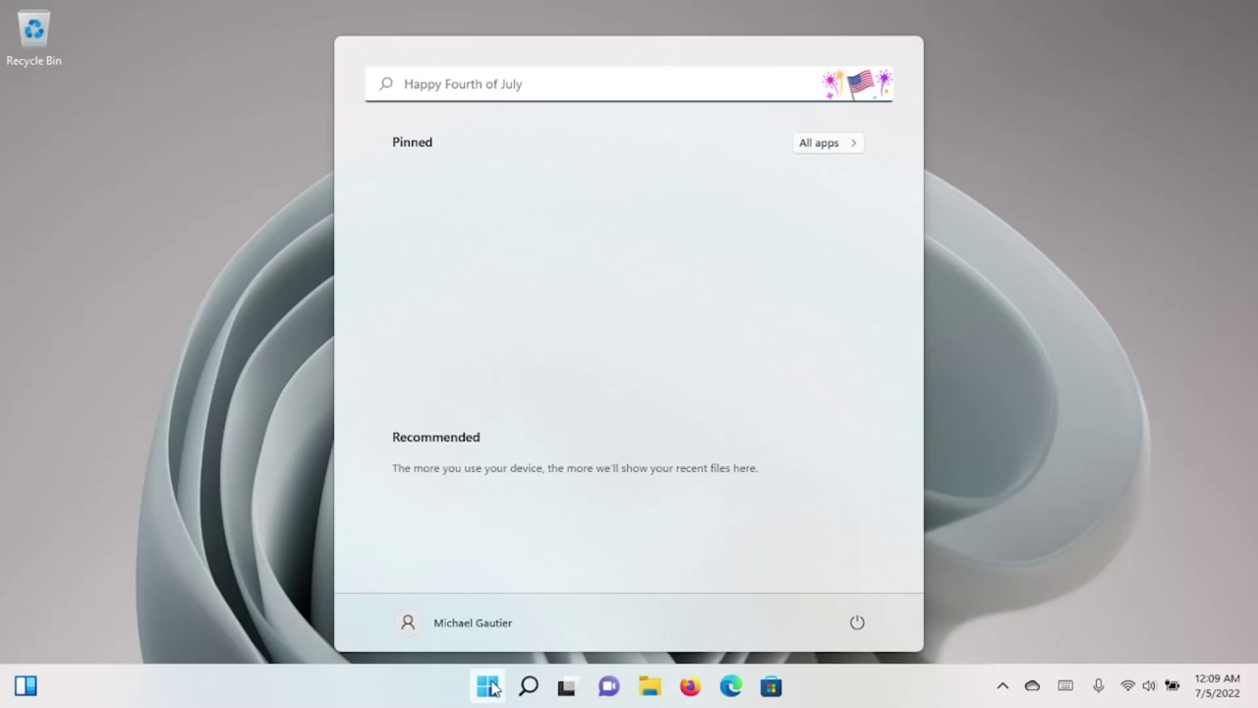
{"action": "left_click", "coordinate": [830, 145]}
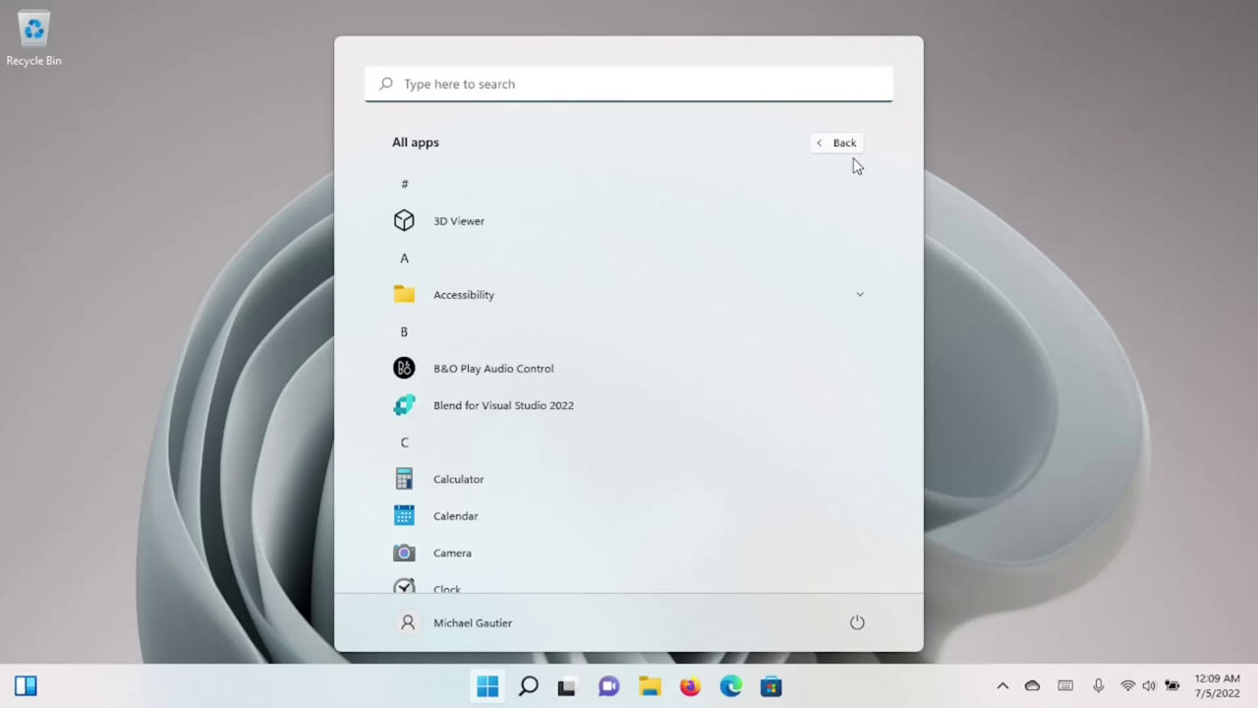
{"action": "scroll", "coordinate": [785, 250], "scroll_direction": "down", "scroll_amount": 5}
{"action": "scroll", "coordinate": [784, 250], "scroll_direction": "down", "scroll_amount": 10}
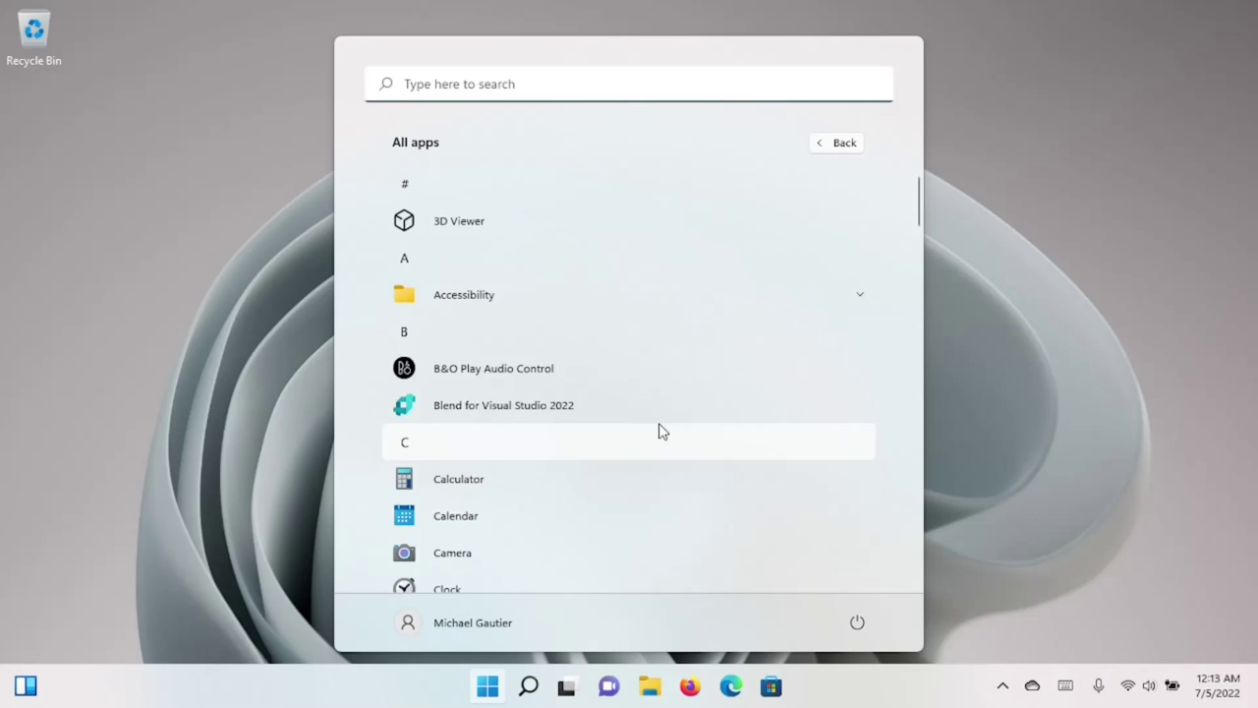
{"action": "scroll", "coordinate": [662, 430], "scroll_direction": "down", "scroll_amount": 15}
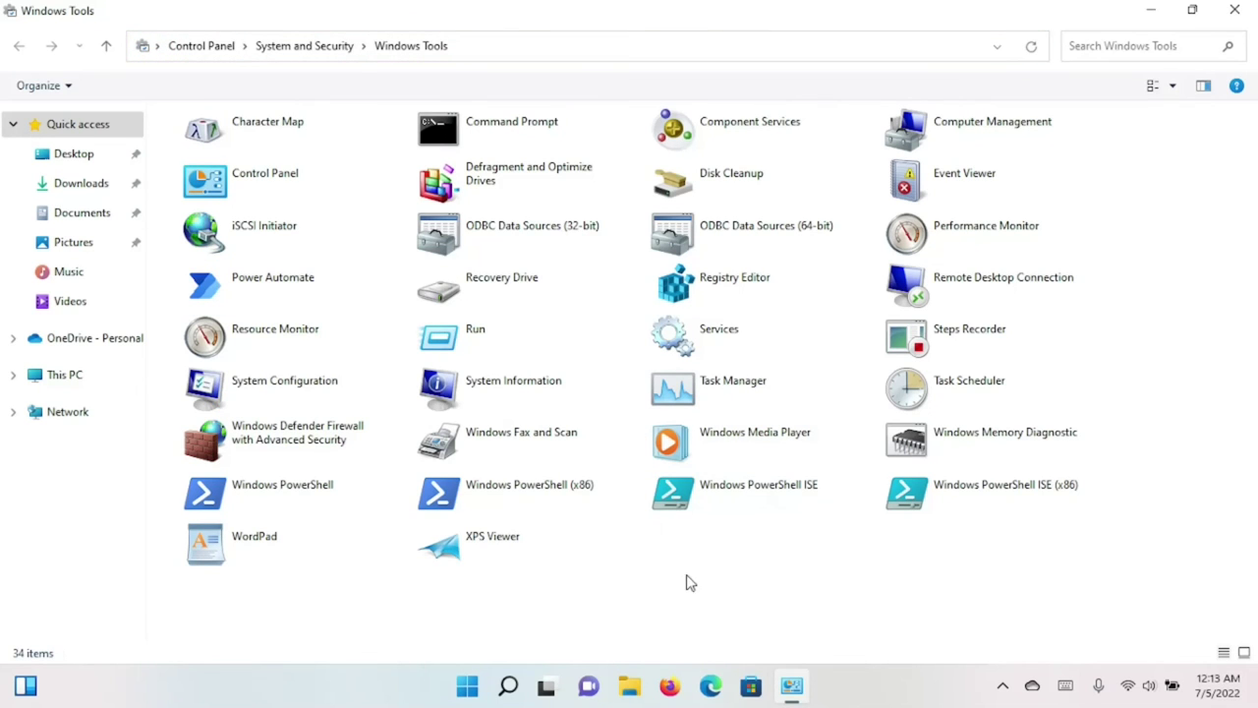
Step: Pin Command Prompt and Power Automate to Start, then close Windows Tools
{"action": "right_click", "coordinate": [438, 144]}
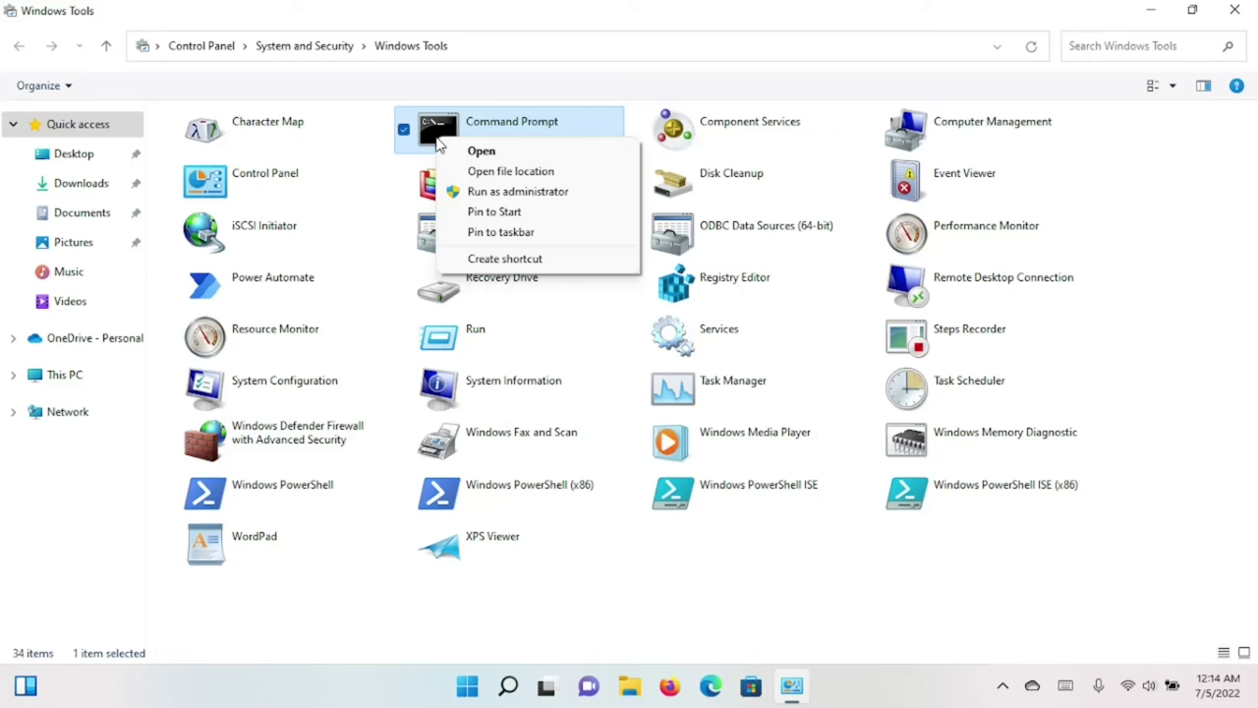
{"action": "left_click", "coordinate": [506, 214]}
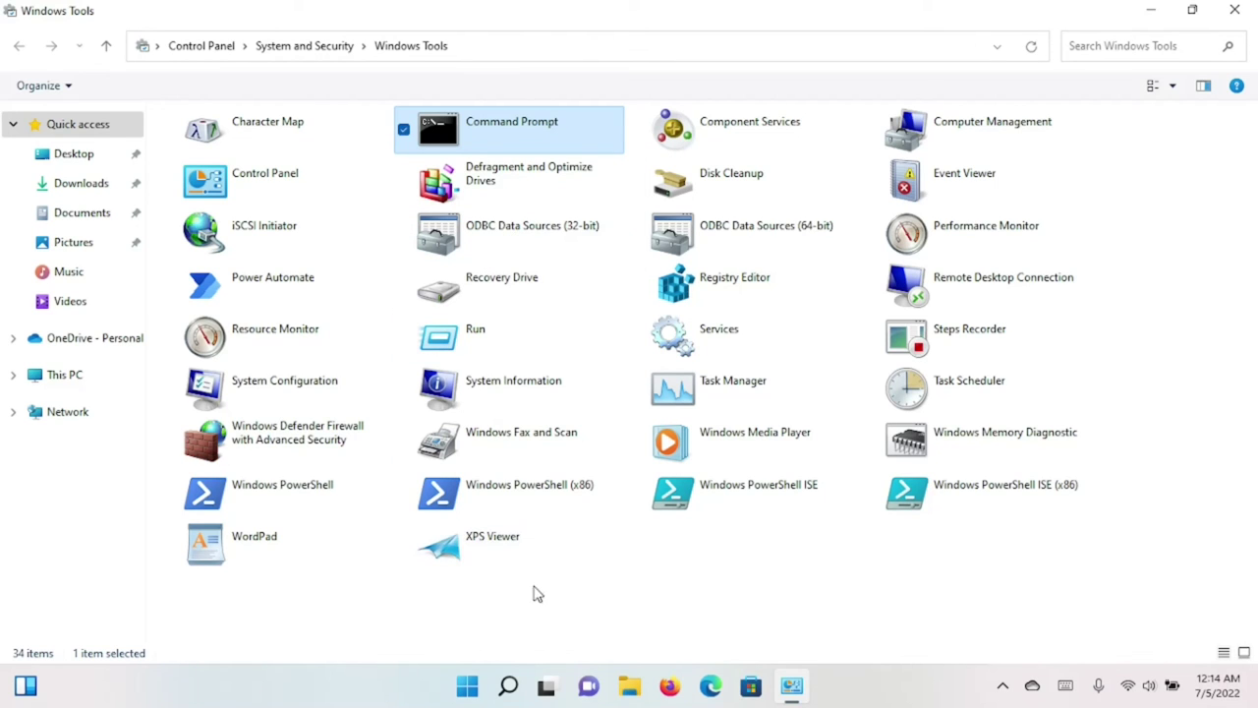
{"action": "left_click", "coordinate": [578, 603]}
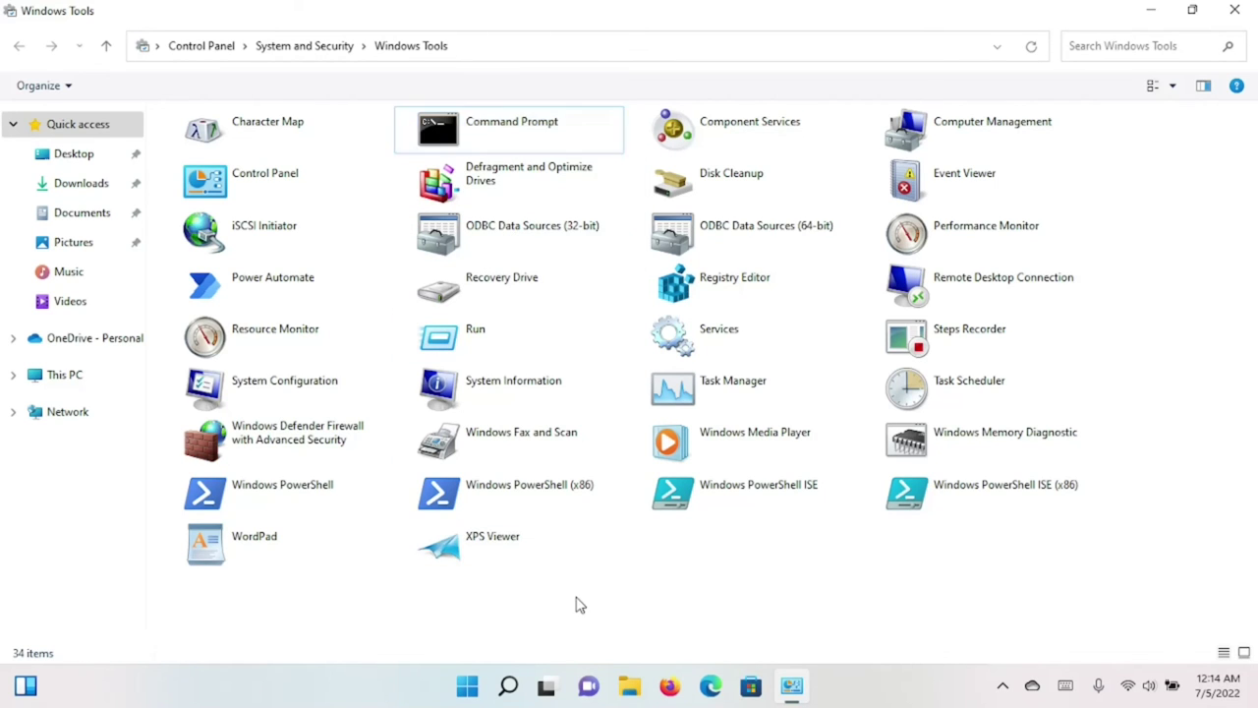
{"action": "right_click", "coordinate": [308, 284]}
{"action": "left_click", "coordinate": [377, 337]}
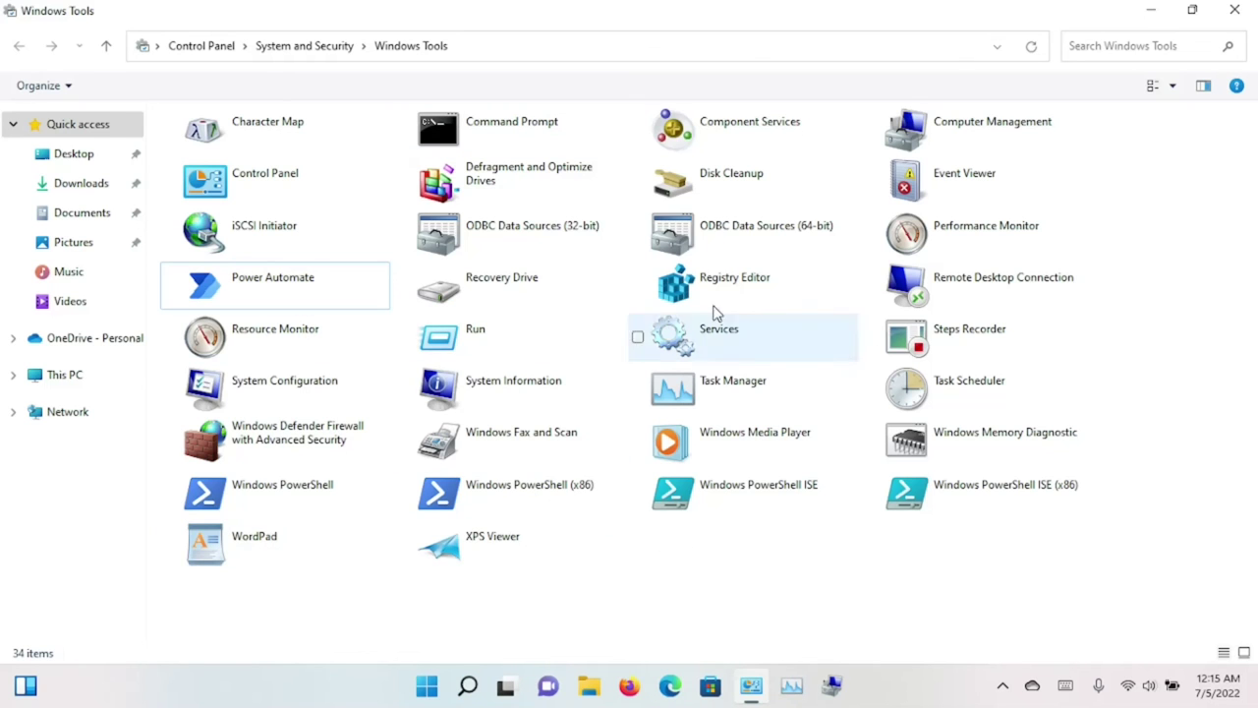
{"action": "left_click", "coordinate": [1232, 9]}
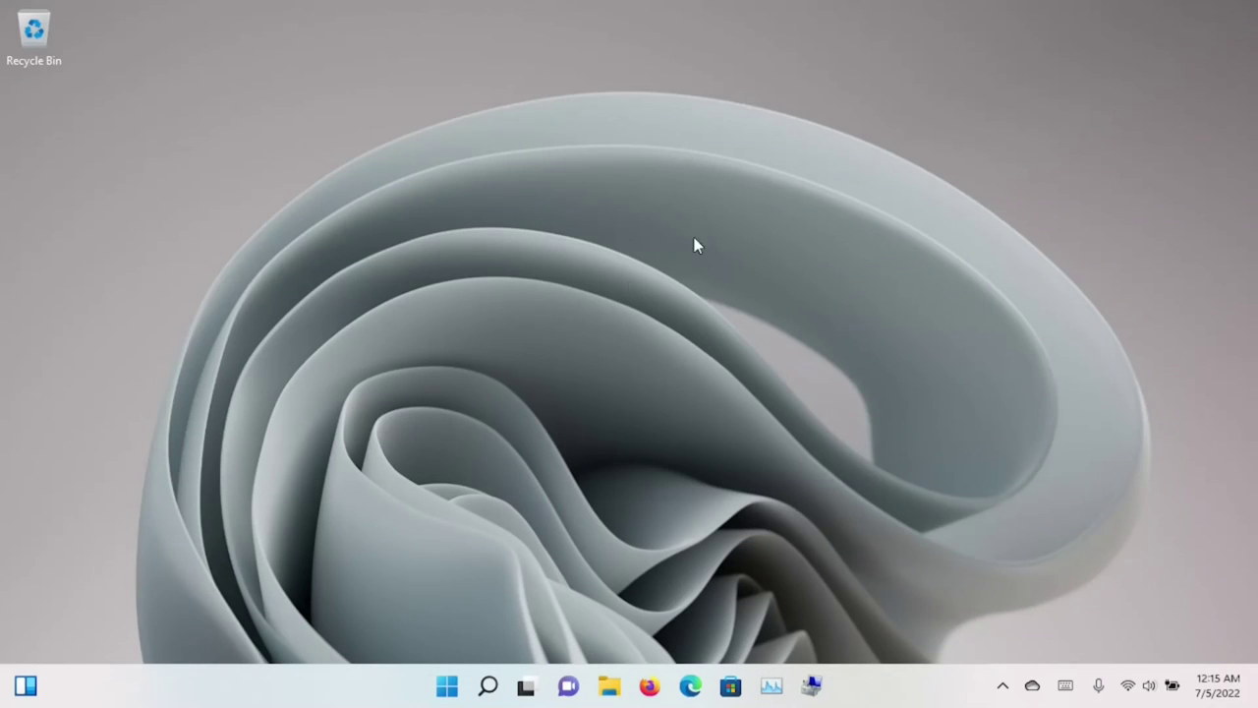
Step: Move Terminal and Command Prompt after Snipping Tool, and Settings to the end of the second row
{"action": "left_click", "coordinate": [447, 688]}
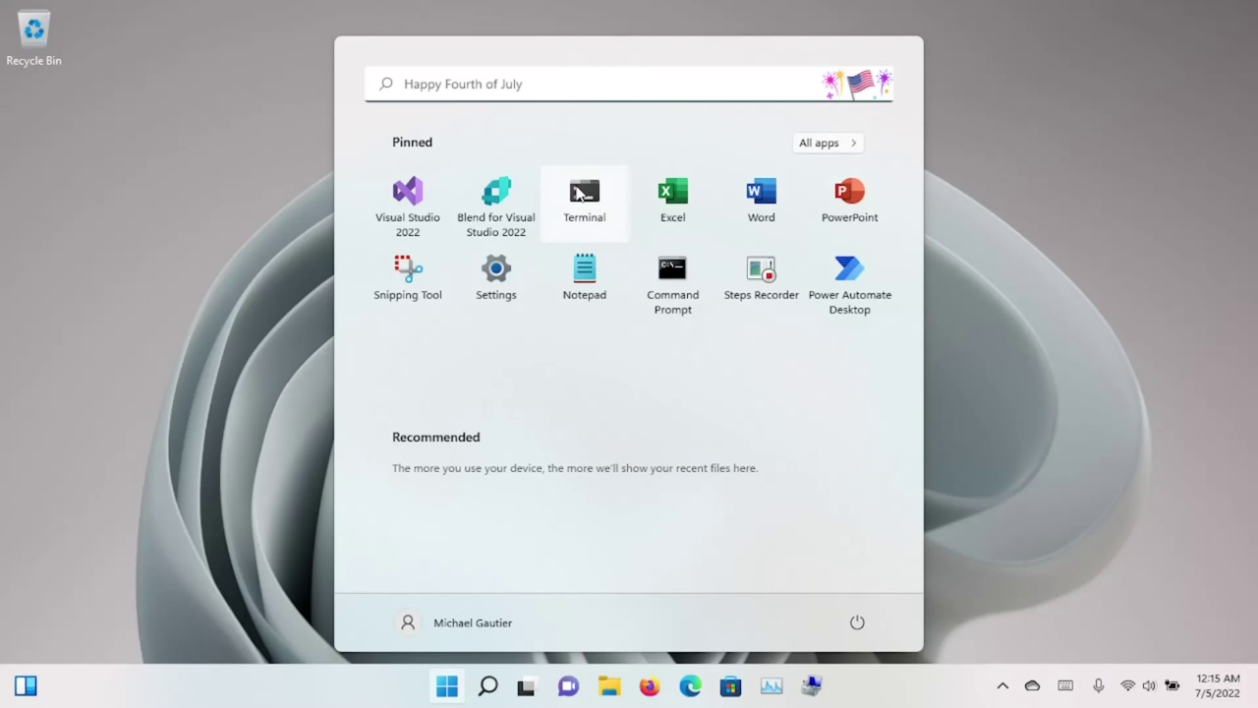
{"action": "left_click_drag", "start_coordinate": [580, 193], "coordinate": [399, 285]}
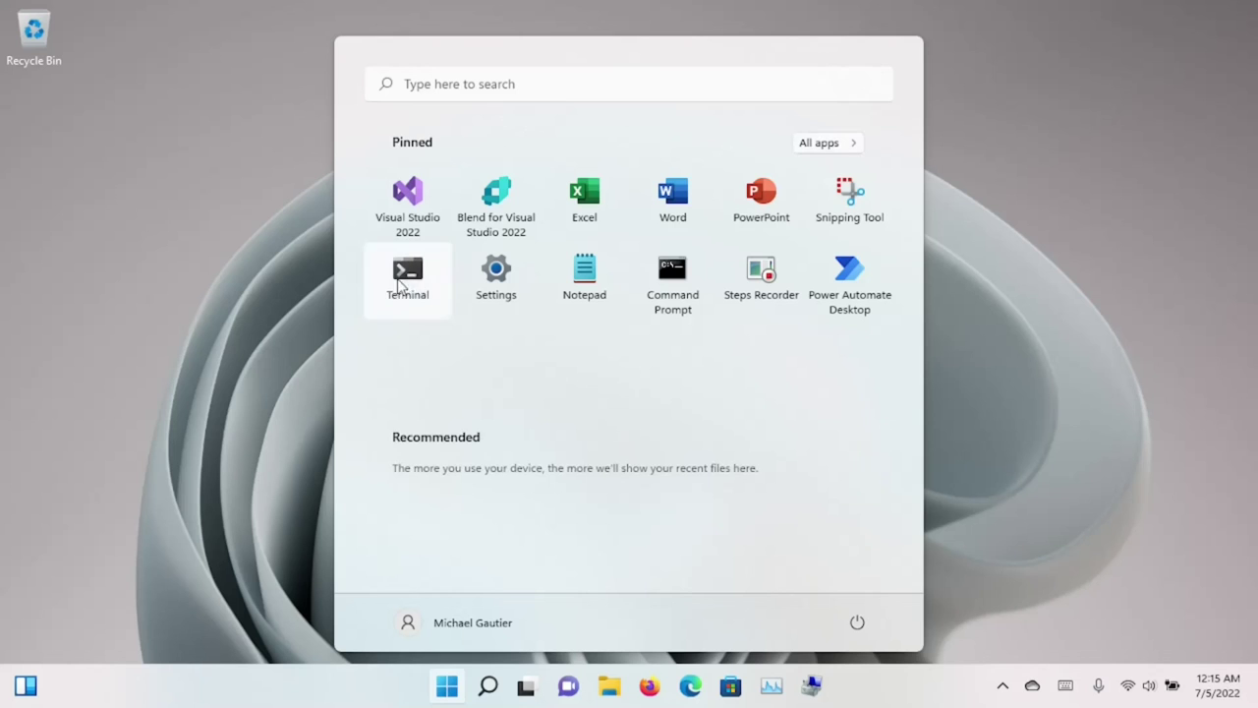
{"action": "left_click_drag", "start_coordinate": [676, 289], "coordinate": [520, 291]}
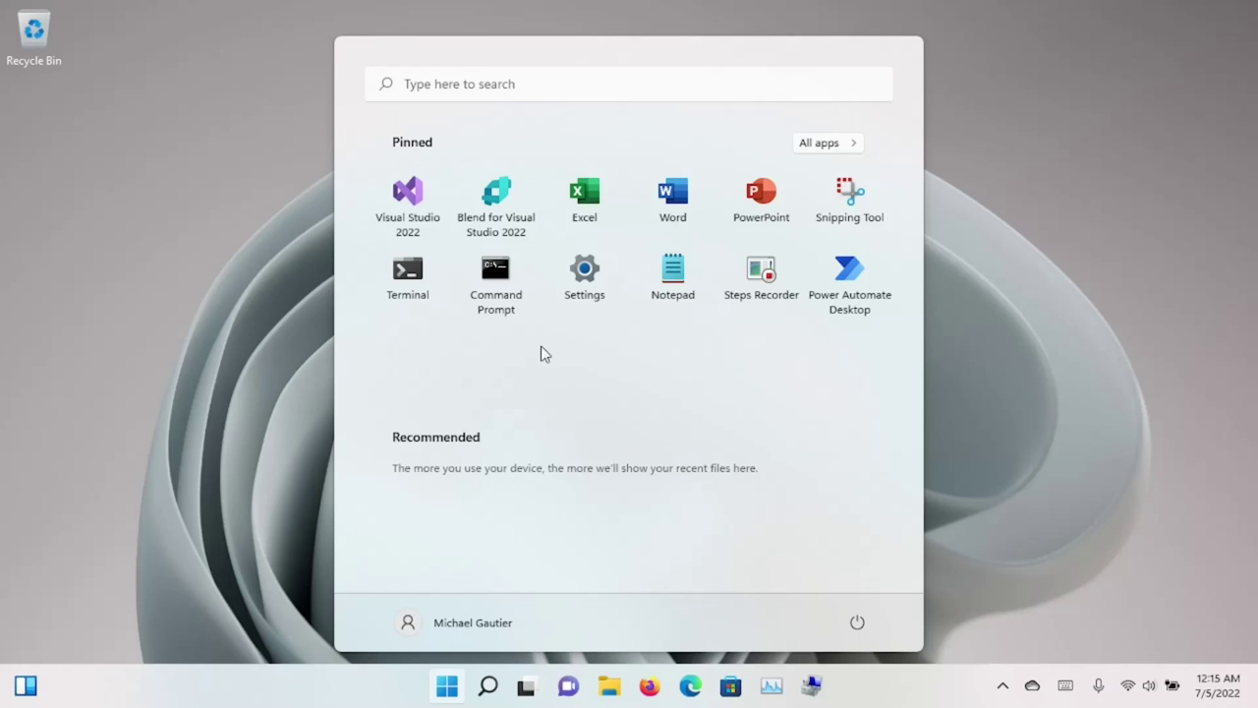
{"action": "left_click_drag", "start_coordinate": [579, 295], "coordinate": [864, 295]}
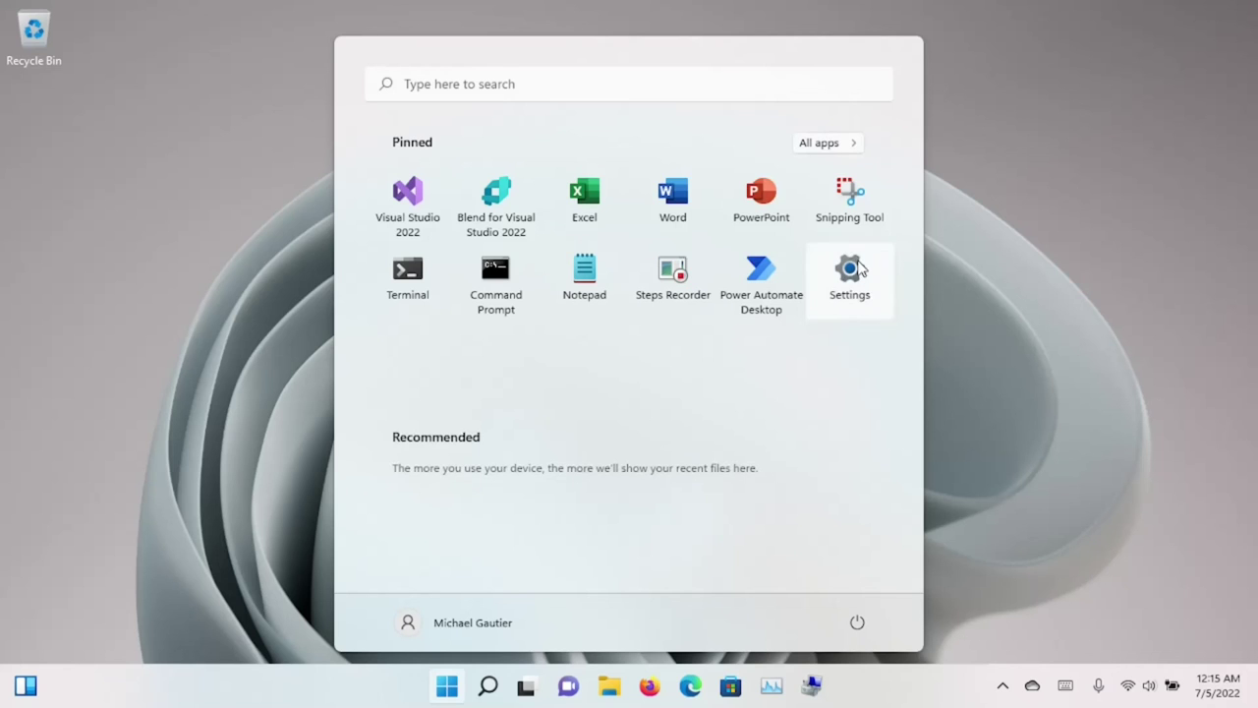